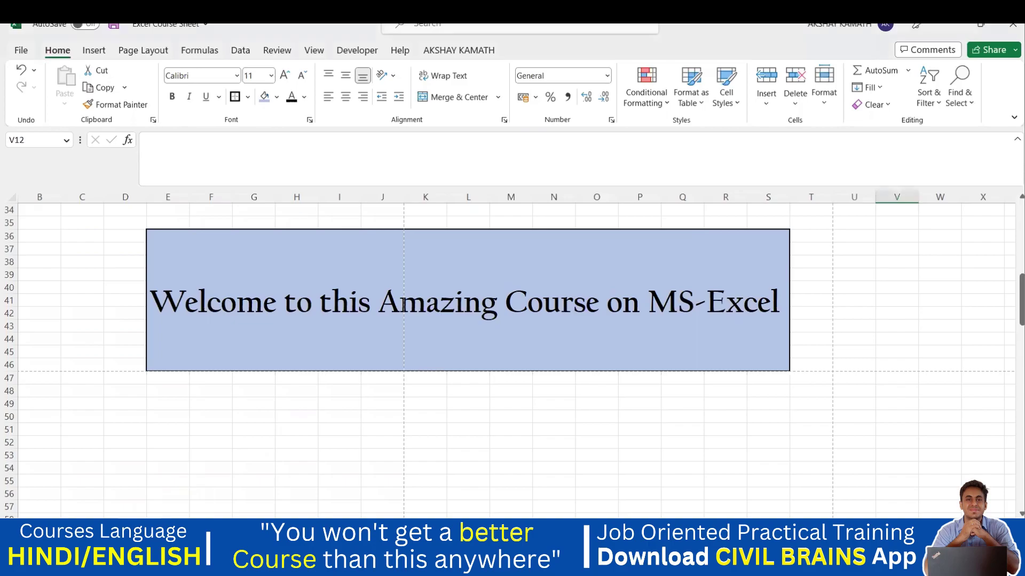
# - Switch to the ct lab marks workbook and go to its next worksheet, which is blank
pyautogui.hotkey('ctrl', 'Home')
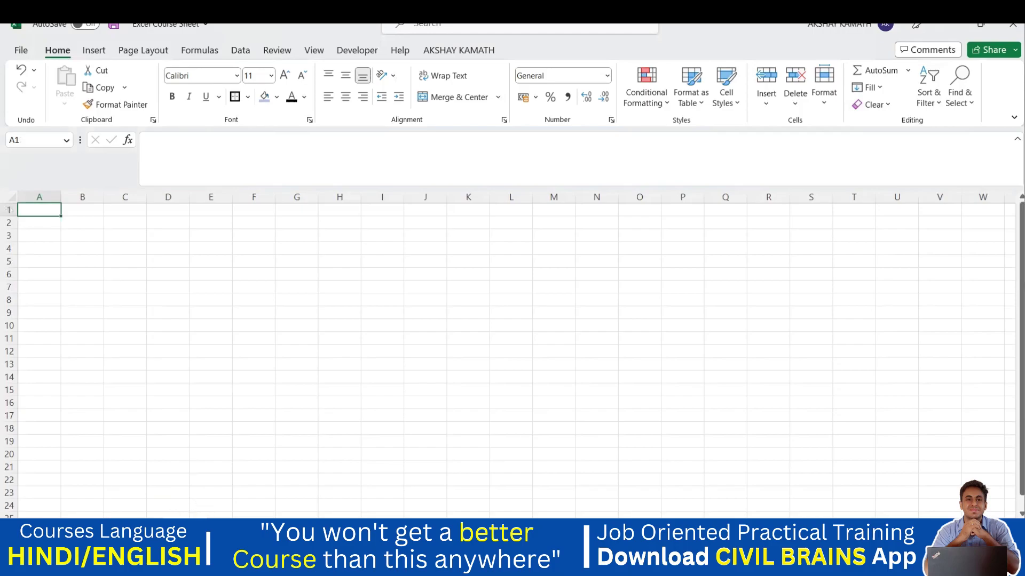
pyautogui.moveTo(693, 565)
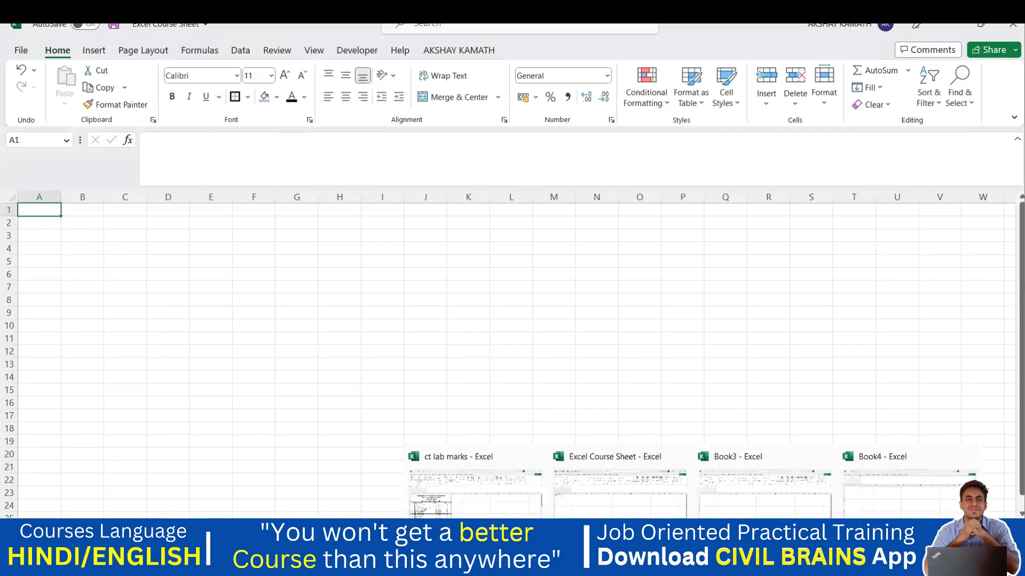
pyautogui.click(500, 499)
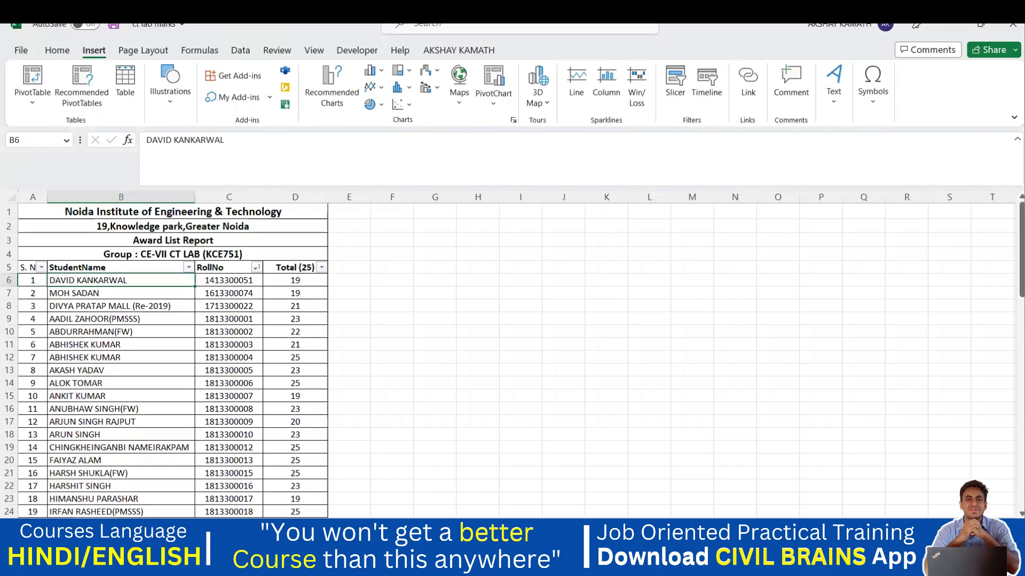
pyautogui.hotkey('ctrl', 'pagedown')
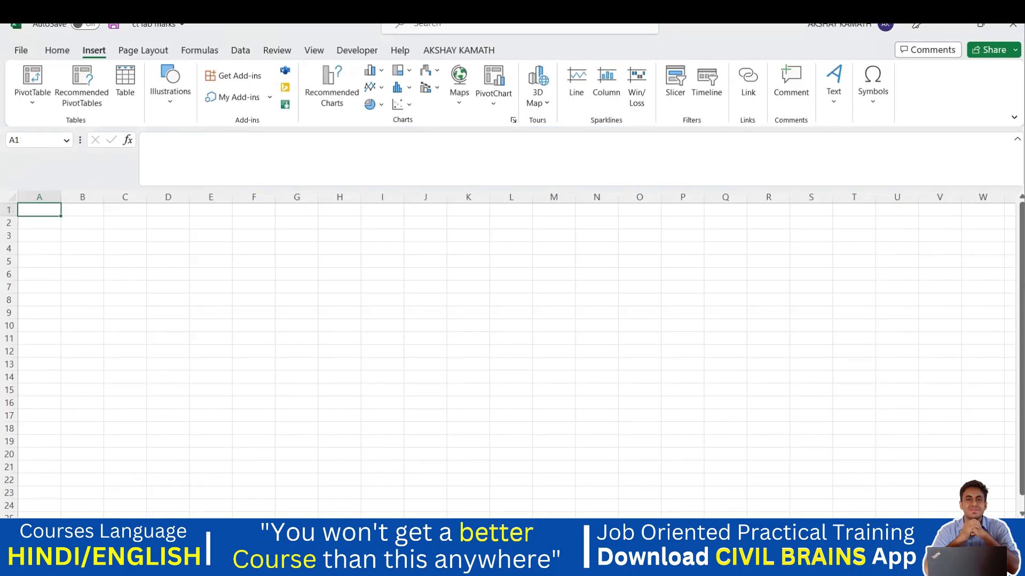
# - Rename the worksheet tabs of the ct lab marks workbook
pyautogui.rightClick(144, 539)
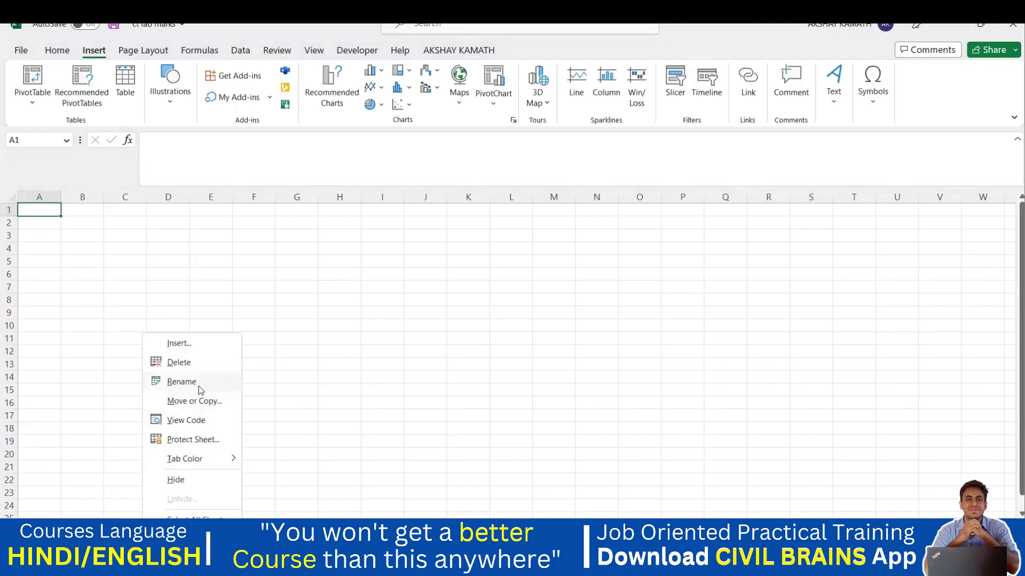
pyautogui.click(286, 377)
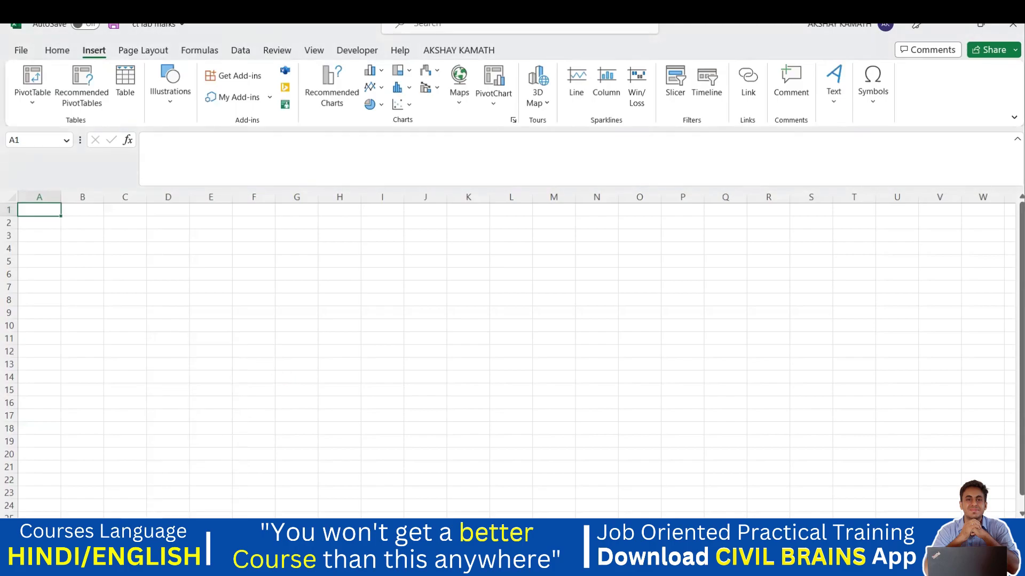
pyautogui.rightClick(144, 539)
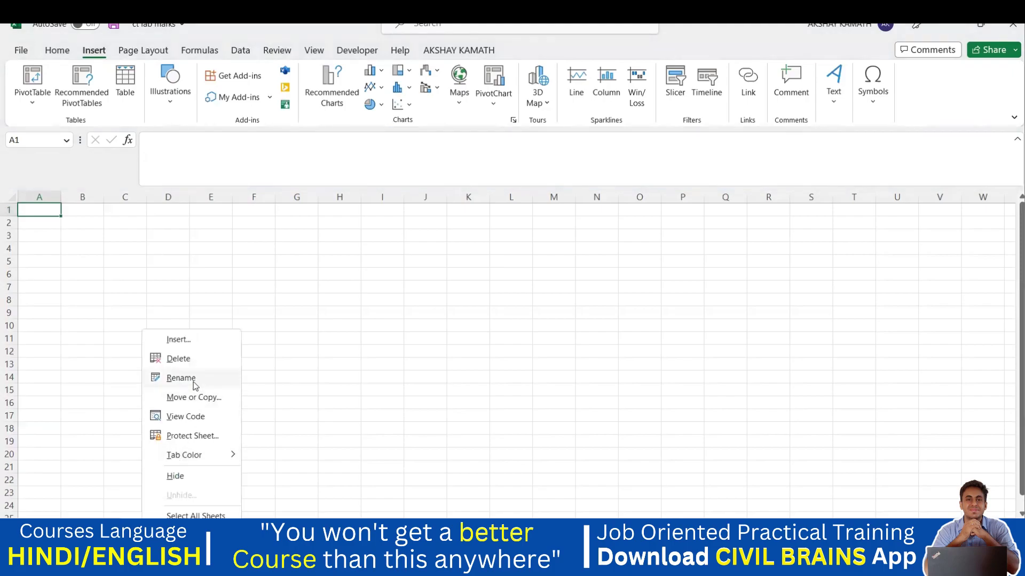
pyautogui.click(193, 380)
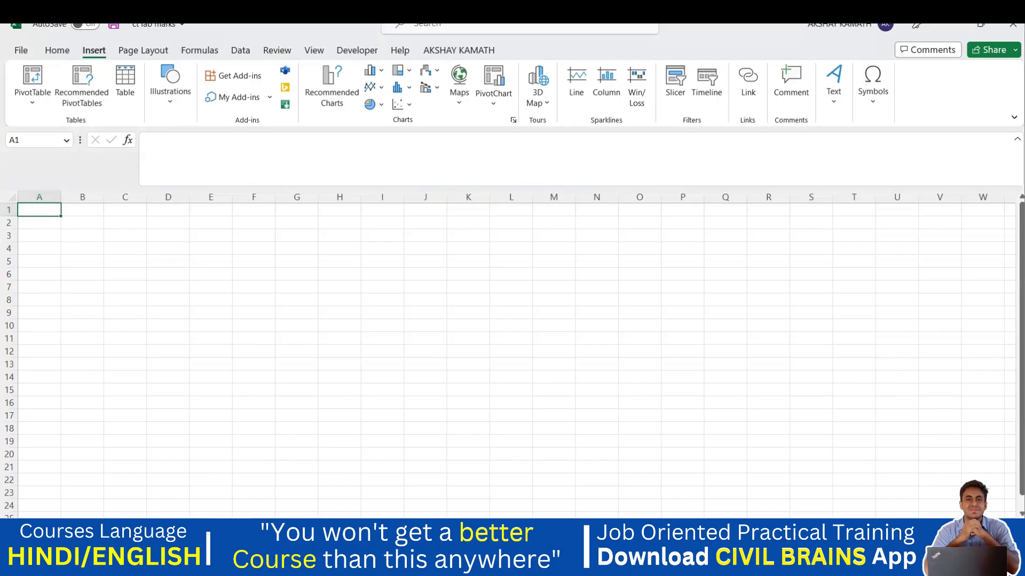
pyautogui.rightClick(238, 534)
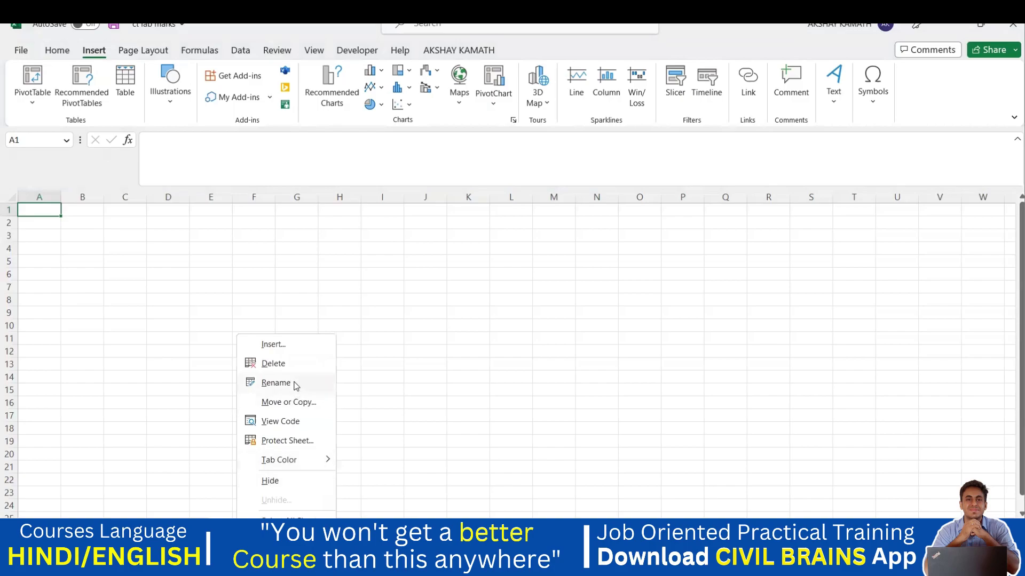
pyautogui.click(276, 383)
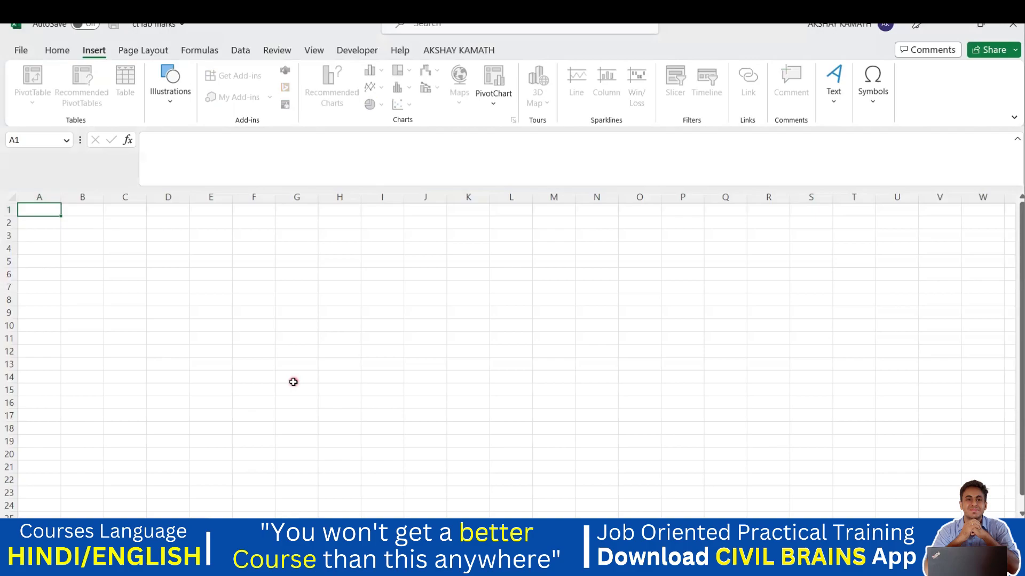
pyautogui.press('Return')
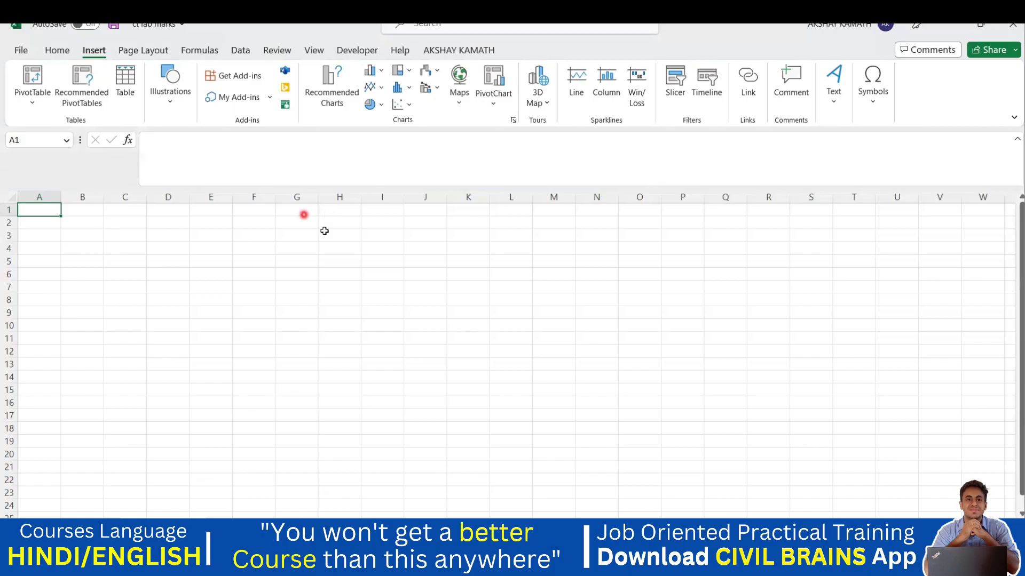
# - Enter Sachin Tendulkar in cell F6 of the blank sheet
pyautogui.click(56, 52)
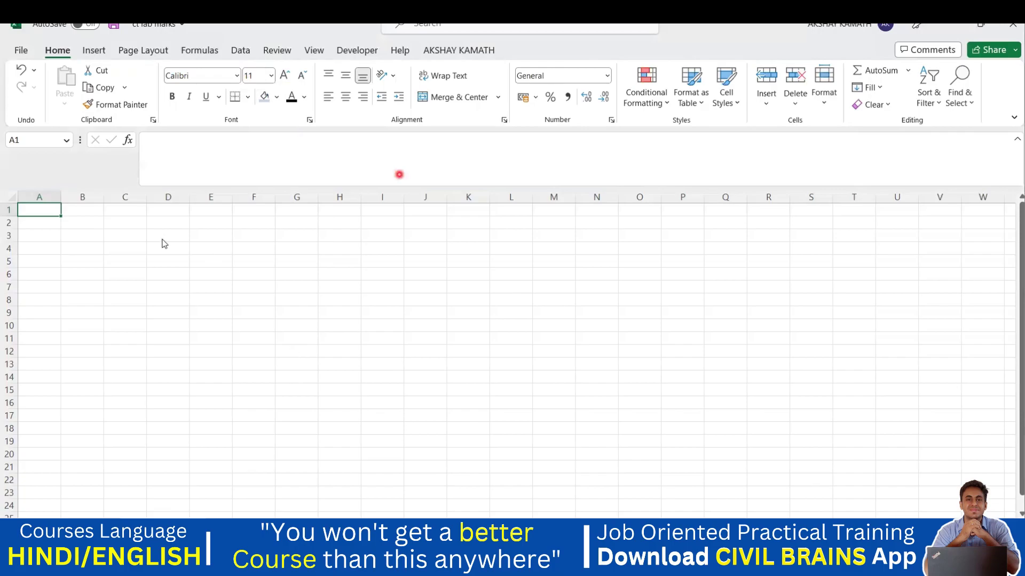
pyautogui.click(161, 258)
pyautogui.click(251, 277)
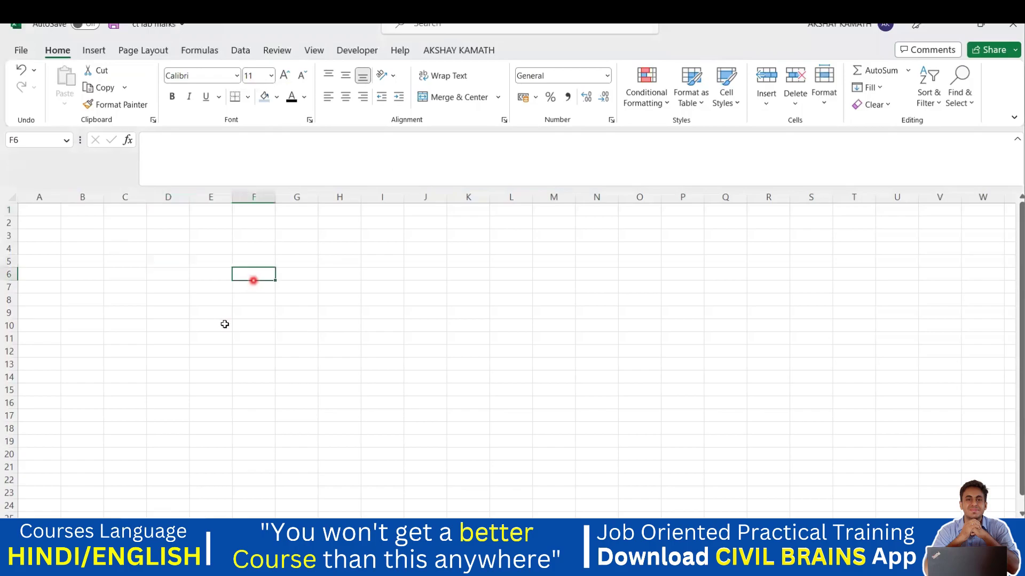
pyautogui.click(256, 279)
pyautogui.doubleClick(262, 273)
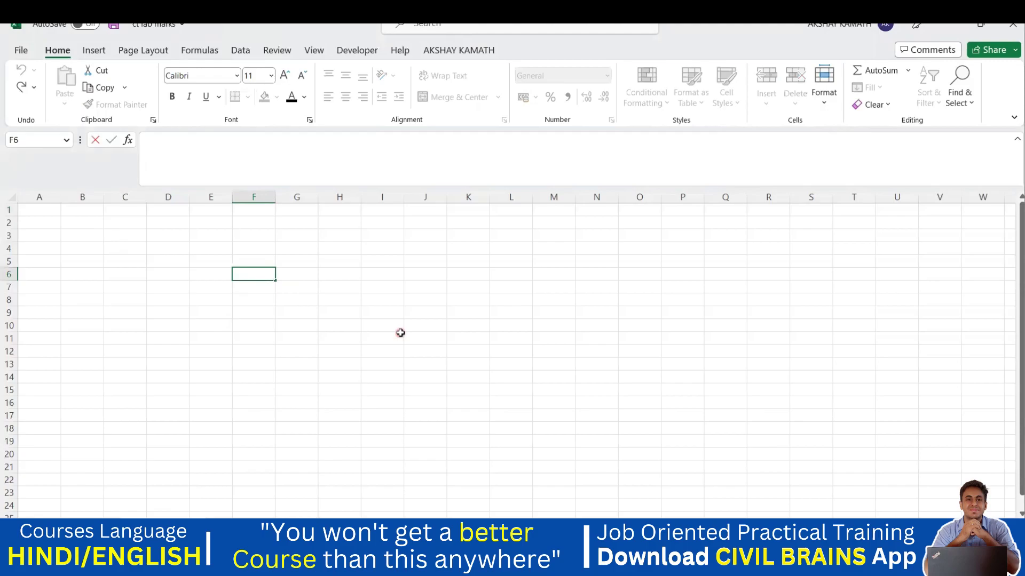
pyautogui.write('Sachin Tend')
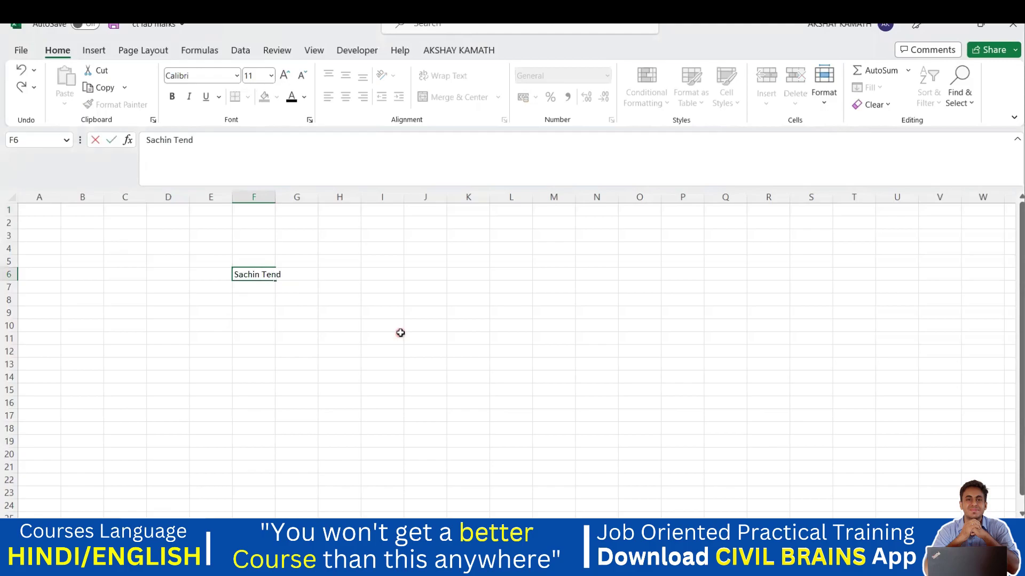
pyautogui.write('ulkar')
pyautogui.press('Return')
# - Continue the list below F6 with ganguly, dravid, yuvraj and Kaif in cells F7 to F10
pyautogui.write('ganglu')
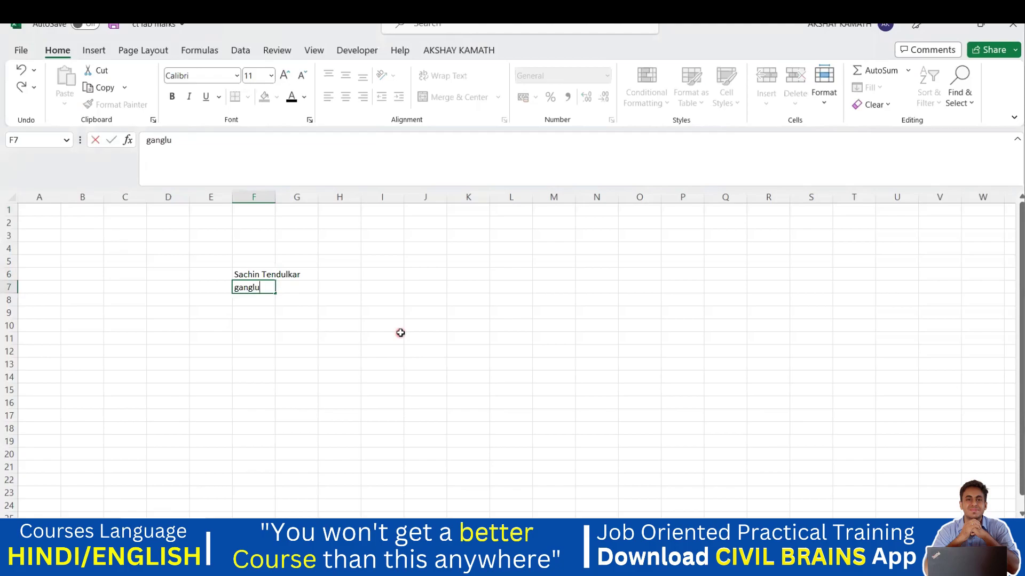
pyautogui.press('BackSpace')
pyautogui.write('ulu')
pyautogui.write('y')
pyautogui.press('Return')
pyautogui.write('dra')
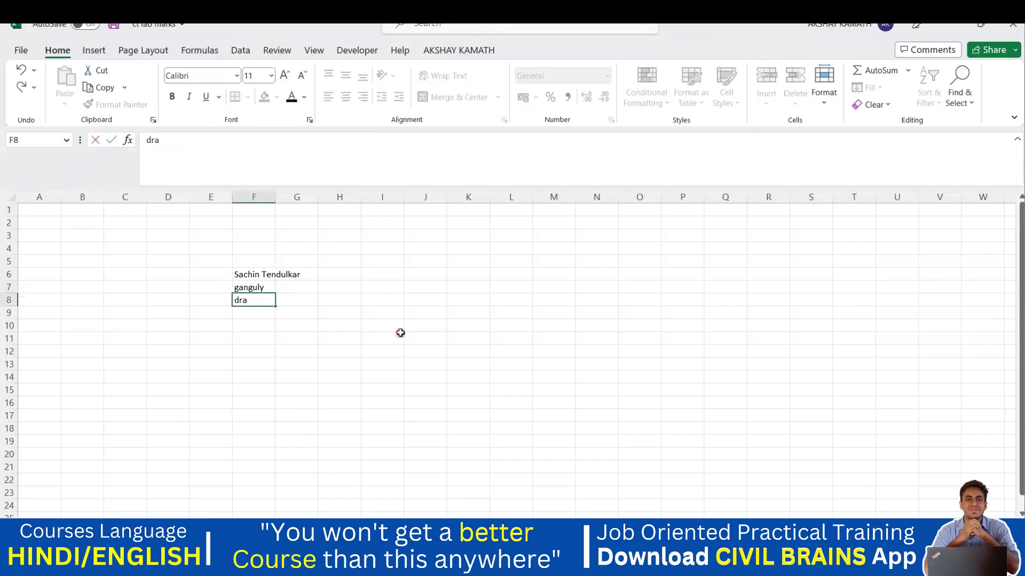
pyautogui.write('vid')
pyautogui.press('Return')
pyautogui.write('yuvraj')
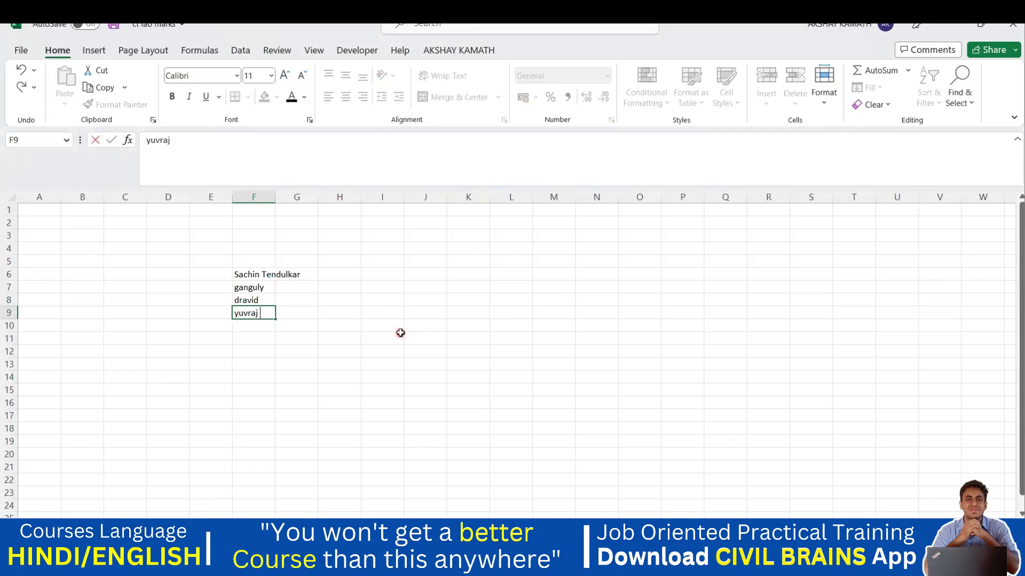
pyautogui.press('Return')
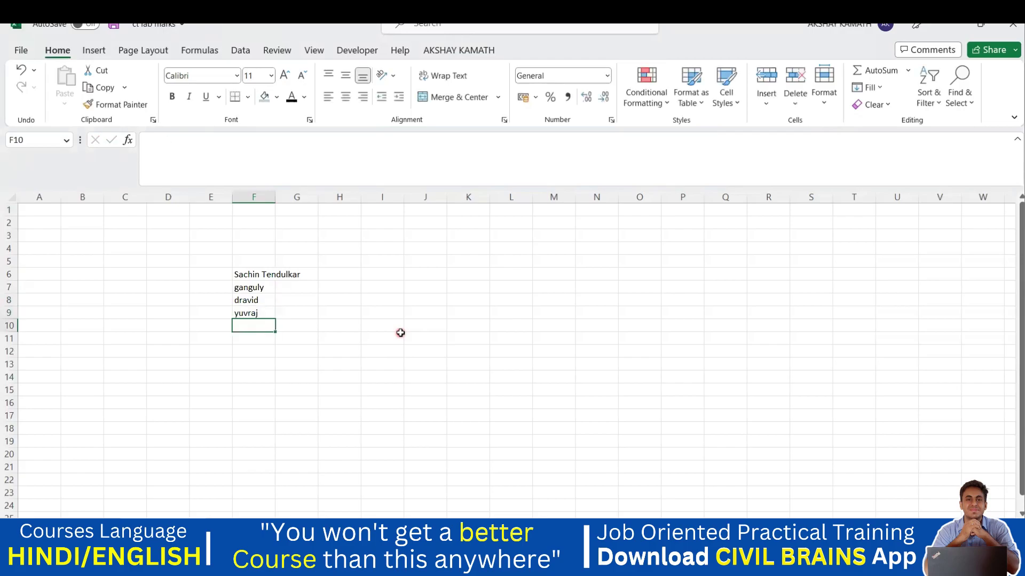
pyautogui.write('Kaif')
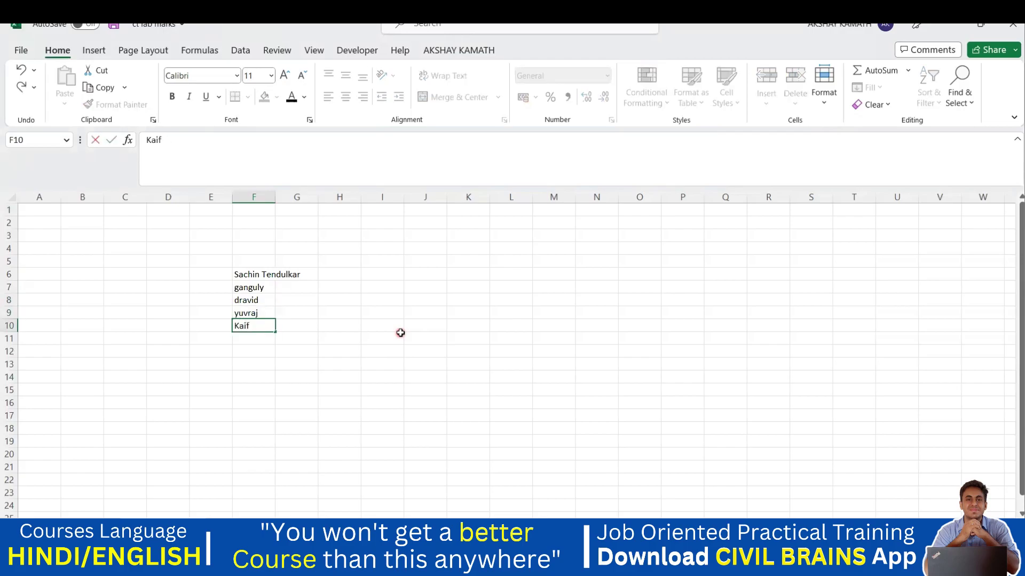
pyautogui.click(401, 335)
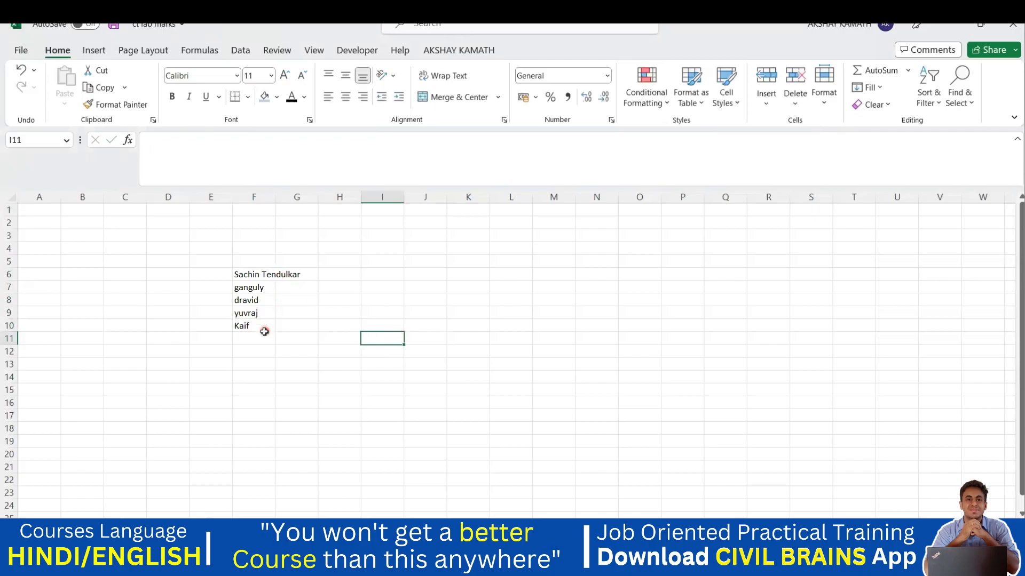
# - Enter the numbers 48, 51, 49, 40 and 46 in cells H6 to H10 beside the names
pyautogui.click(347, 277)
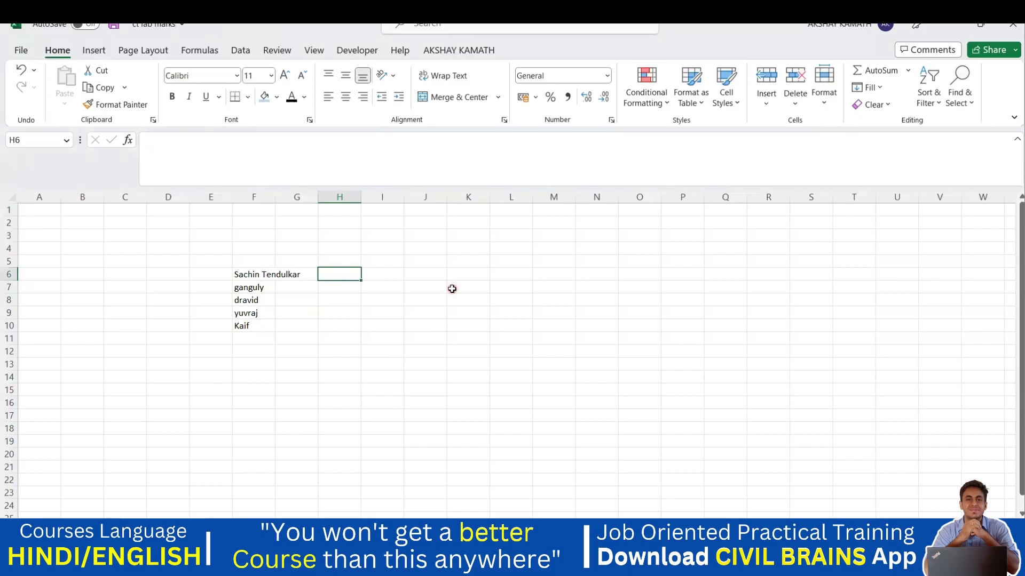
pyautogui.write('48')
pyautogui.press('Return')
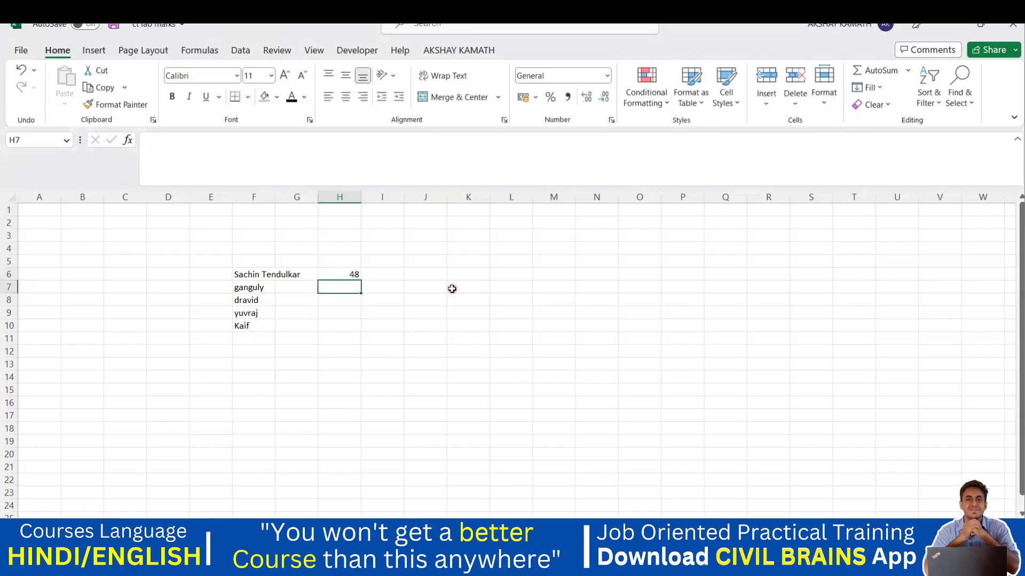
pyautogui.write('51')
pyautogui.press('Return')
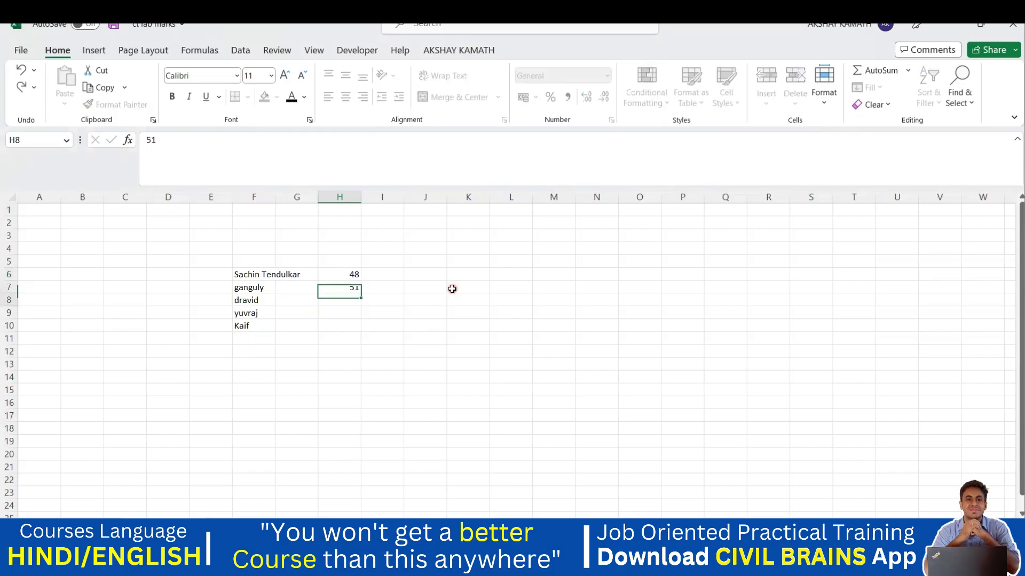
pyautogui.write('49')
pyautogui.press('Return')
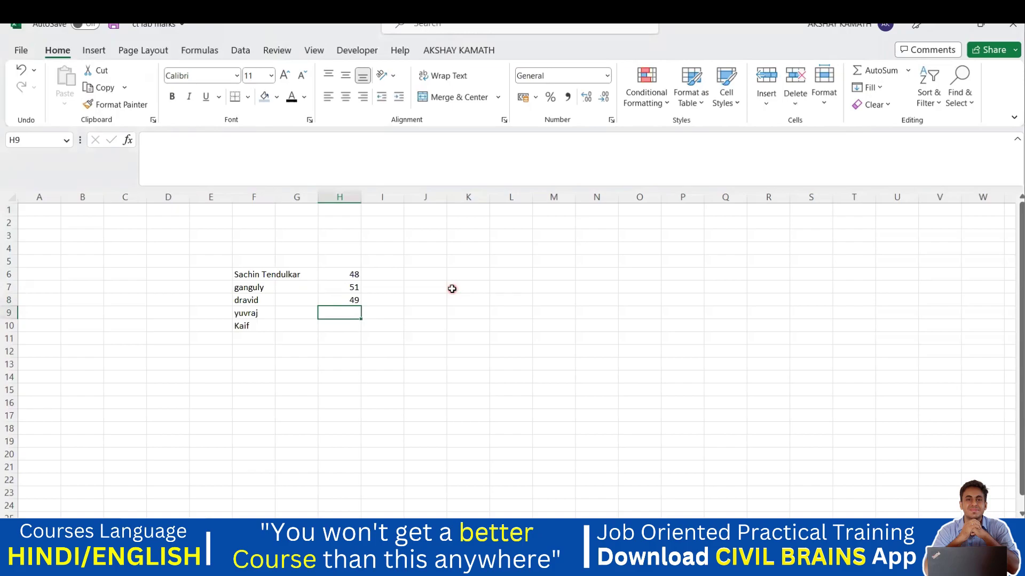
pyautogui.write('40')
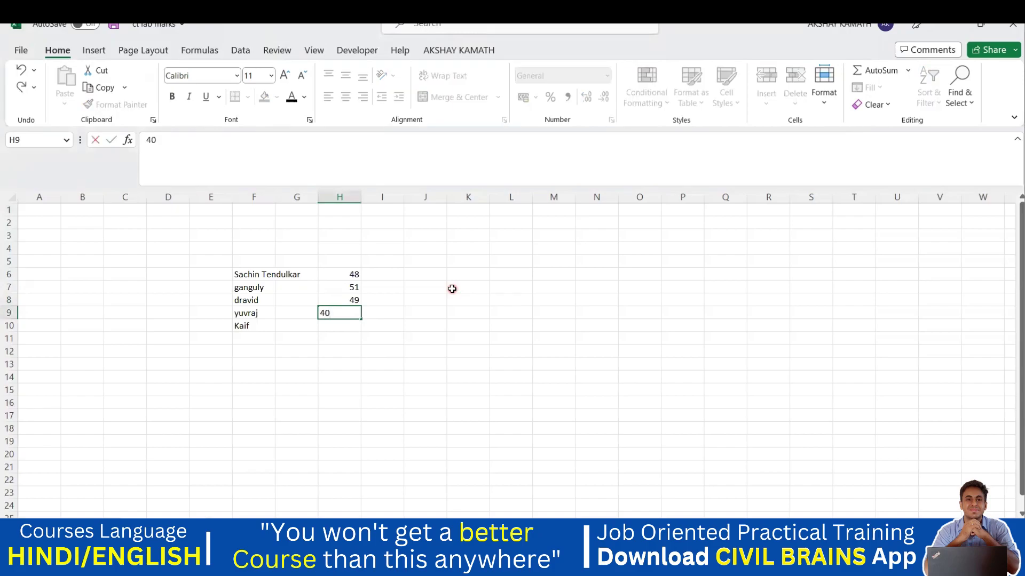
pyautogui.press('Return')
pyautogui.write('46')
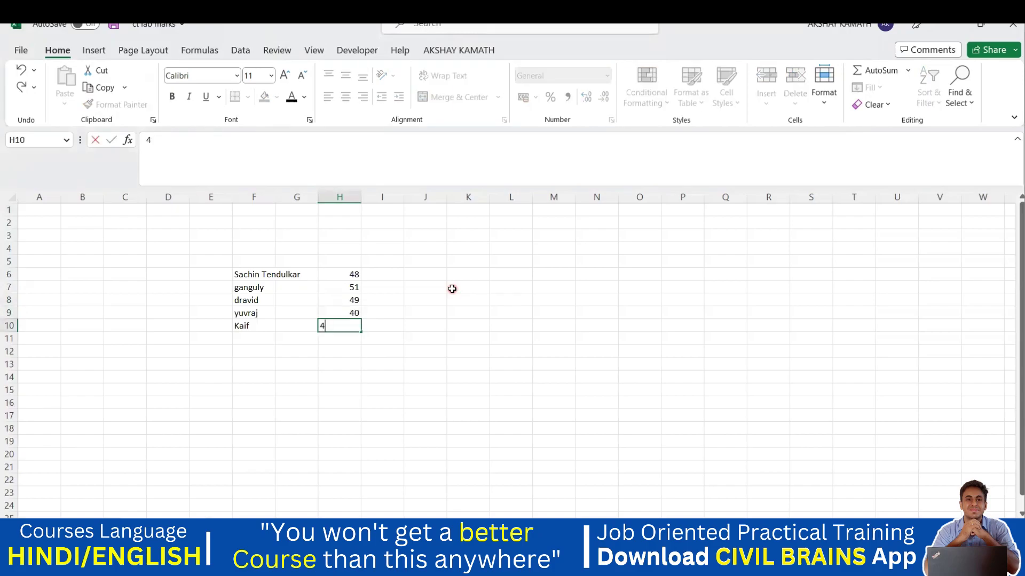
pyautogui.click(452, 338)
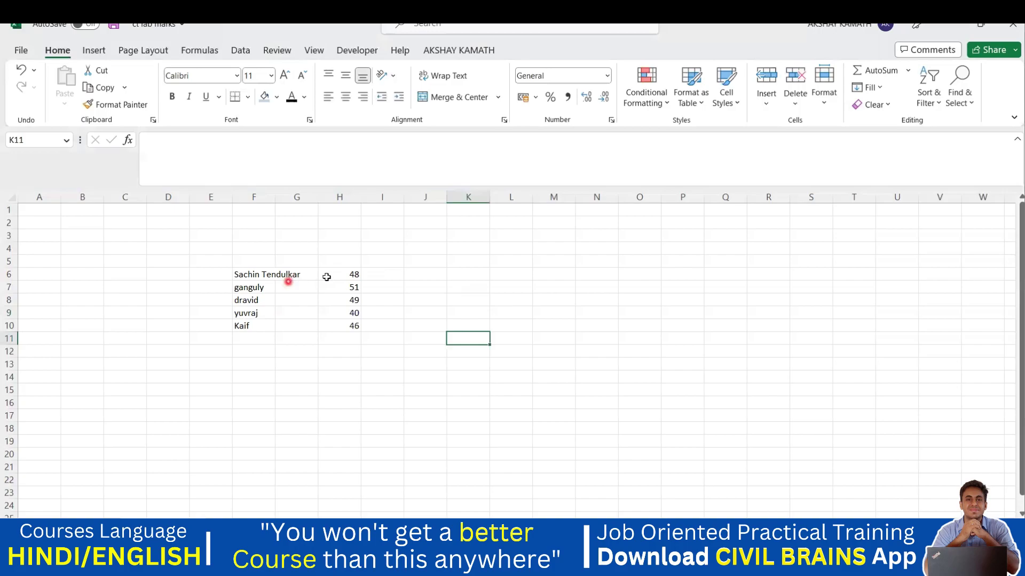
# - Examine the names in column F and the matching numbers in cells H6 to H10
pyautogui.moveTo(353, 274); pyautogui.dragTo(352, 339)
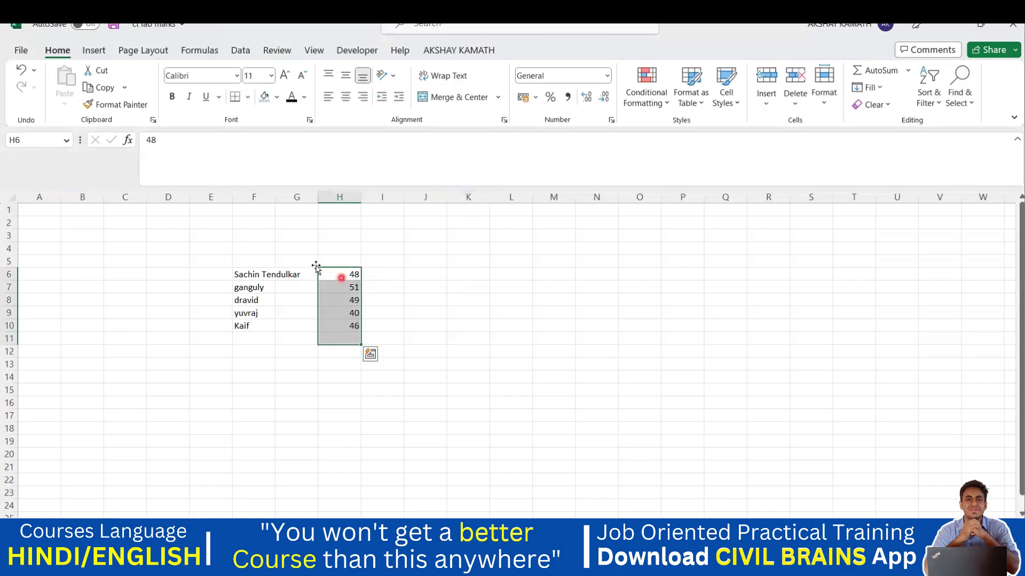
pyautogui.click(265, 274)
pyautogui.moveTo(265, 291); pyautogui.dragTo(290, 330)
pyautogui.click(289, 368)
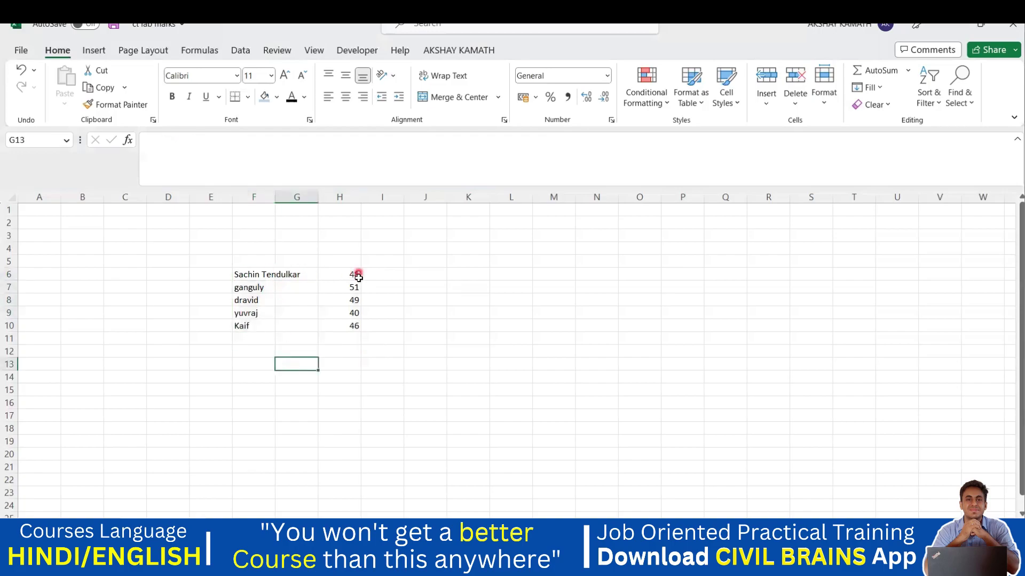
pyautogui.moveTo(359, 277); pyautogui.dragTo(355, 327)
pyautogui.click(409, 327)
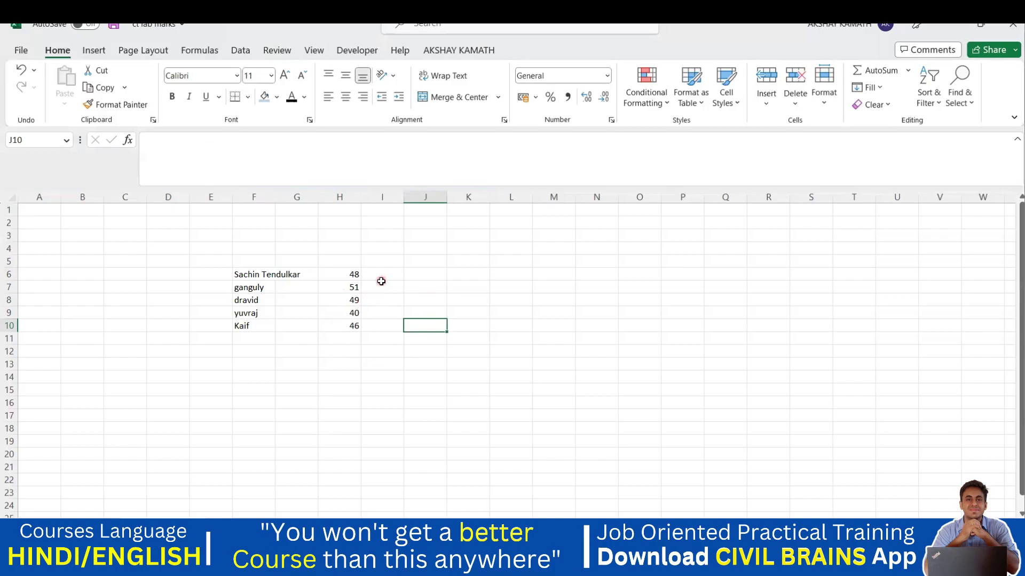
pyautogui.moveTo(355, 275); pyautogui.dragTo(355, 336)
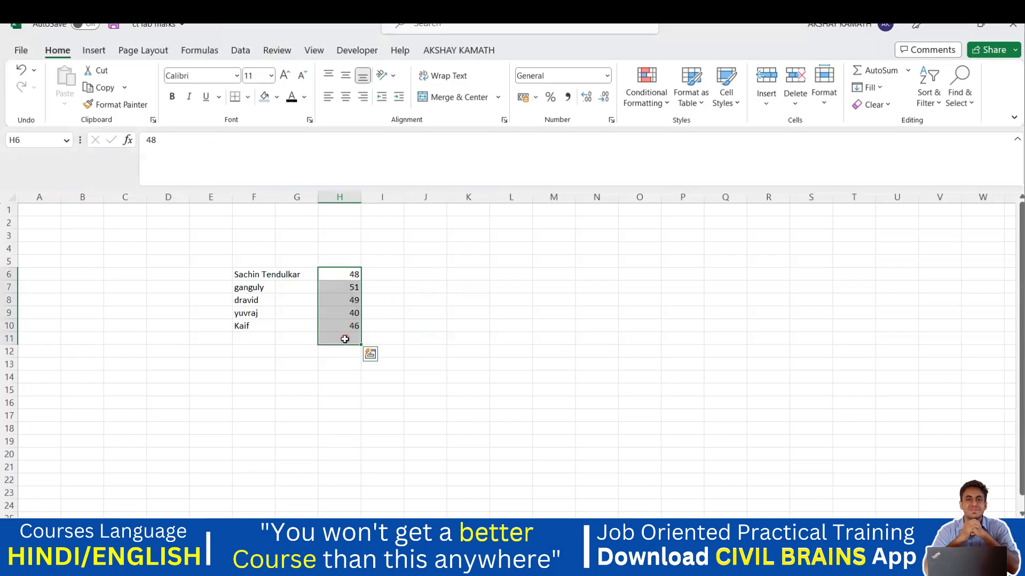
pyautogui.click(394, 275)
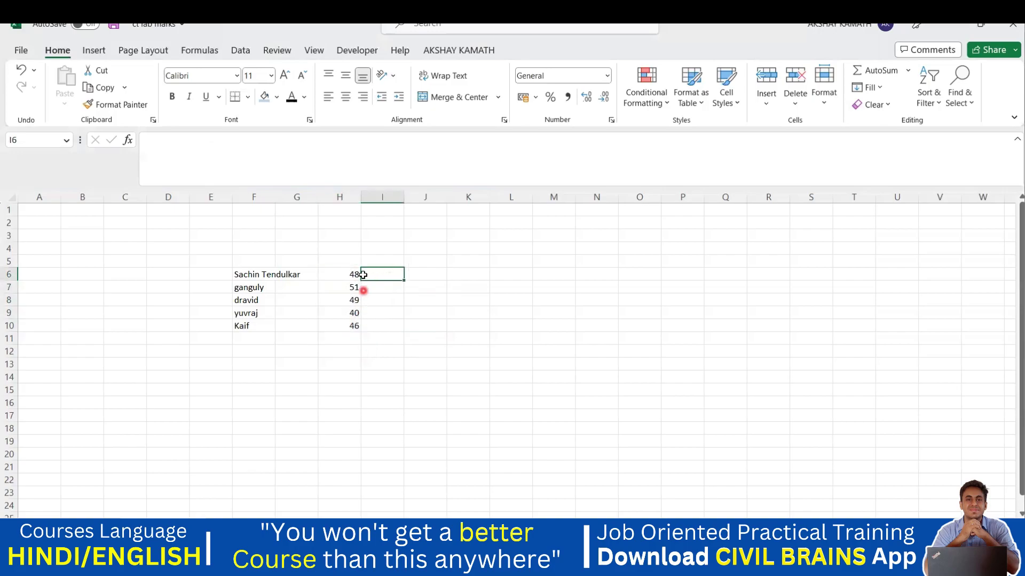
pyautogui.click(380, 322)
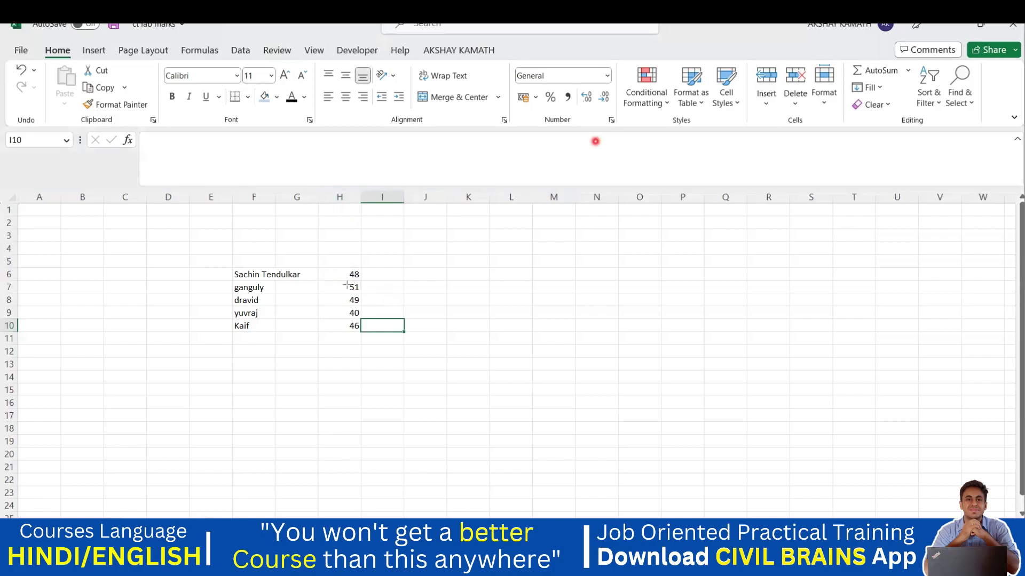
pyautogui.moveTo(321, 267); pyautogui.dragTo(361, 337)
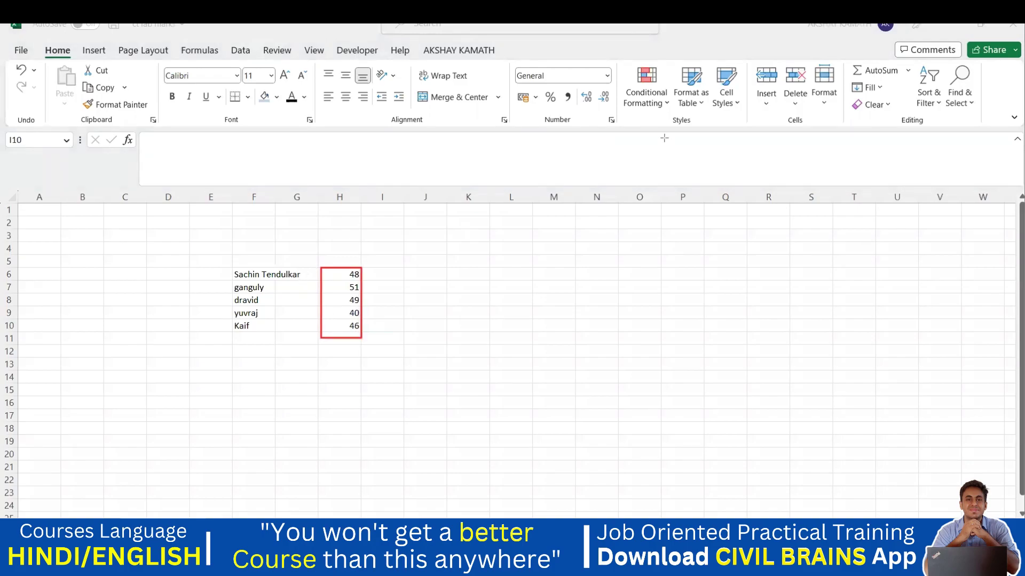
pyautogui.moveTo(318, 266)
pyautogui.mouseDown()
pyautogui.moveTo(306, 327)
pyautogui.moveTo(287, 336)
pyautogui.mouseUp()
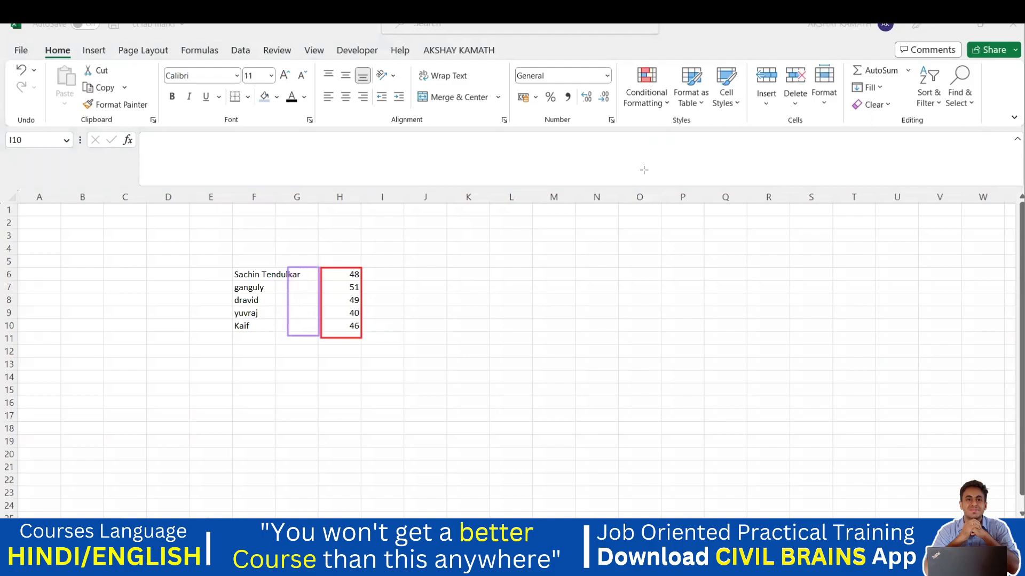
pyautogui.press('Escape')
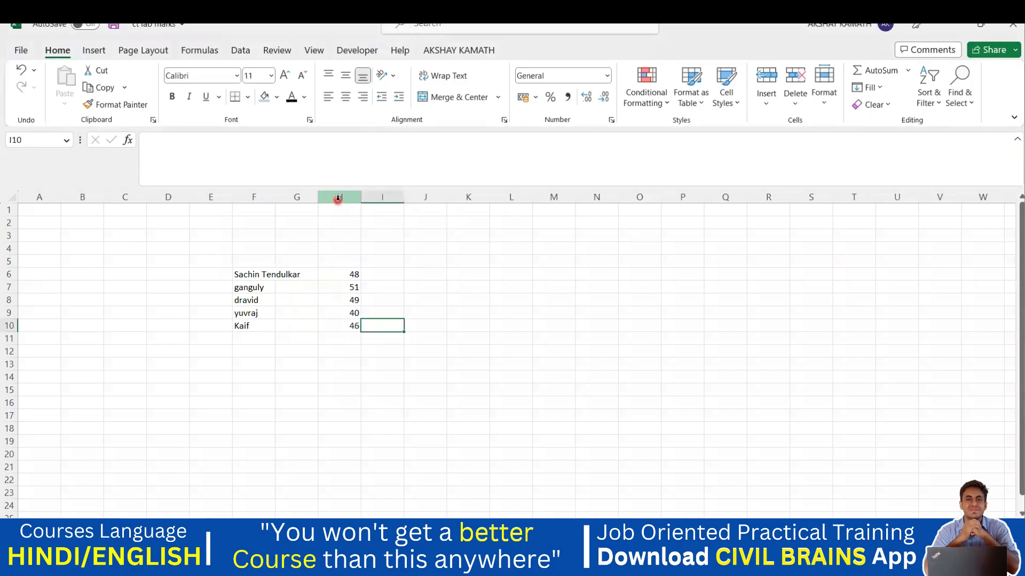
# - Try inserting a blank column before the numbers in column H, and undo the insertion
pyautogui.click(337, 198)
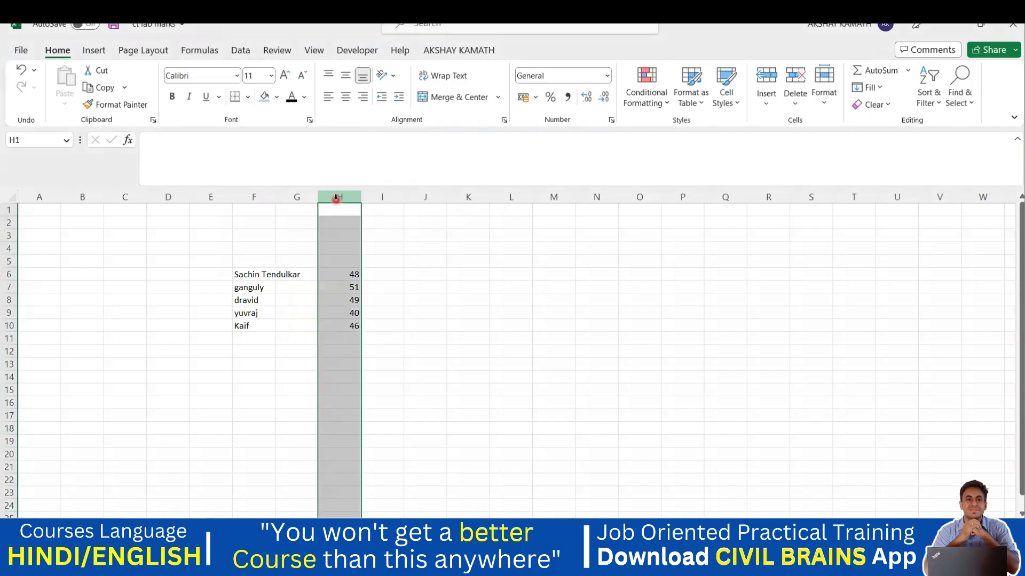
pyautogui.hotkey('ctrl', 'shift', '+')
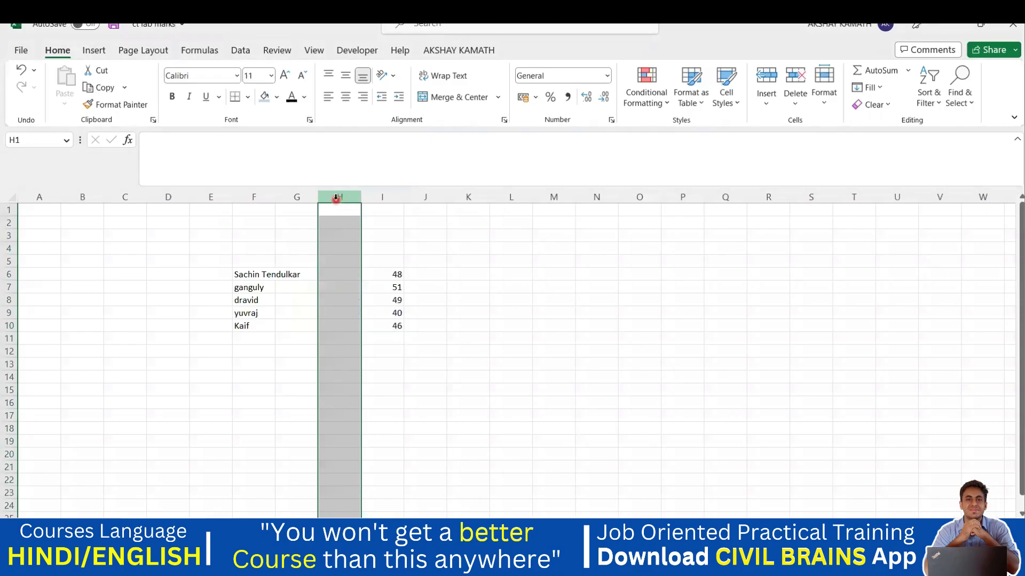
pyautogui.click(555, 323)
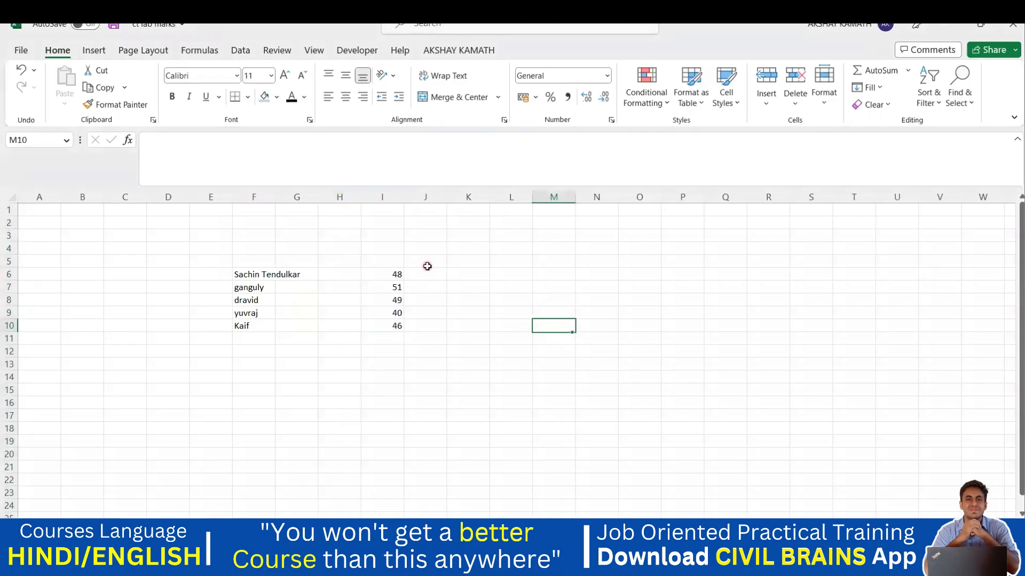
pyautogui.hotkey('ctrl', 'z')
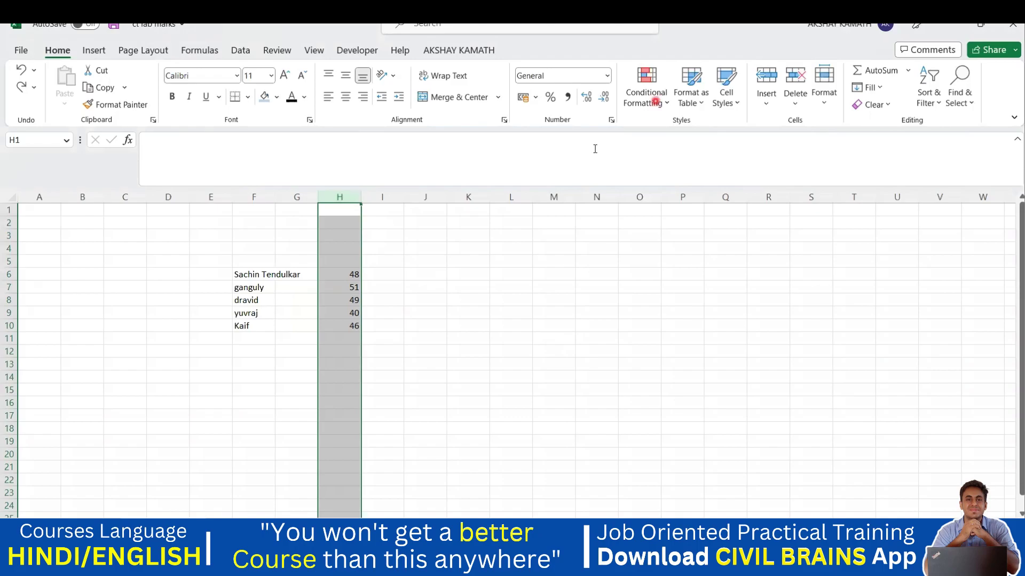
pyautogui.click(572, 270)
pyautogui.write('ctrl +')
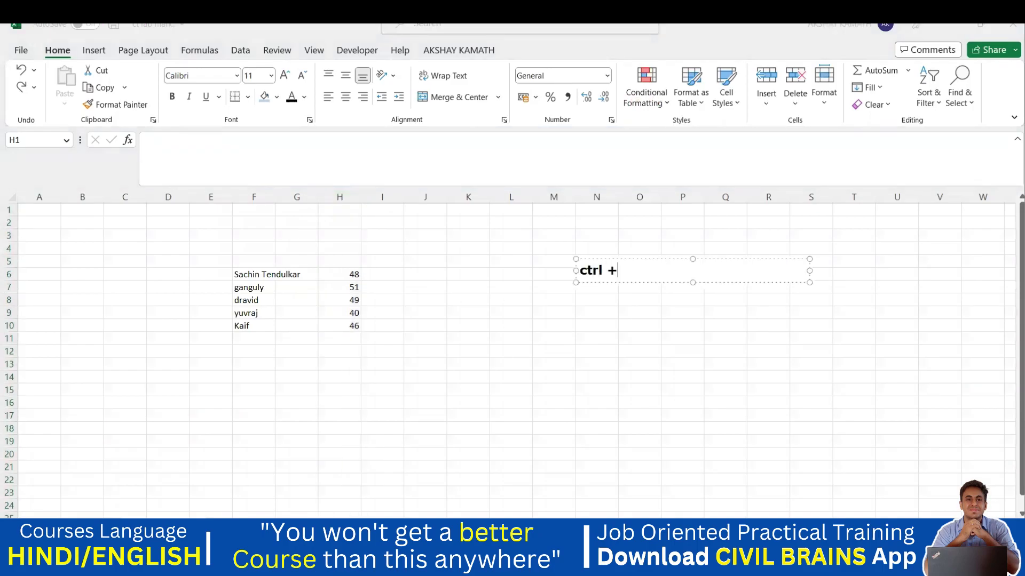
pyautogui.press('Escape')
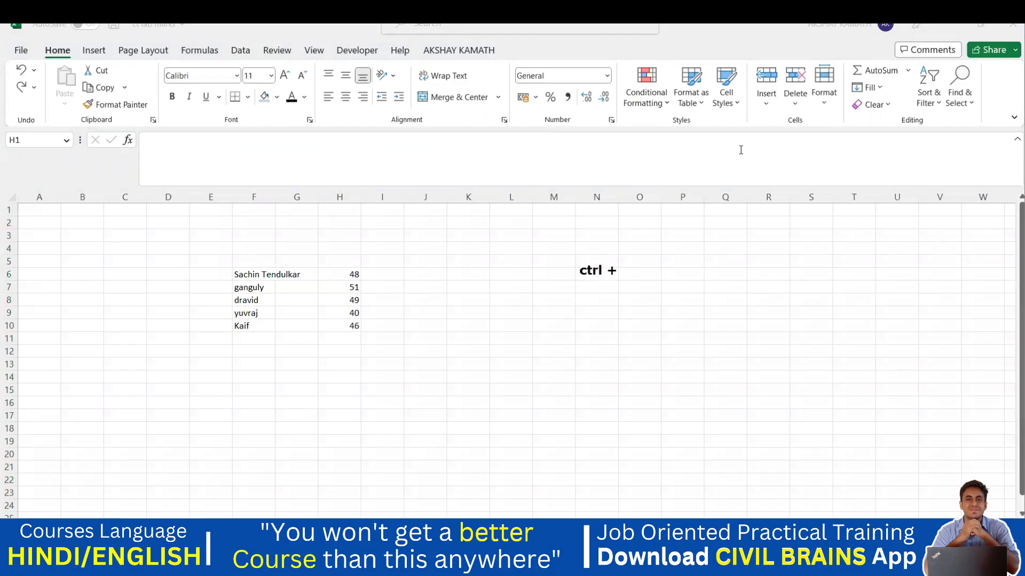
# - Insert one blank column at column H, between the names and their numbers
pyautogui.click(344, 196)
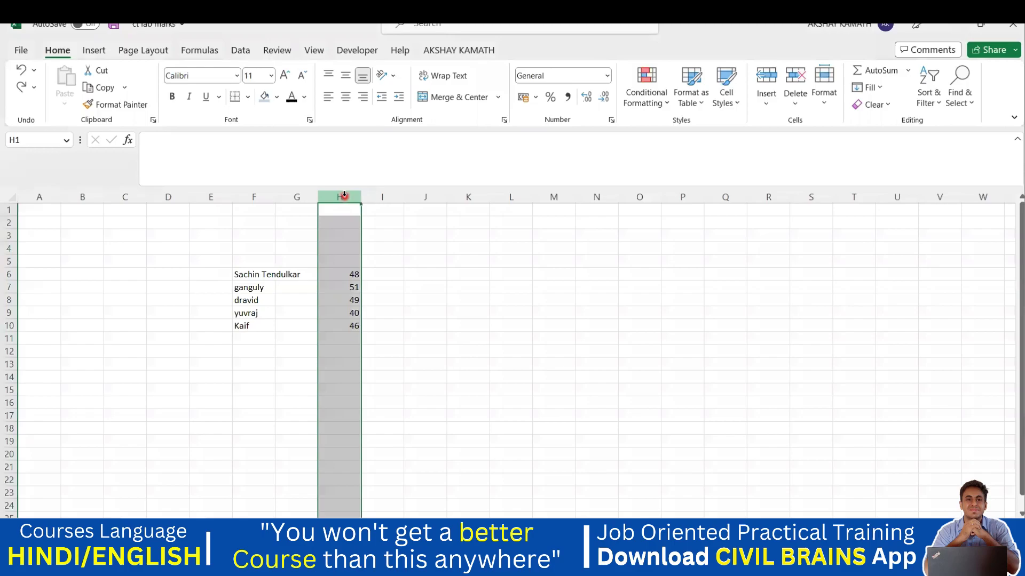
pyautogui.hotkey('ctrl', '+')
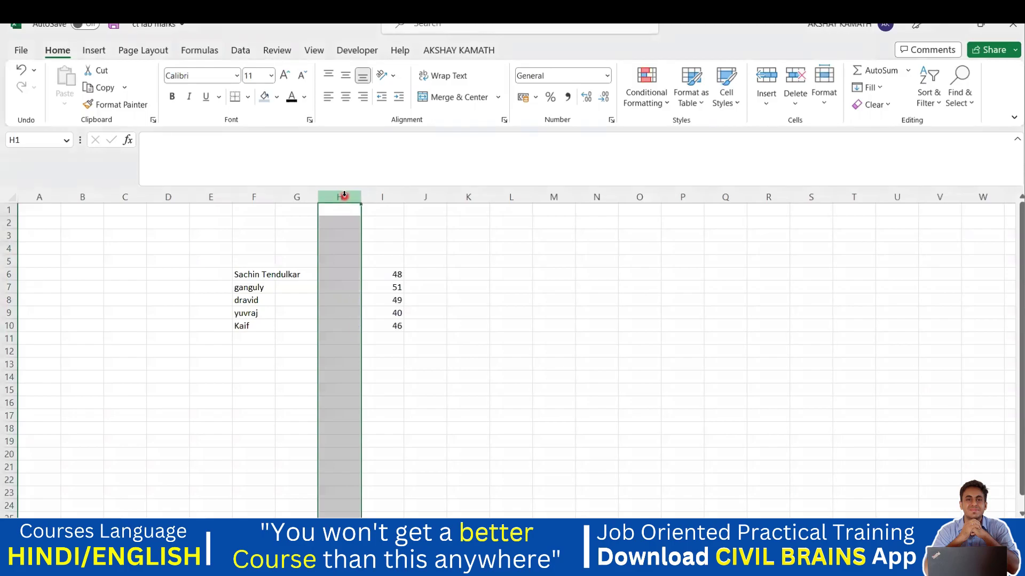
pyautogui.click(395, 325)
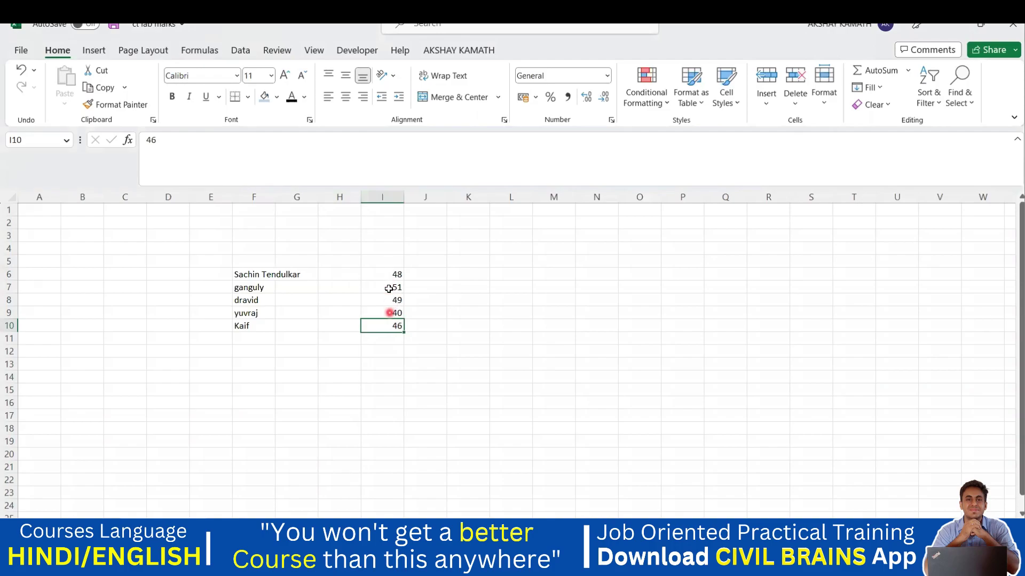
# - Enter 300, 250, 255, 189 and 150 in cells H6 to H10 of the blank column
pyautogui.doubleClick(334, 273)
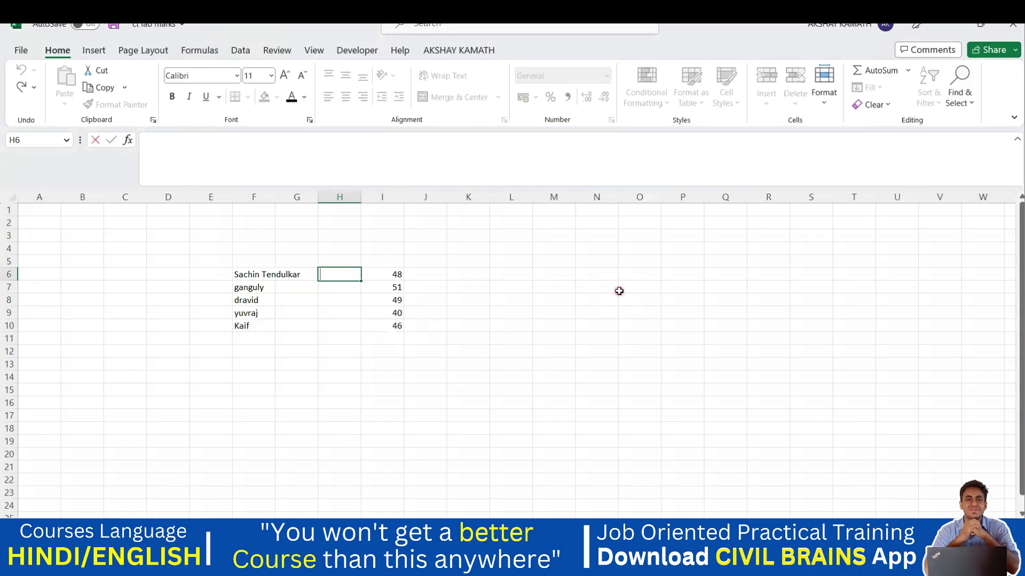
pyautogui.write('300')
pyautogui.press('Return')
pyautogui.write('250')
pyautogui.press('Return')
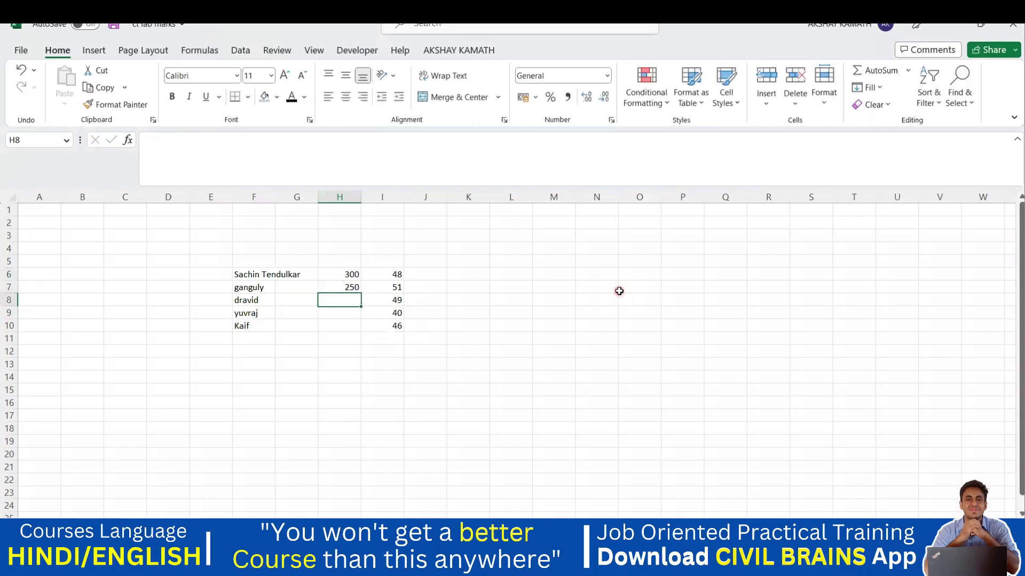
pyautogui.write('255')
pyautogui.press('Return')
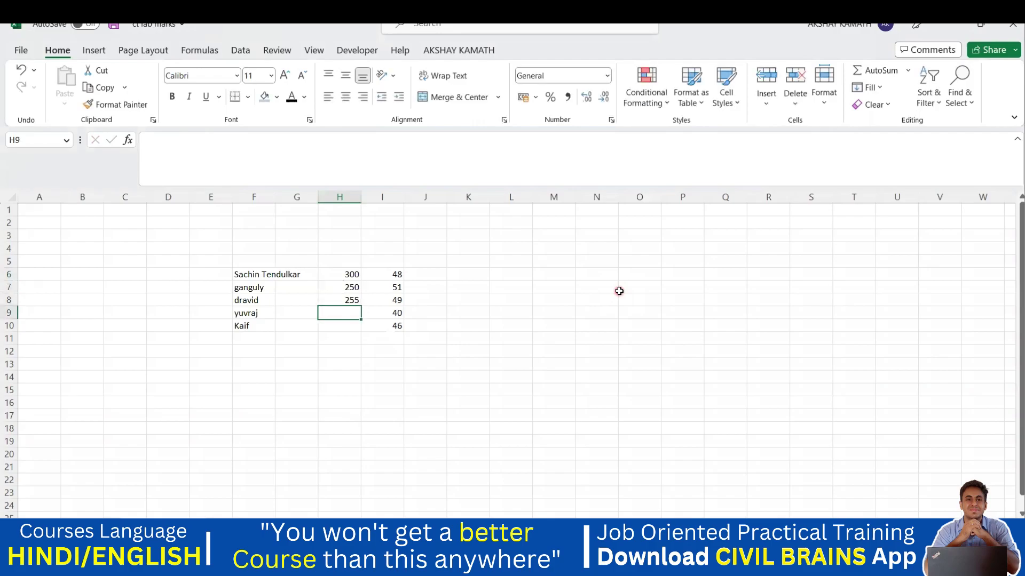
pyautogui.write('189')
pyautogui.press('Return')
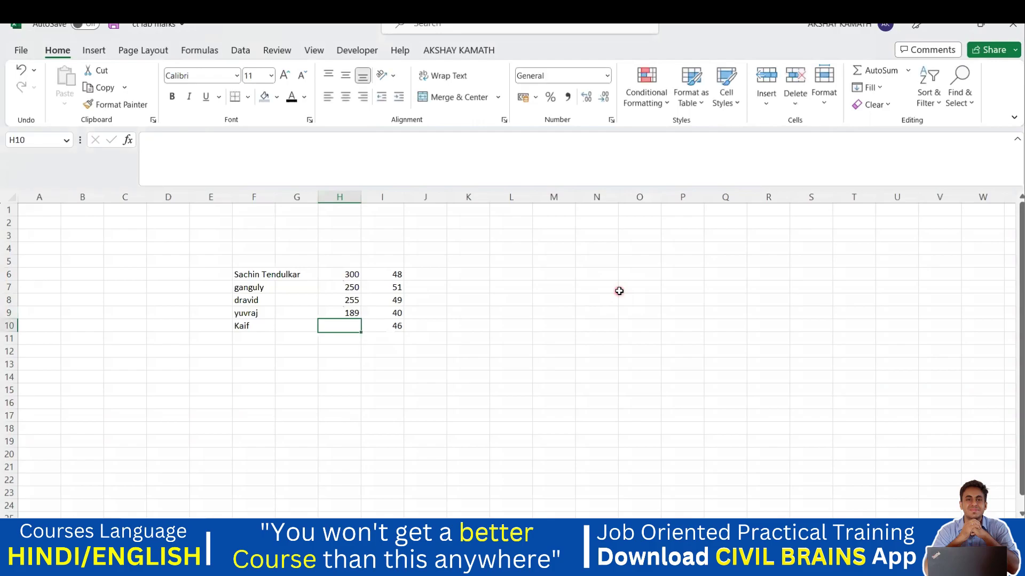
pyautogui.write('15')
pyautogui.press('Return')
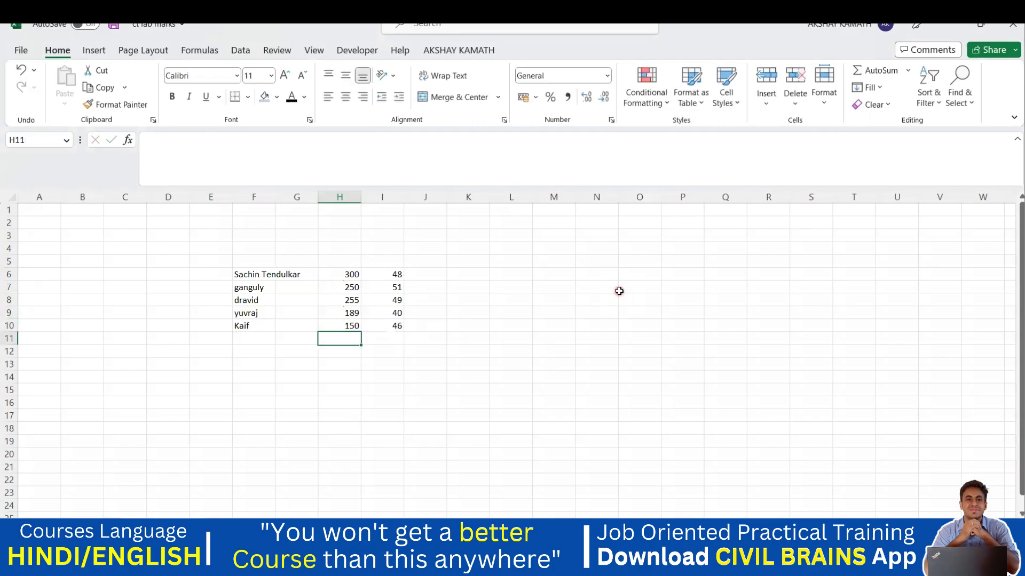
pyautogui.click(603, 354)
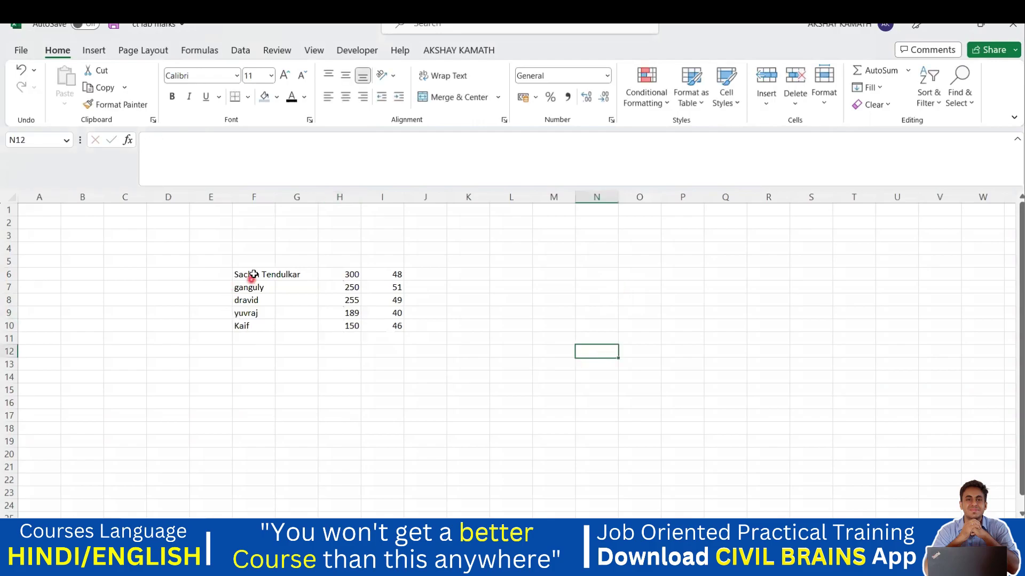
# - Examine the names in column F together with the two sets of numbers in columns H and I
pyautogui.moveTo(251, 272); pyautogui.dragTo(259, 332)
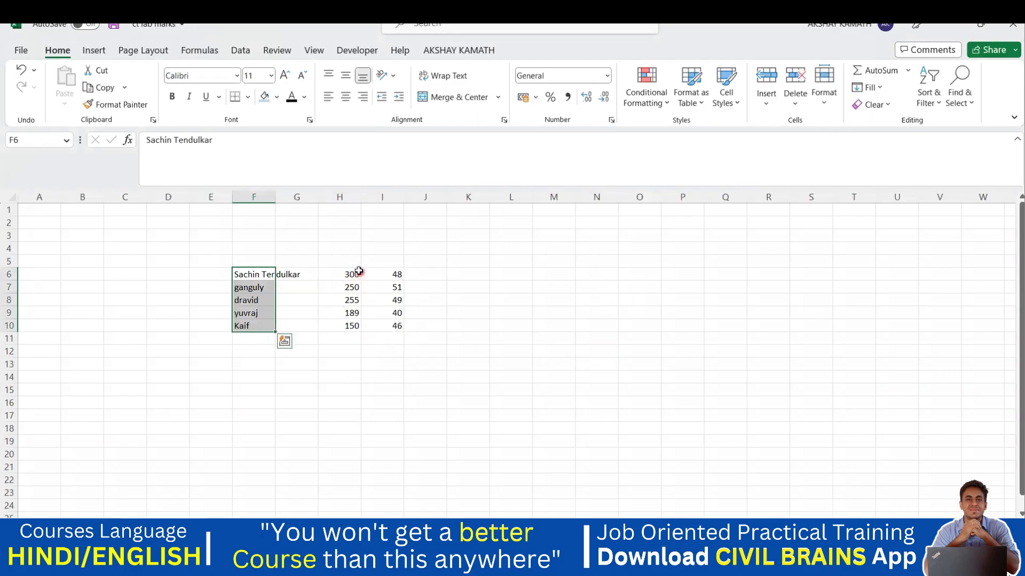
pyautogui.moveTo(359, 271); pyautogui.dragTo(359, 327)
pyautogui.click(416, 374)
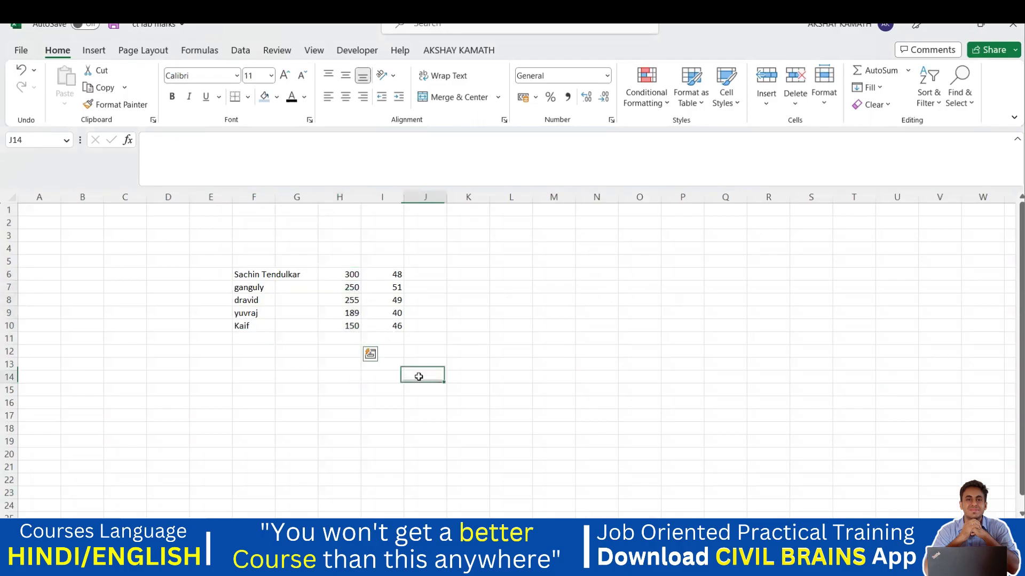
pyautogui.moveTo(398, 278); pyautogui.dragTo(397, 327)
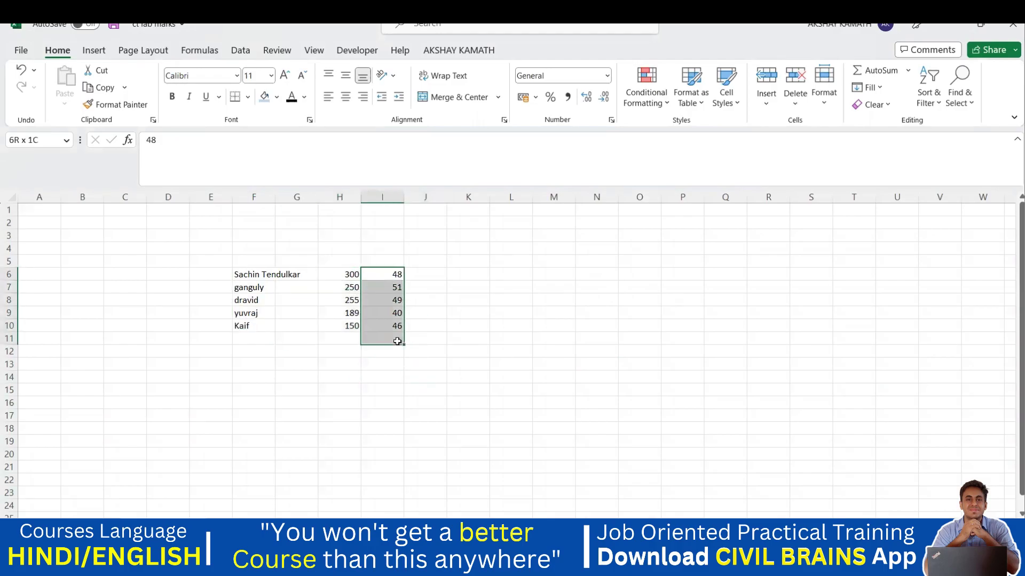
pyautogui.click(392, 382)
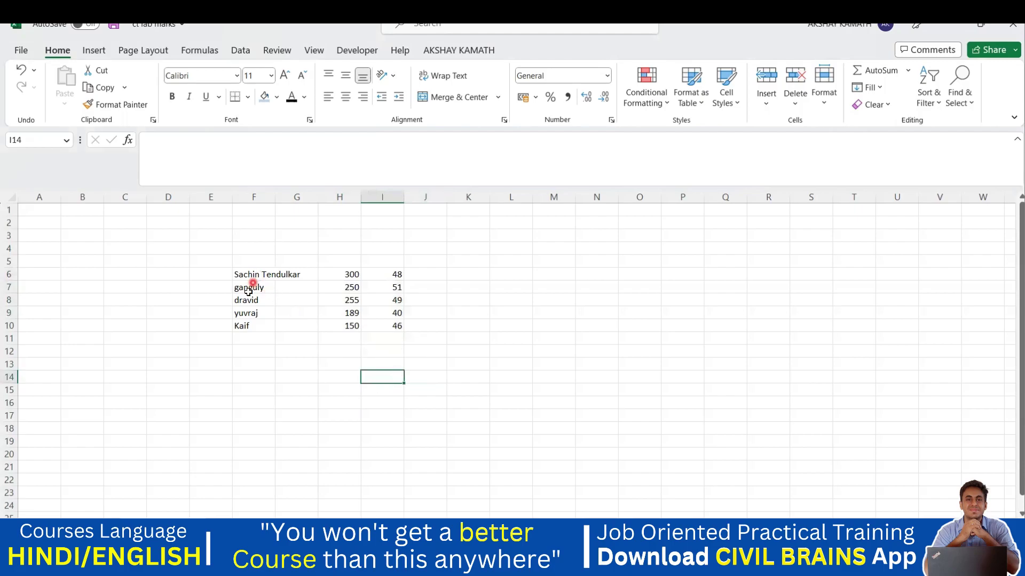
pyautogui.moveTo(357, 272); pyautogui.dragTo(355, 325)
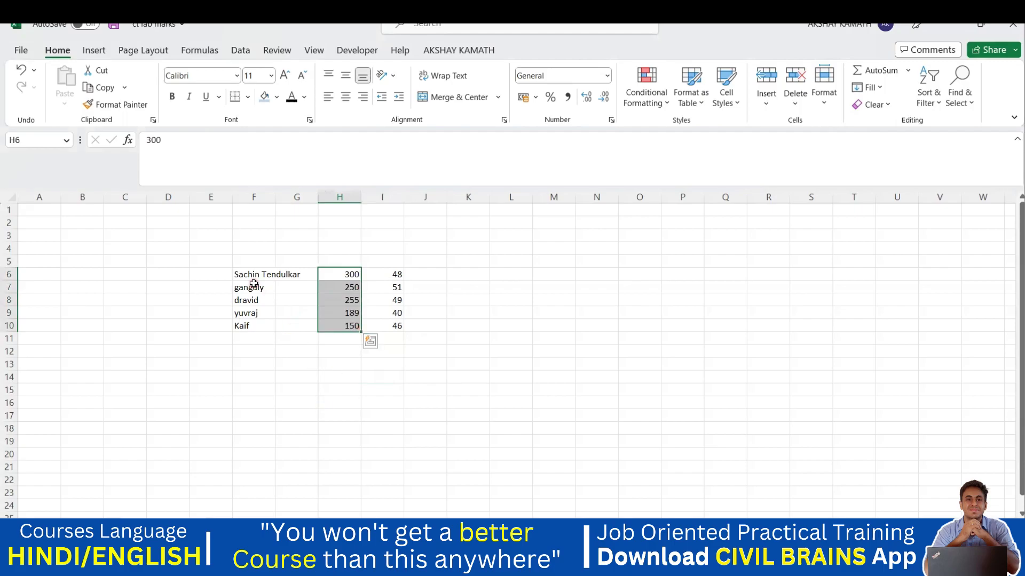
pyautogui.moveTo(398, 273); pyautogui.dragTo(396, 339)
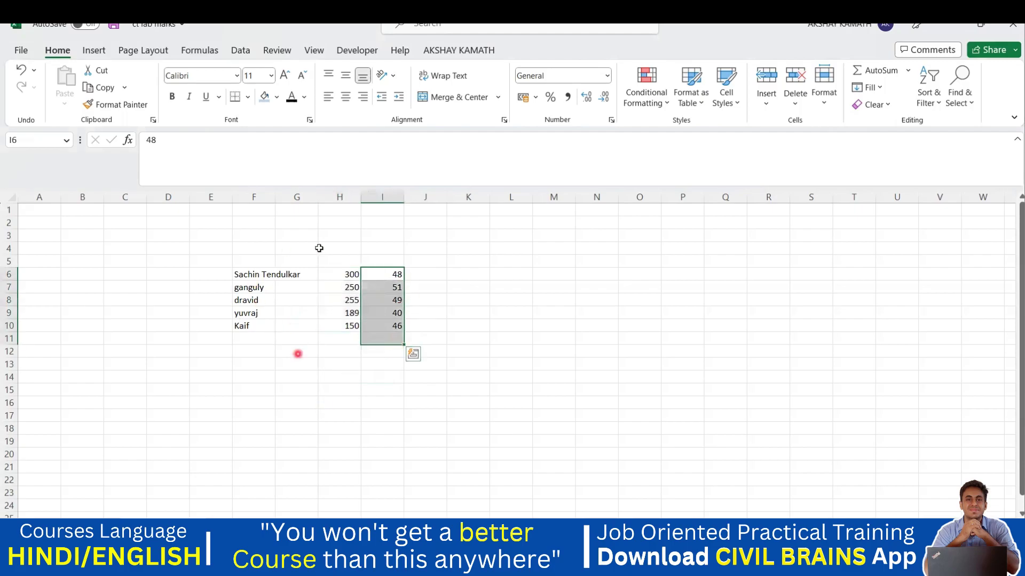
pyautogui.click(596, 327)
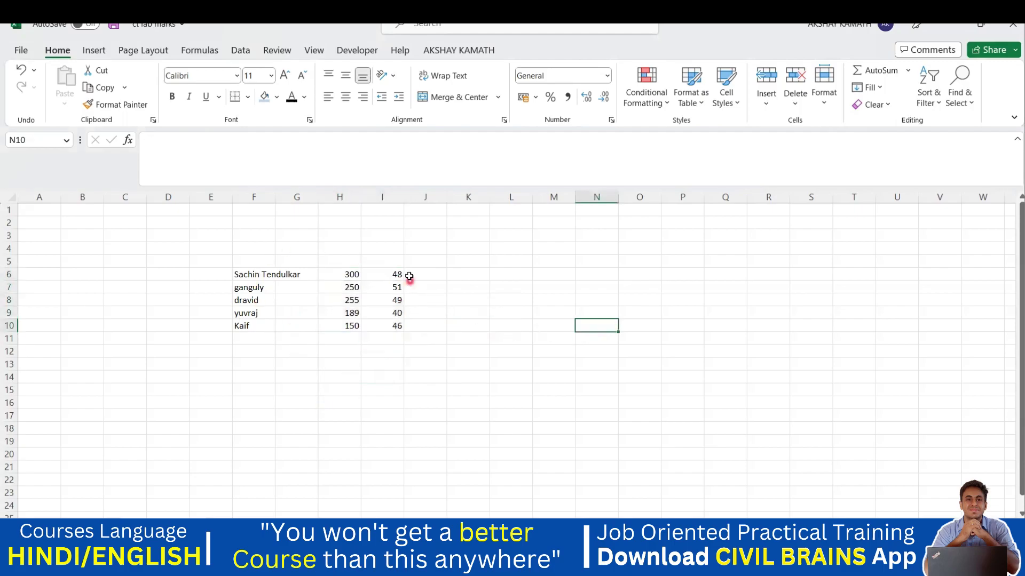
# - Add the heading Name in cell F5 above the names and Matched Played in cell H5
pyautogui.click(278, 263)
pyautogui.click(255, 261)
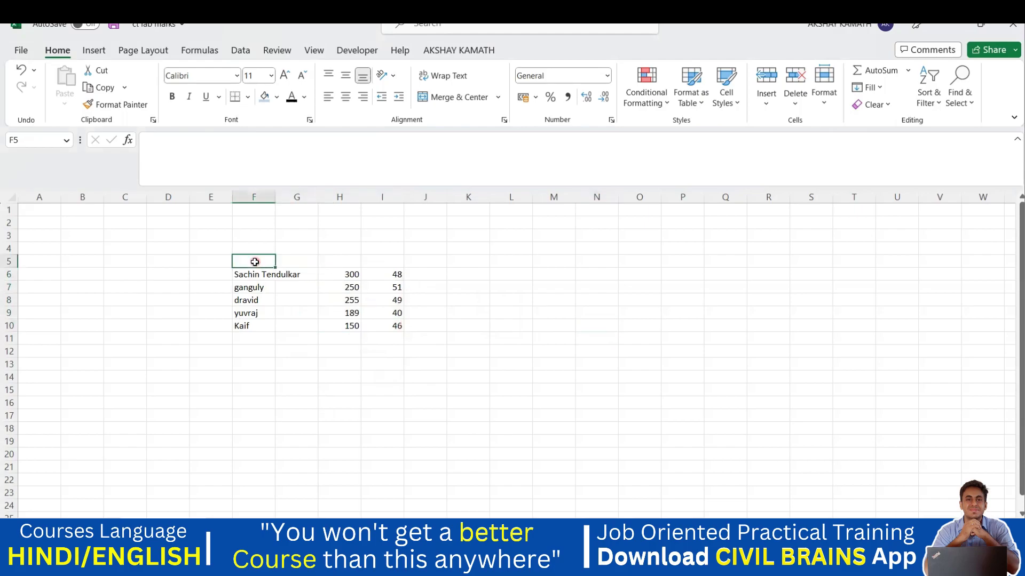
pyautogui.write('Name')
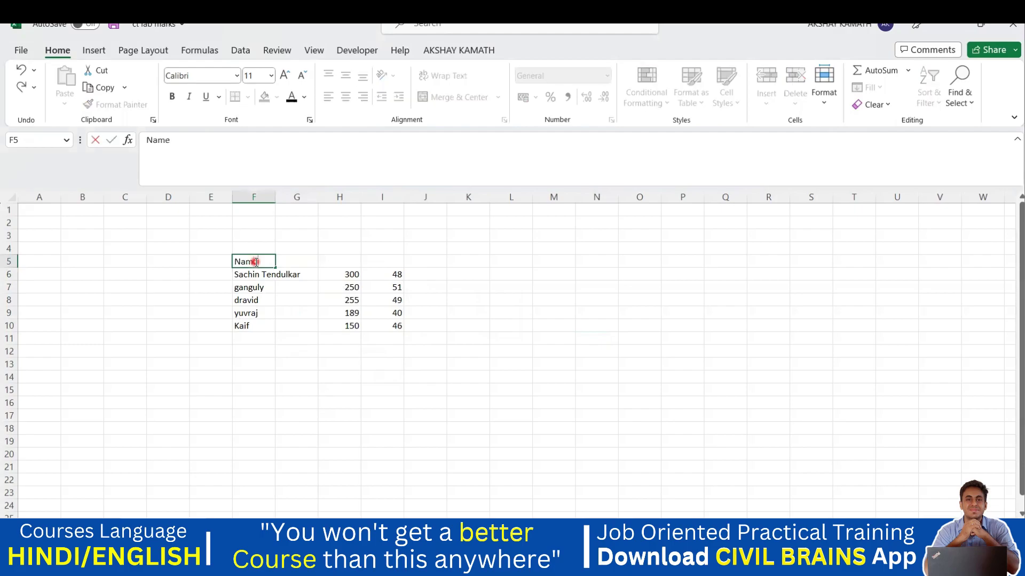
pyautogui.click(441, 275)
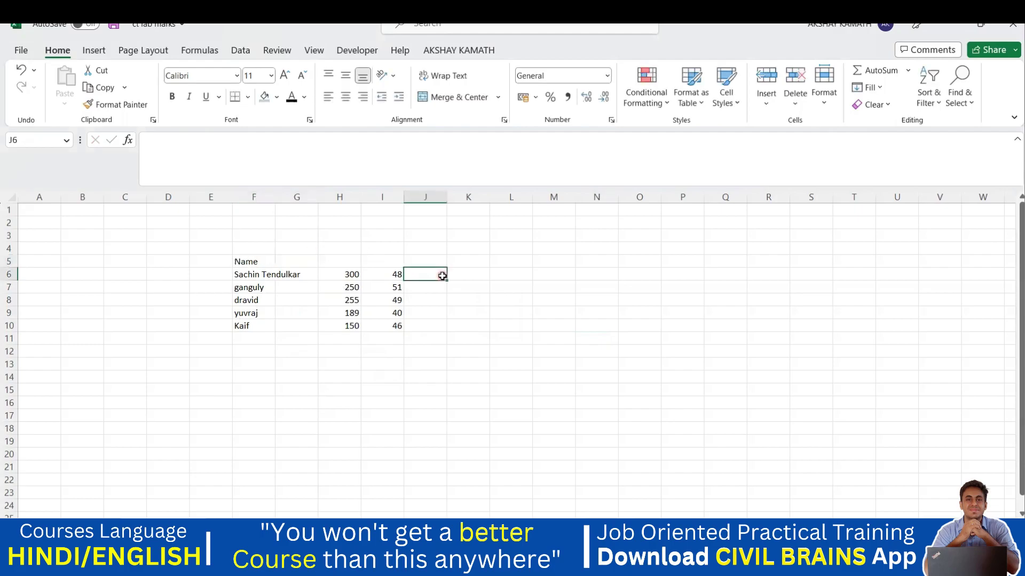
pyautogui.click(299, 260)
pyautogui.click(346, 259)
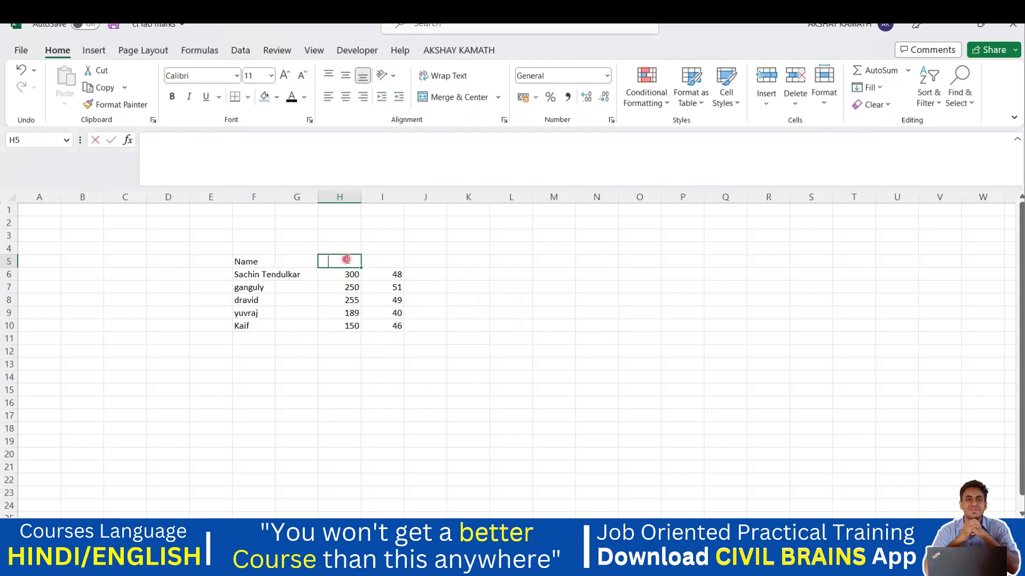
pyautogui.write('Matched Play')
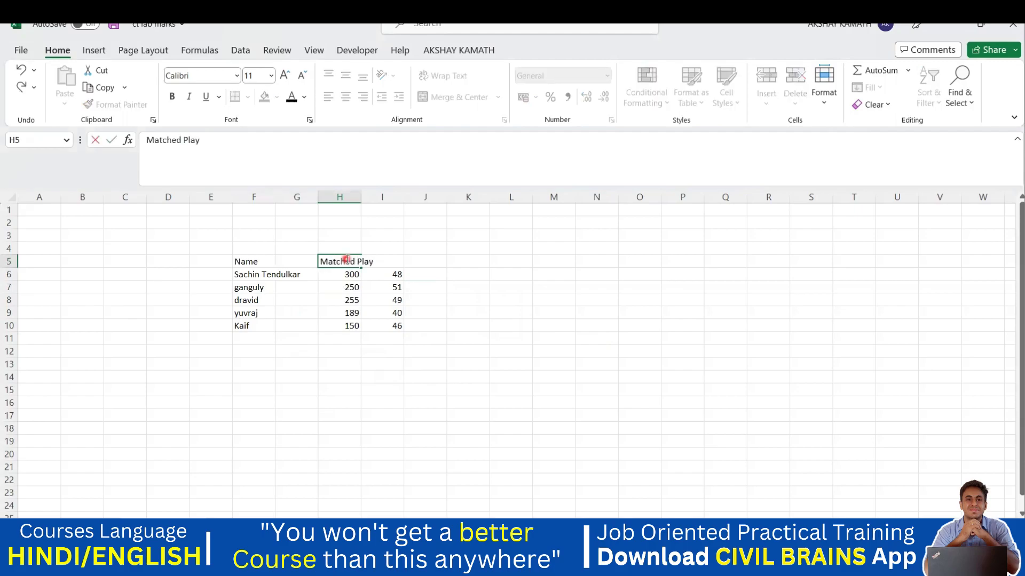
pyautogui.click(605, 323)
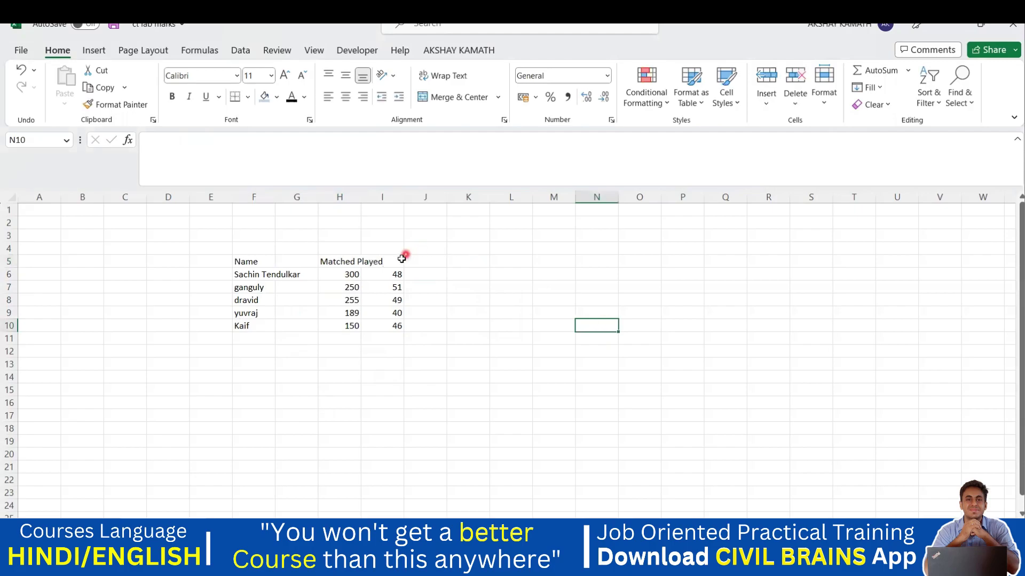
# - Add the heading Age in cell I5 above the last column of numbers
pyautogui.click(402, 260)
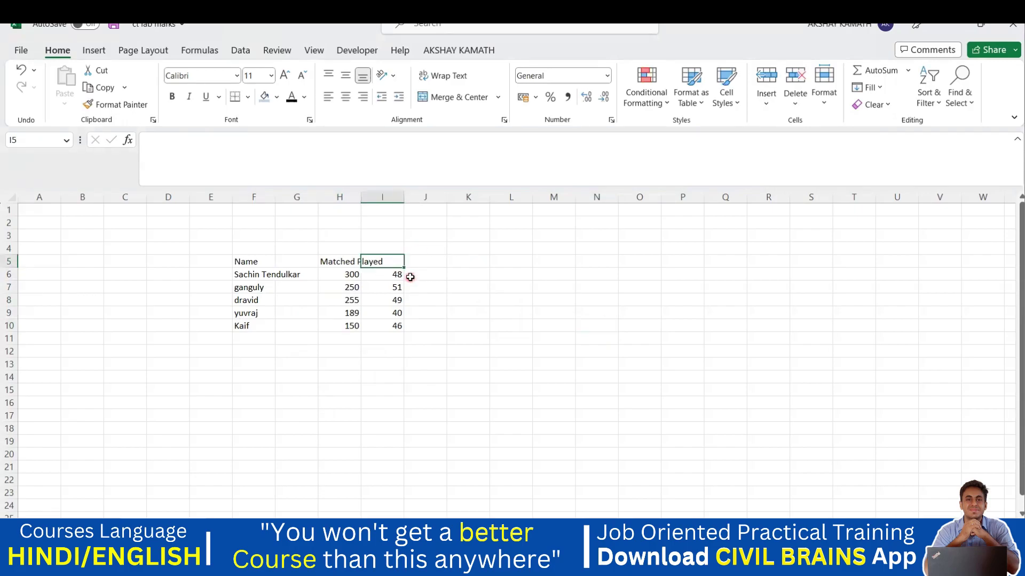
pyautogui.click(402, 270)
pyautogui.write('Ag')
pyautogui.click(687, 329)
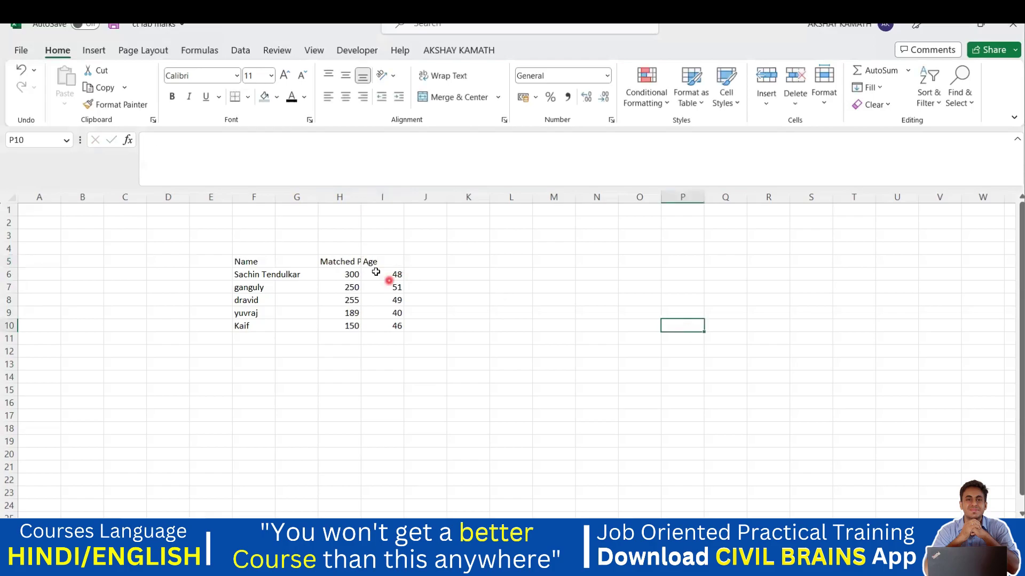
pyautogui.click(347, 262)
pyautogui.click(380, 262)
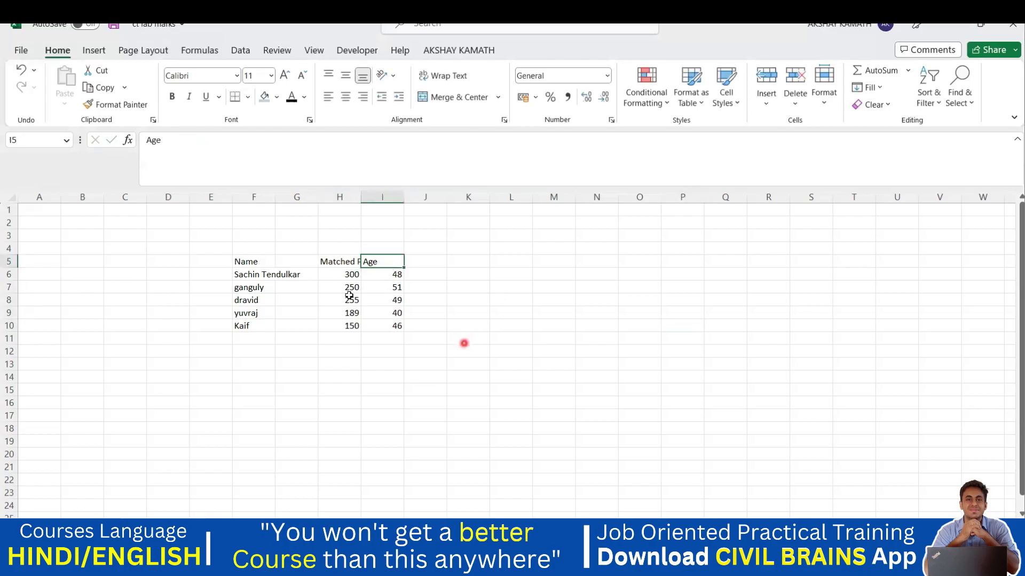
# - Widen column F so that the full name Sachin Tendulkar fits inside it
pyautogui.click(260, 266)
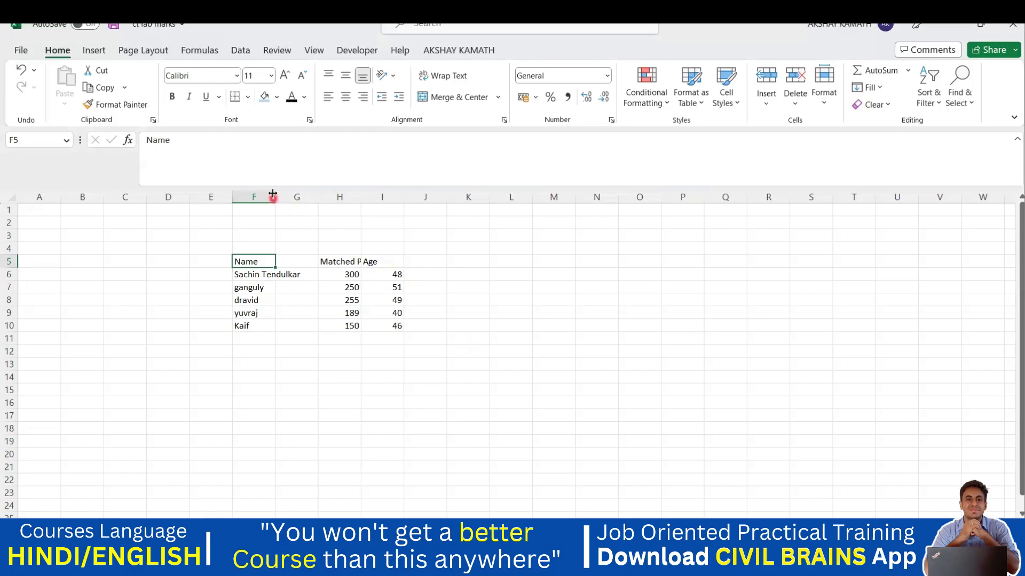
pyautogui.moveTo(274, 197); pyautogui.dragTo(313, 199)
pyautogui.click(334, 336)
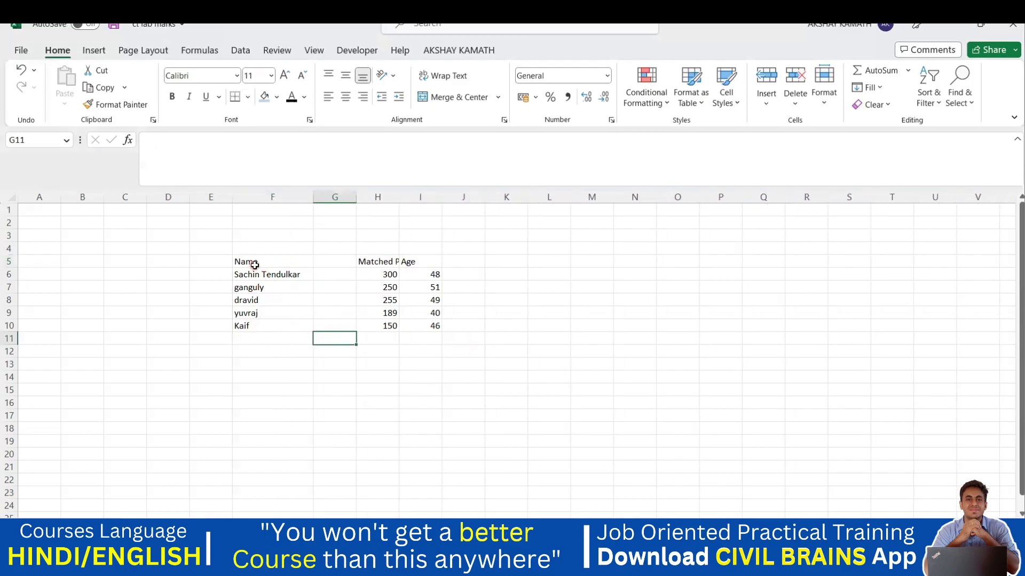
pyautogui.click(253, 198)
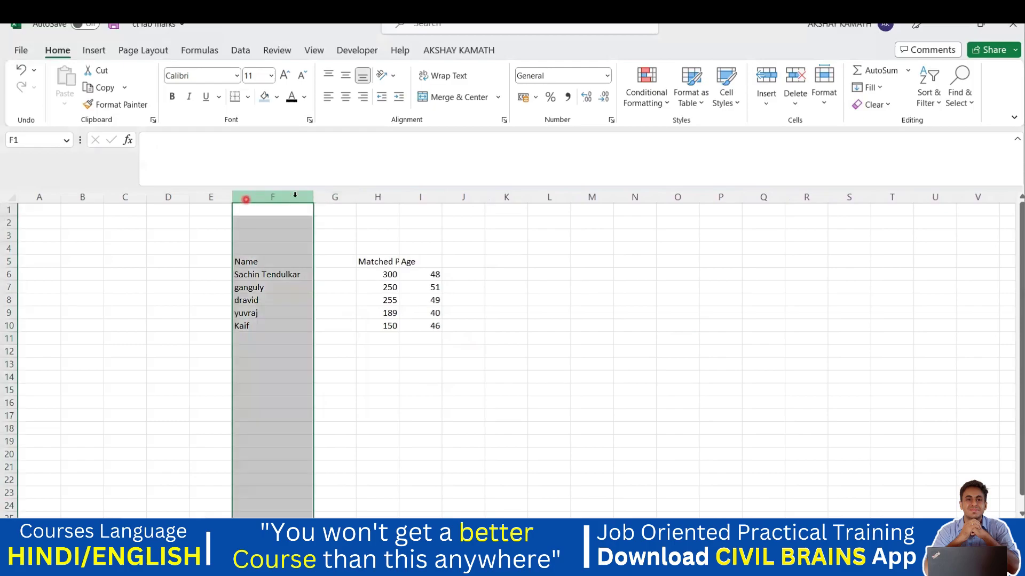
pyautogui.click(343, 337)
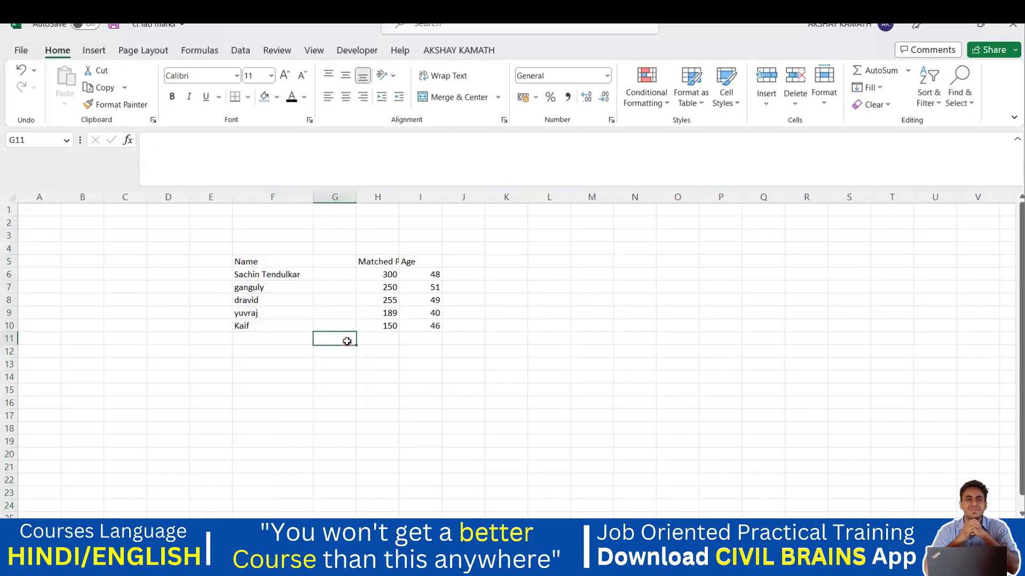
# - Widen column H so that the full heading Matched Played fits, and slightly widen the Age column I
pyautogui.click(368, 261)
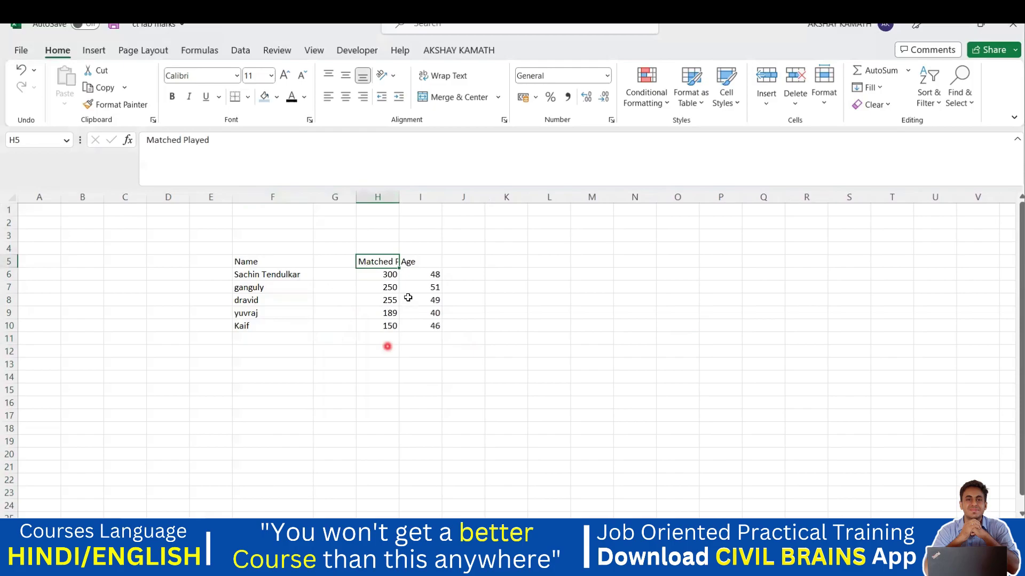
pyautogui.moveTo(238, 155); pyautogui.dragTo(361, 339)
pyautogui.click(213, 151)
pyautogui.click(165, 163)
pyautogui.click(364, 345)
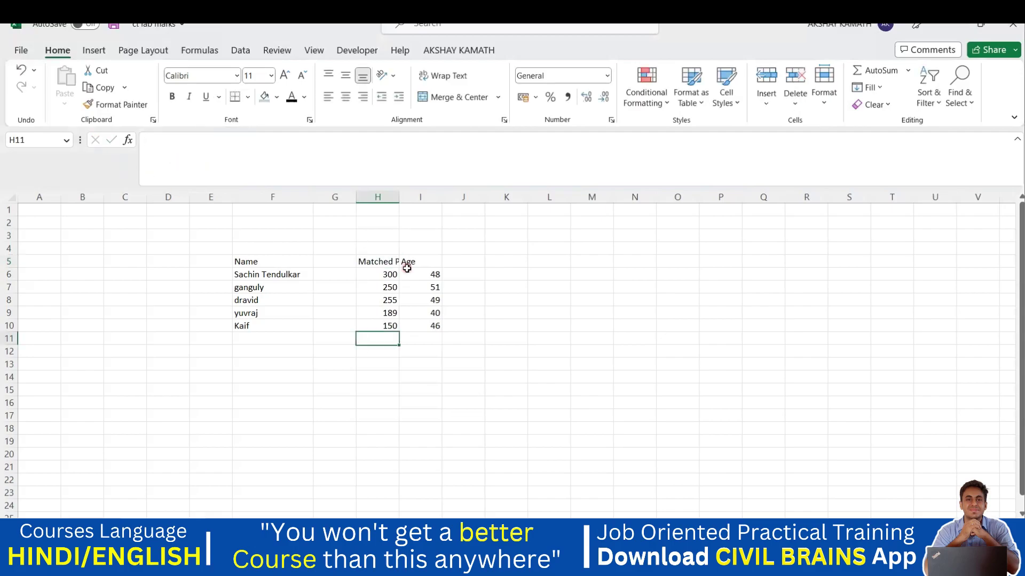
pyautogui.click(384, 197)
pyautogui.moveTo(400, 196); pyautogui.dragTo(447, 199)
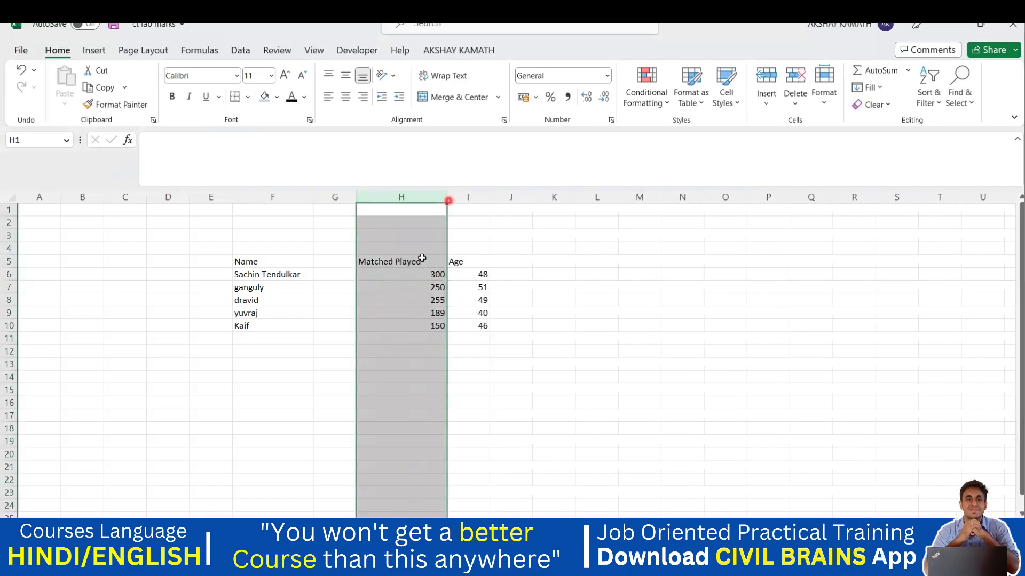
pyautogui.click(406, 323)
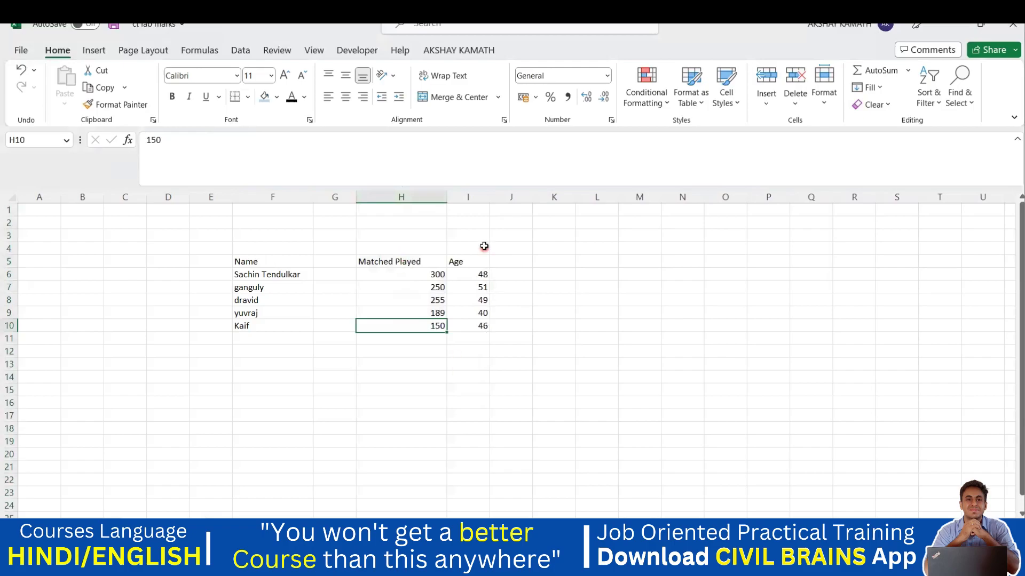
pyautogui.moveTo(487, 198); pyautogui.dragTo(514, 198)
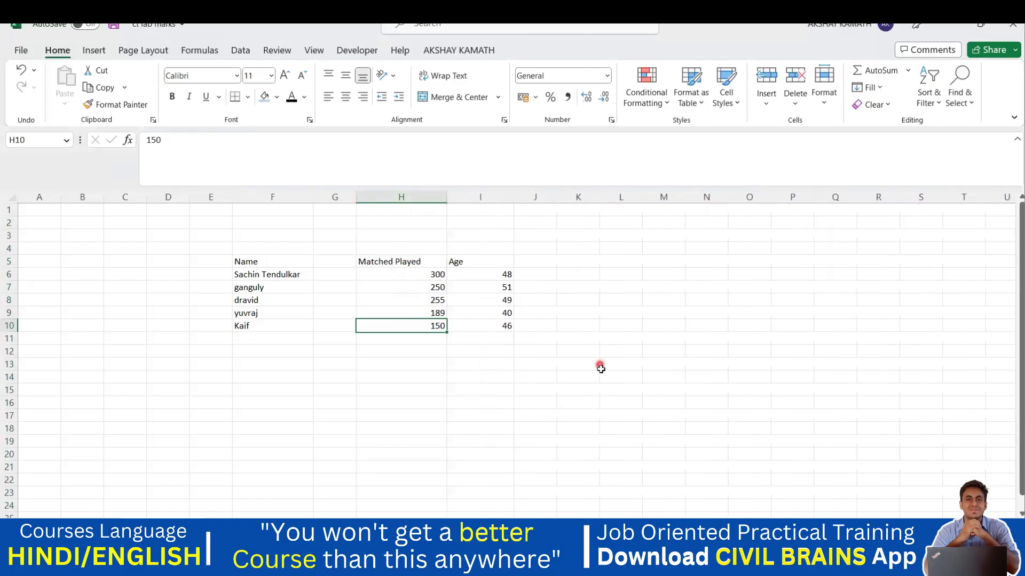
pyautogui.click(601, 368)
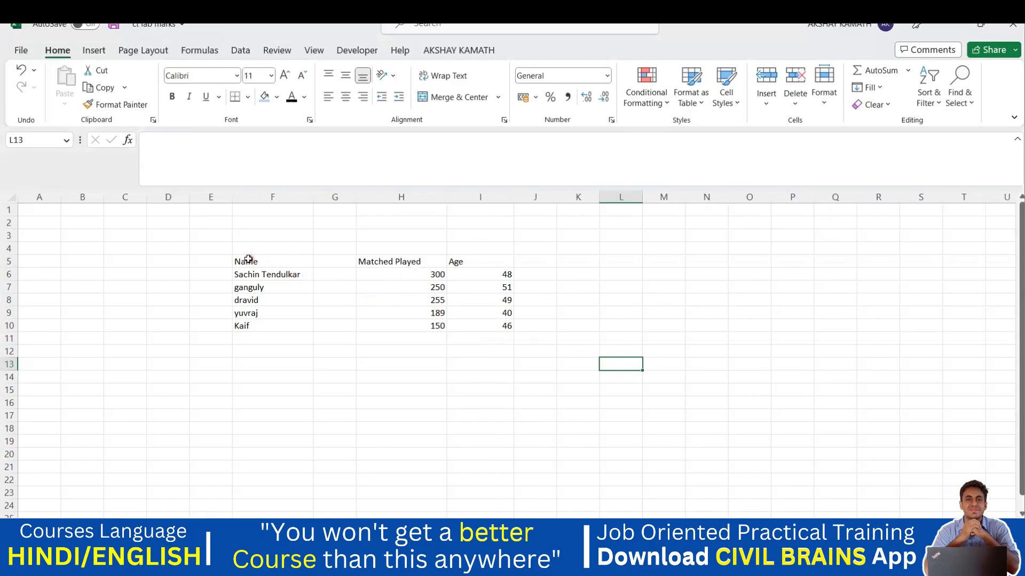
pyautogui.click(275, 263)
pyautogui.moveTo(338, 273); pyautogui.dragTo(507, 325)
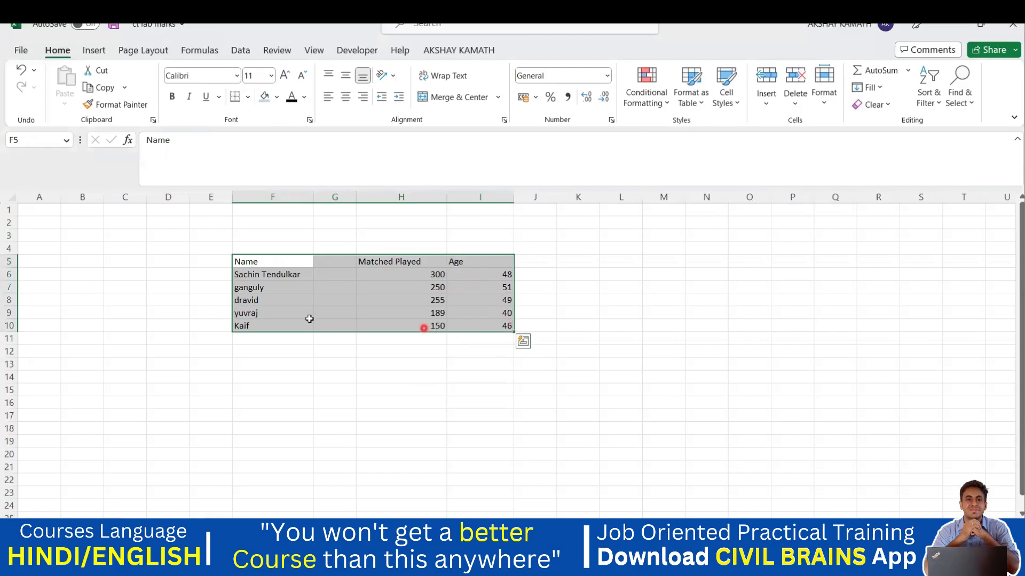
pyautogui.click(249, 98)
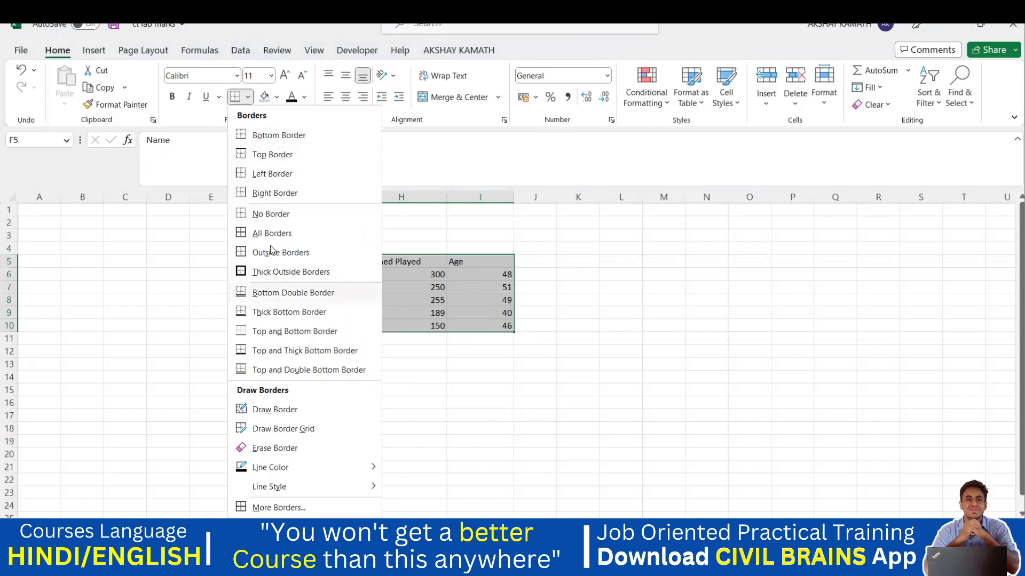
pyautogui.click(513, 246)
pyautogui.click(292, 363)
# - Apply All Borders to the whole cricketer table in F5:I10
pyautogui.moveTo(253, 262); pyautogui.dragTo(507, 325)
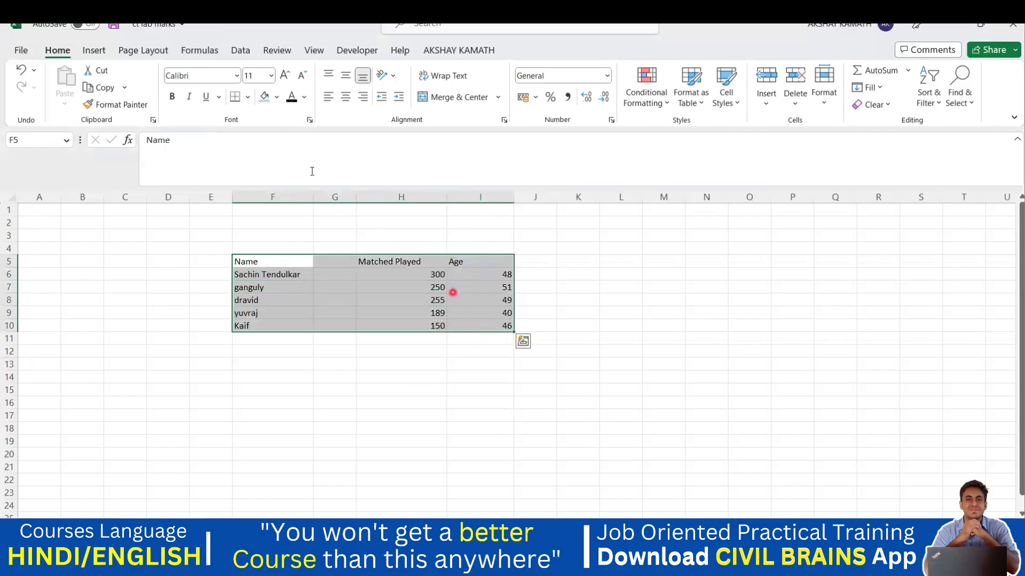
pyautogui.click(247, 97)
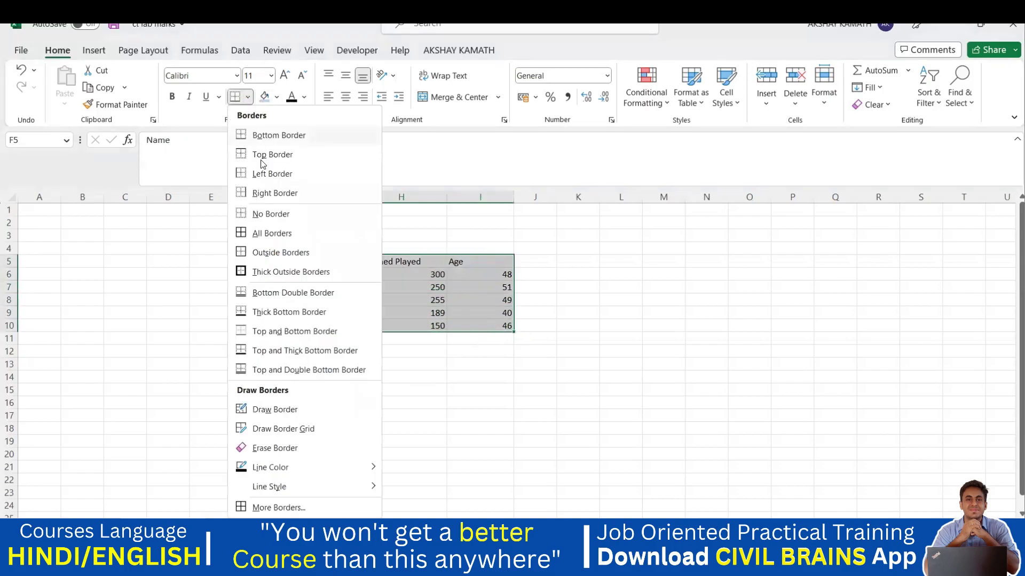
pyautogui.click(286, 236)
pyautogui.click(392, 387)
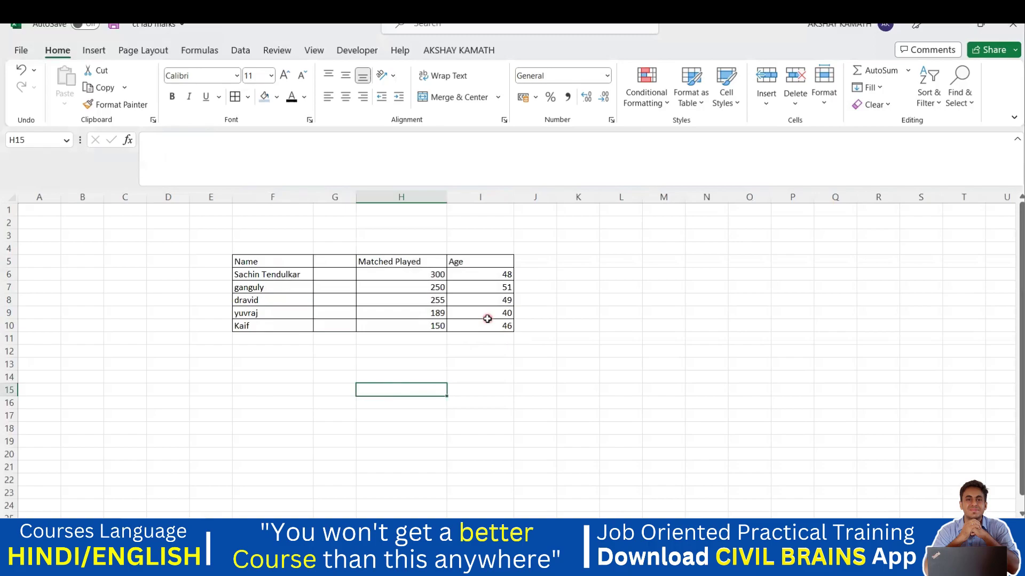
pyautogui.click(269, 261)
pyautogui.click(399, 263)
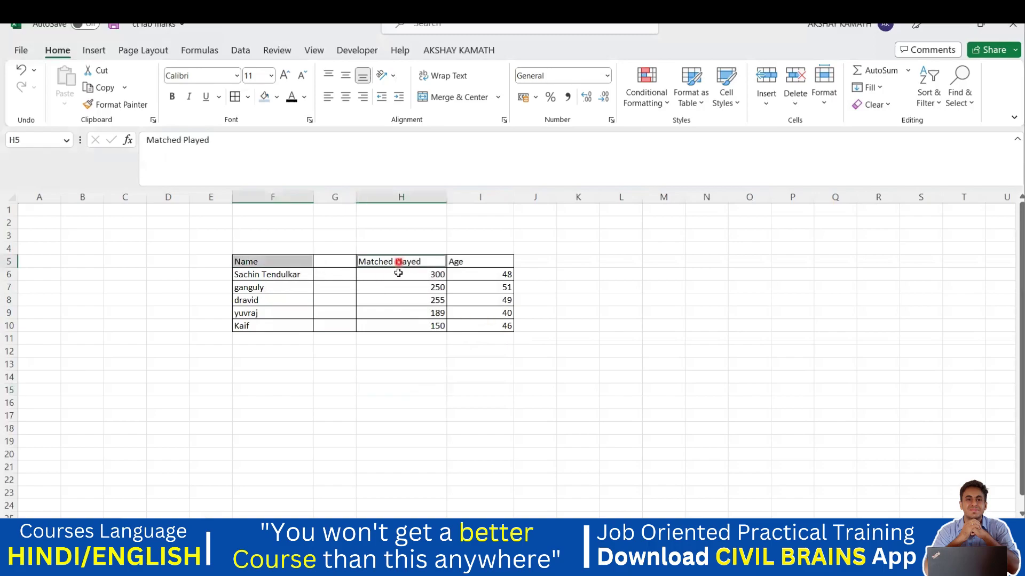
pyautogui.click(487, 262)
pyautogui.click(362, 311)
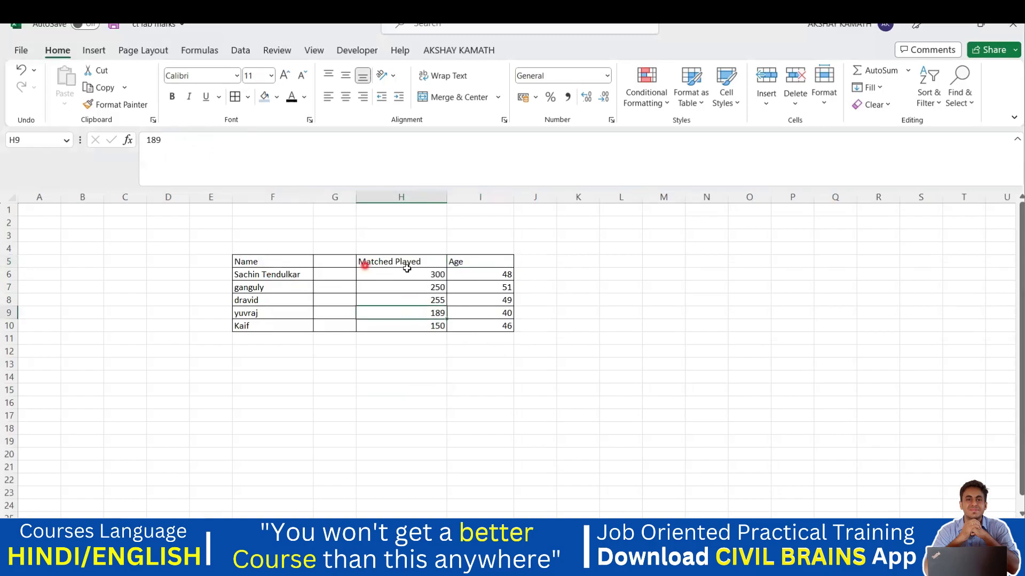
pyautogui.click(342, 391)
pyautogui.moveTo(243, 262); pyautogui.dragTo(428, 258)
pyautogui.click(664, 313)
# - Make the heading row F5:I5 bold and undo that formatting
pyautogui.moveTo(254, 260); pyautogui.dragTo(494, 259)
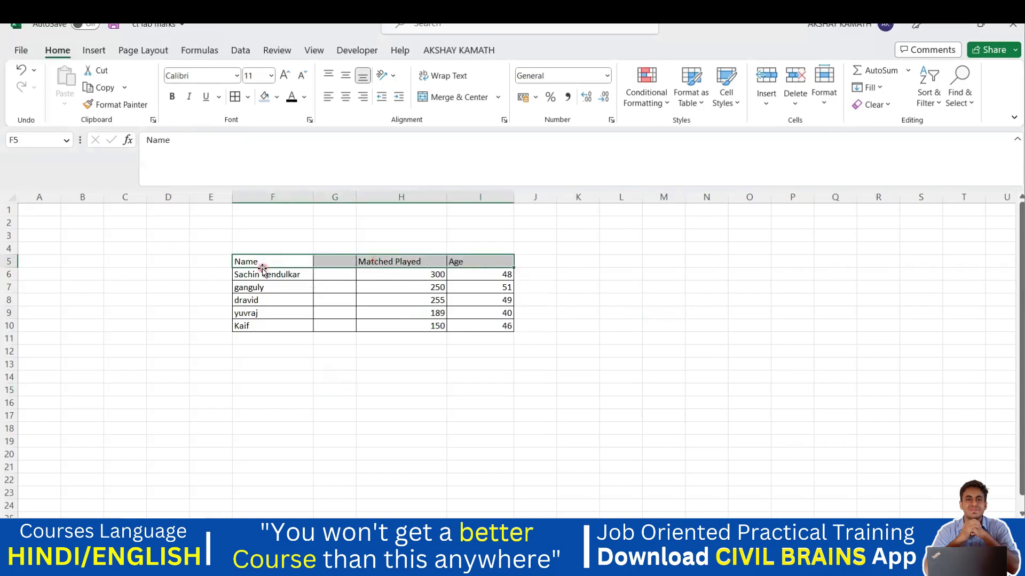
pyautogui.click(175, 97)
pyautogui.click(388, 403)
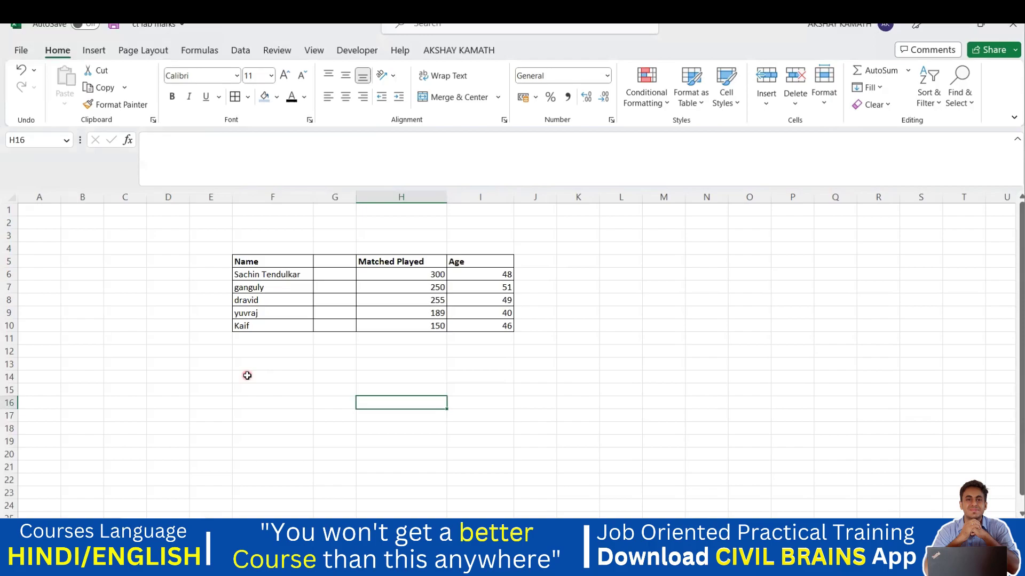
pyautogui.hotkey('ctrl', 'z')
pyautogui.click(325, 428)
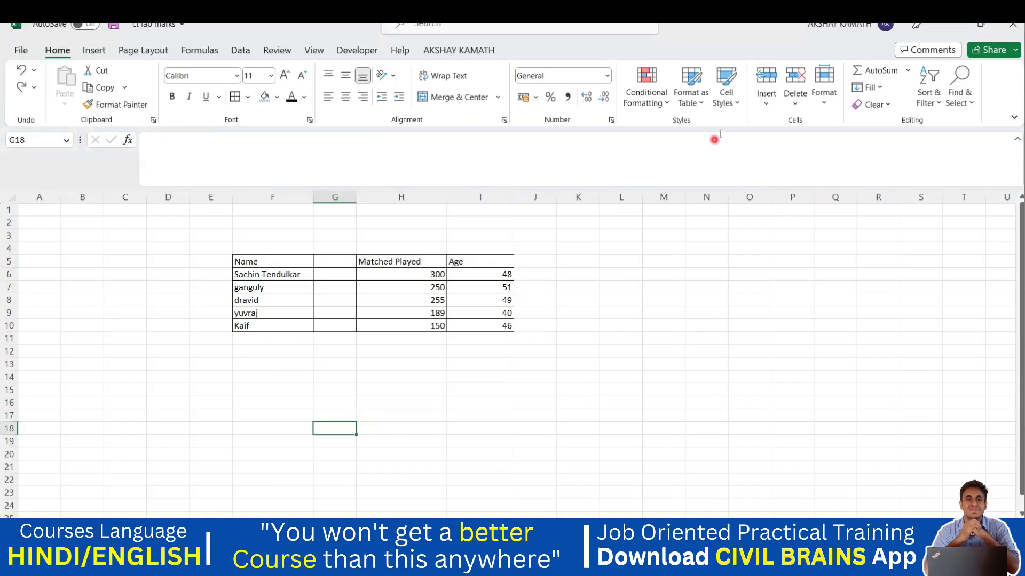
# - Write the on-screen note "ctrl z =redo" beside the table and clear it again
pyautogui.click(617, 301)
pyautogui.write('ctrl z =redo')
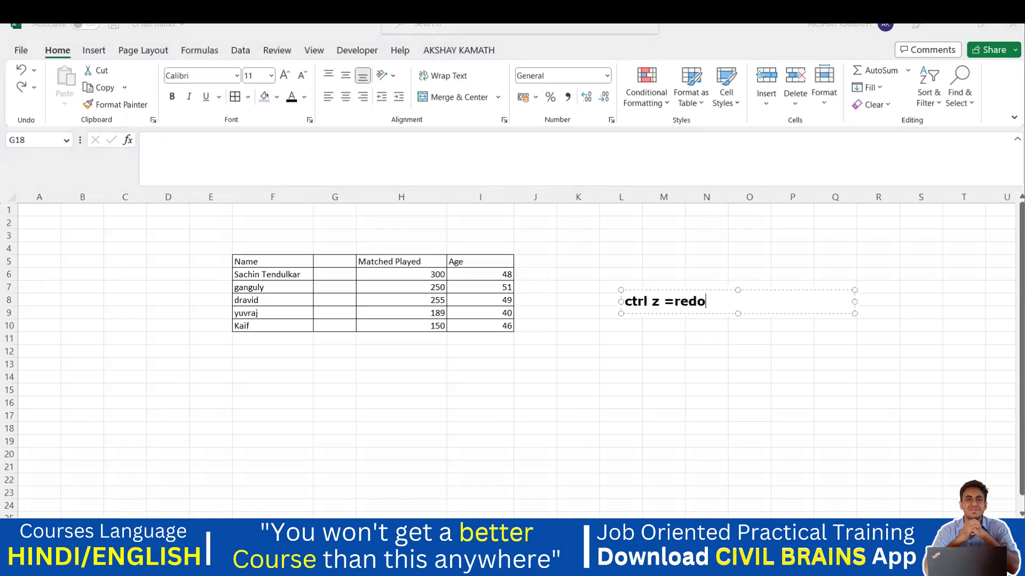
pyautogui.click(855, 452)
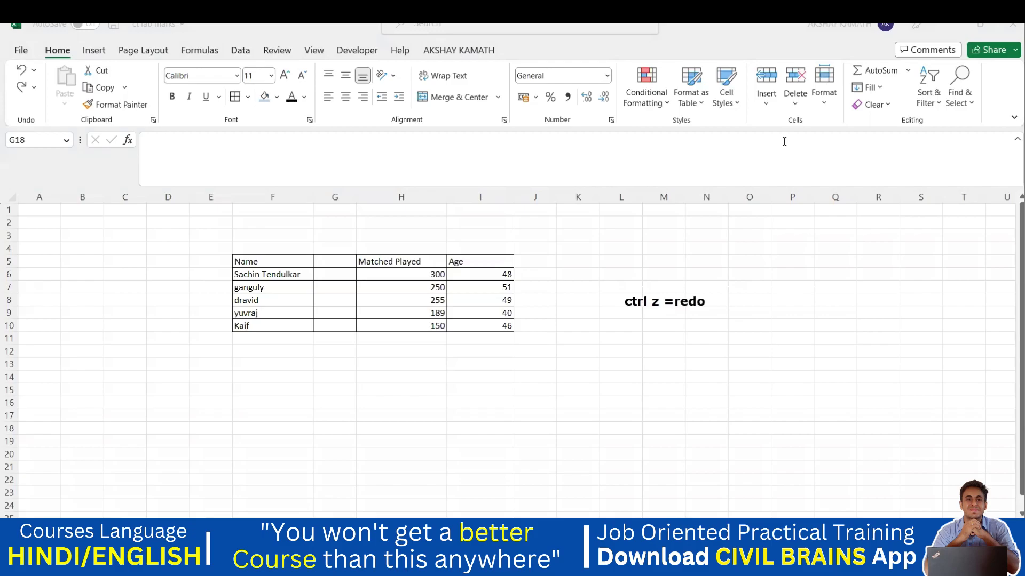
pyautogui.press('Escape')
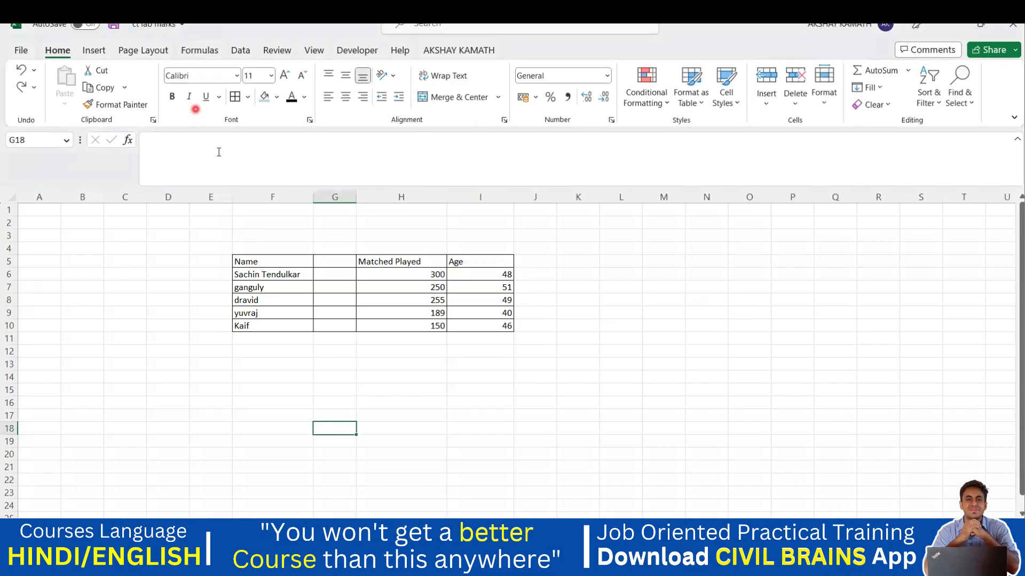
# - Bold the headings in F5:I5 once more and undo the change
pyautogui.moveTo(265, 264); pyautogui.dragTo(490, 261)
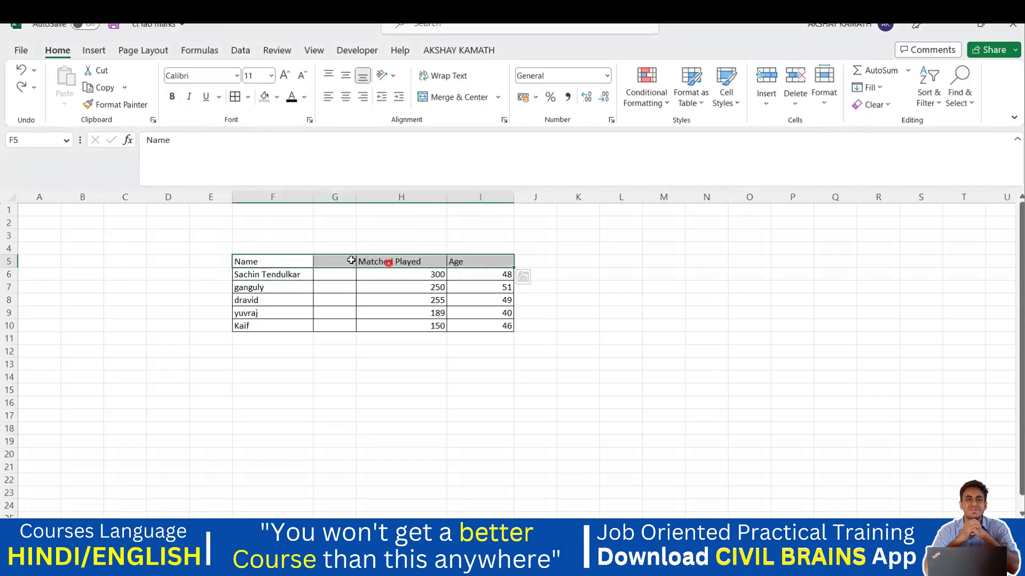
pyautogui.hotkey('ctrl', 'b')
pyautogui.click(402, 377)
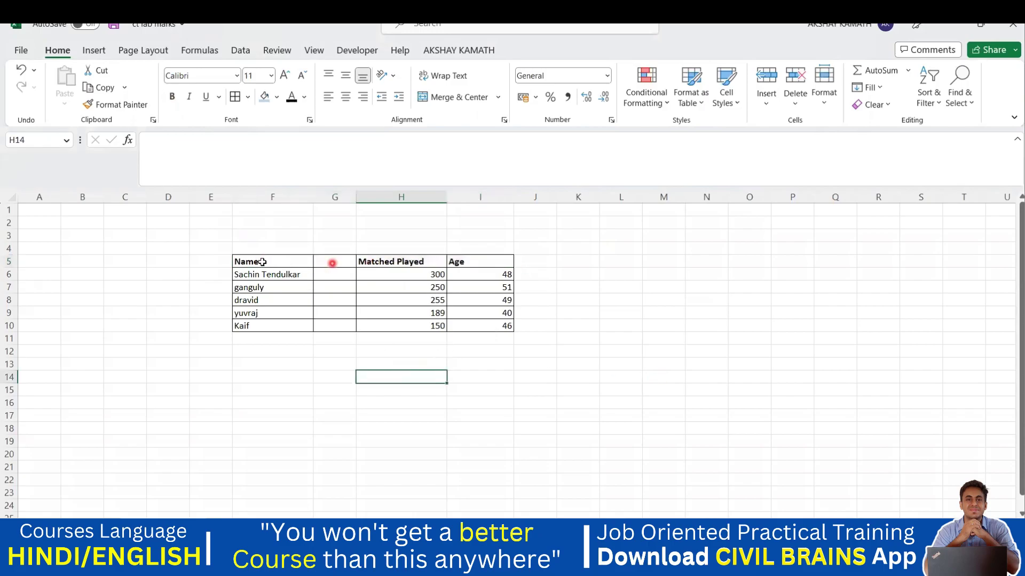
pyautogui.moveTo(278, 262); pyautogui.dragTo(508, 259)
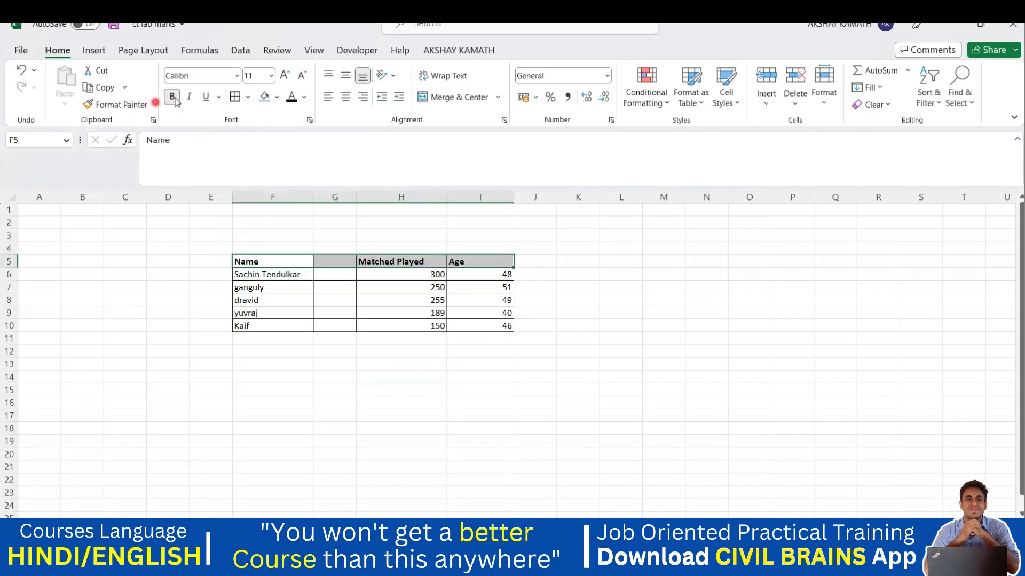
pyautogui.click(657, 376)
pyautogui.hotkey('ctrl', 'z')
# - Apply bold formatting to the Name, Matched Played and Age headings in F5:I5
pyautogui.moveTo(254, 261); pyautogui.dragTo(487, 256)
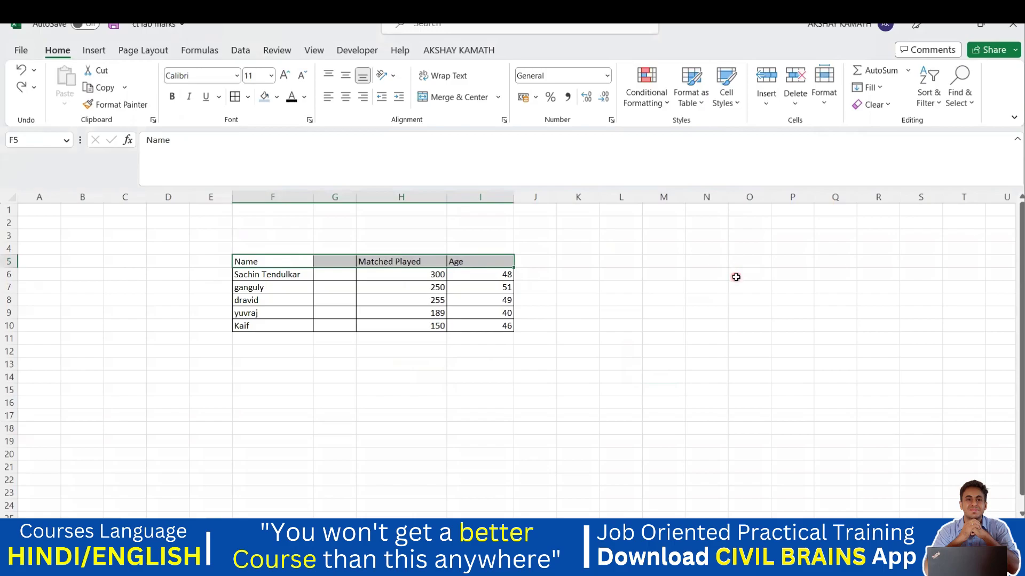
pyautogui.hotkey('ctrl', 'b')
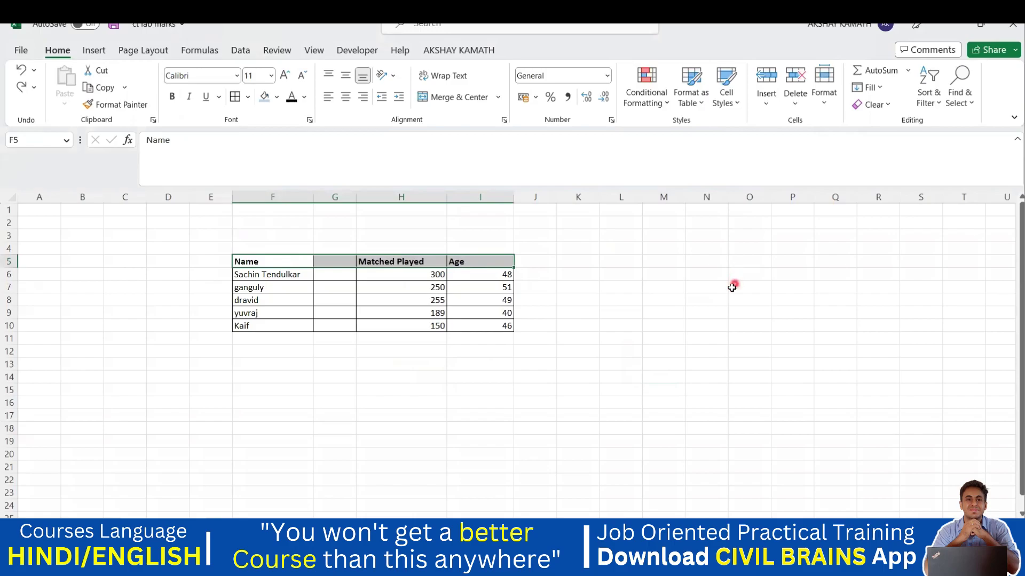
pyautogui.click(689, 325)
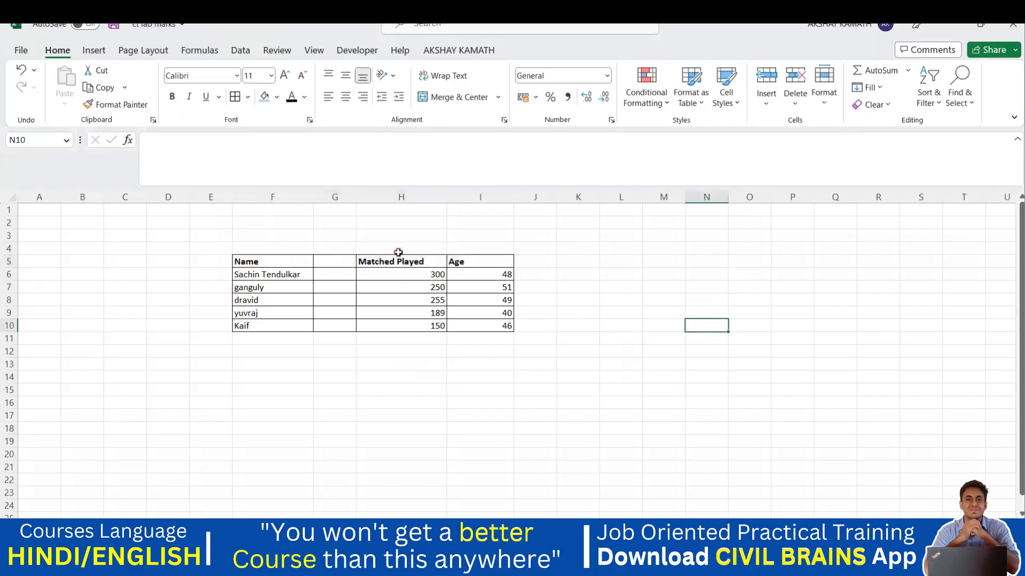
pyautogui.click(249, 262)
pyautogui.click(394, 262)
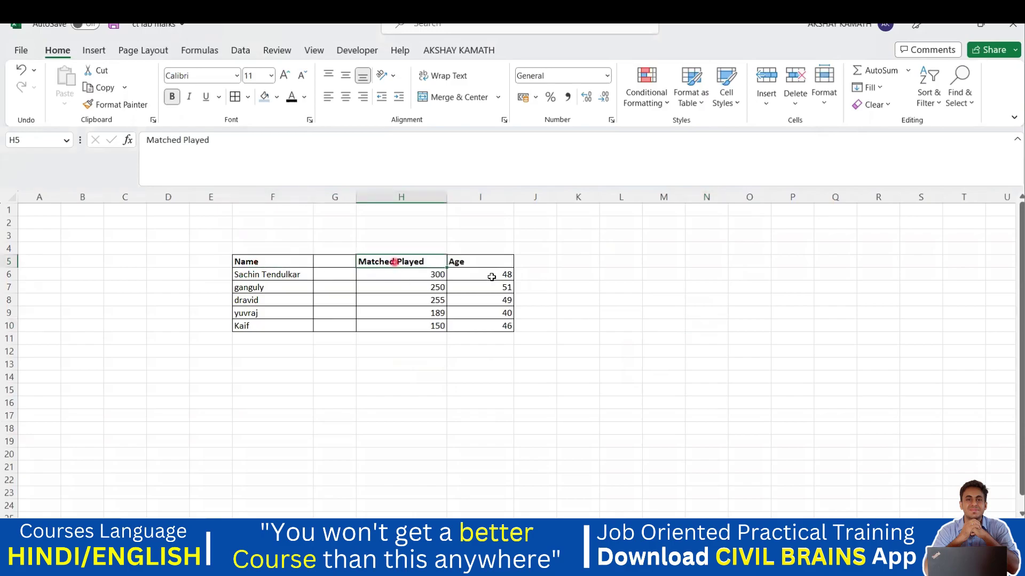
pyautogui.click(490, 262)
pyautogui.click(636, 366)
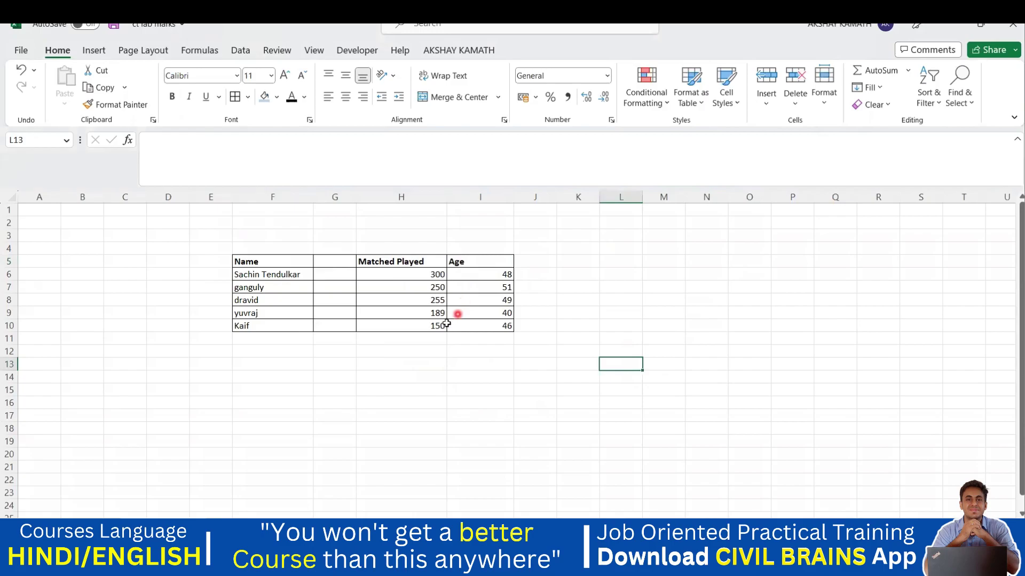
pyautogui.moveTo(329, 265); pyautogui.dragTo(341, 324)
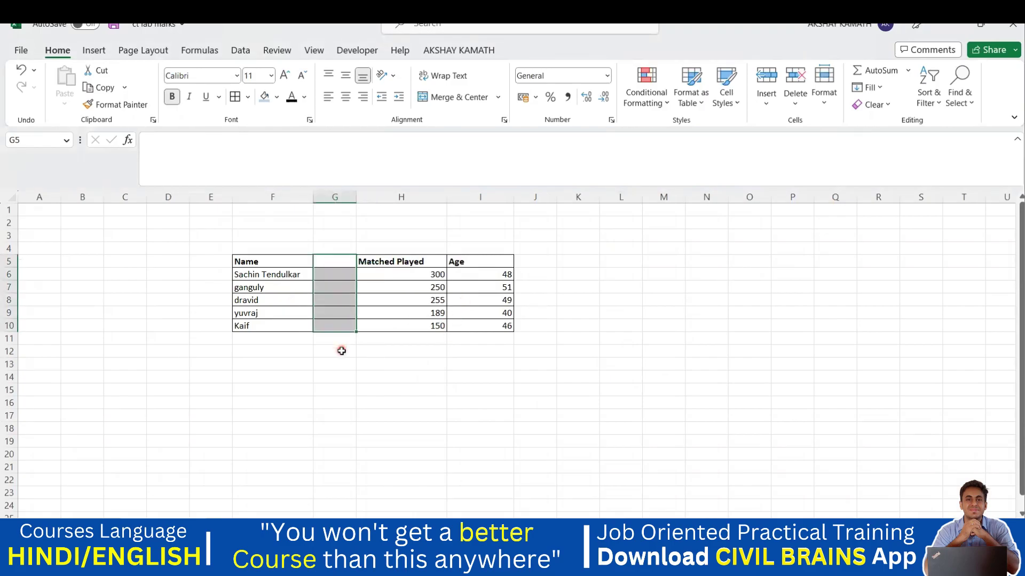
pyautogui.click(341, 351)
pyautogui.moveTo(341, 261); pyautogui.dragTo(341, 326)
pyautogui.hotkey('ctrl', 'b')
pyautogui.click(341, 363)
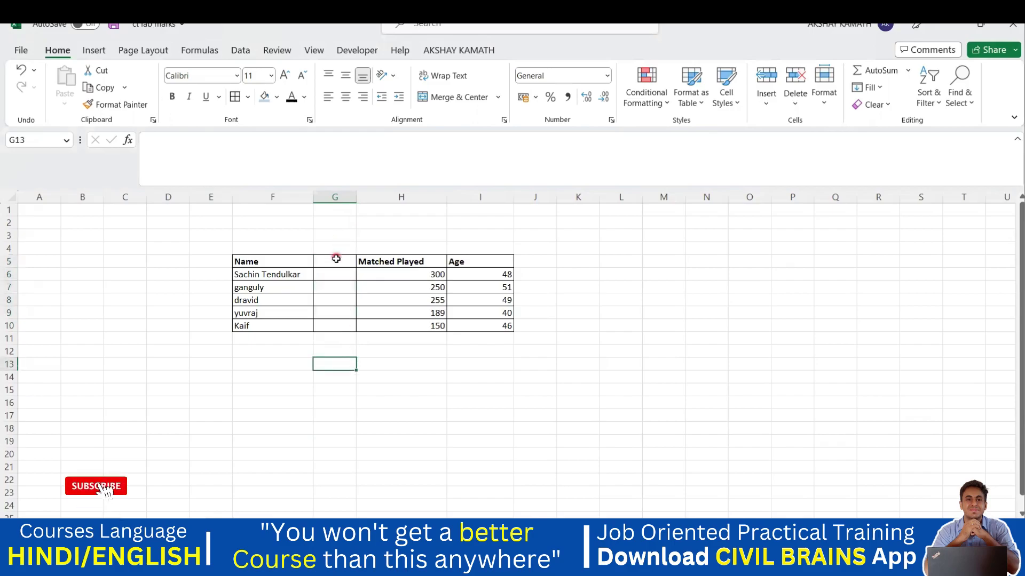
pyautogui.click(336, 197)
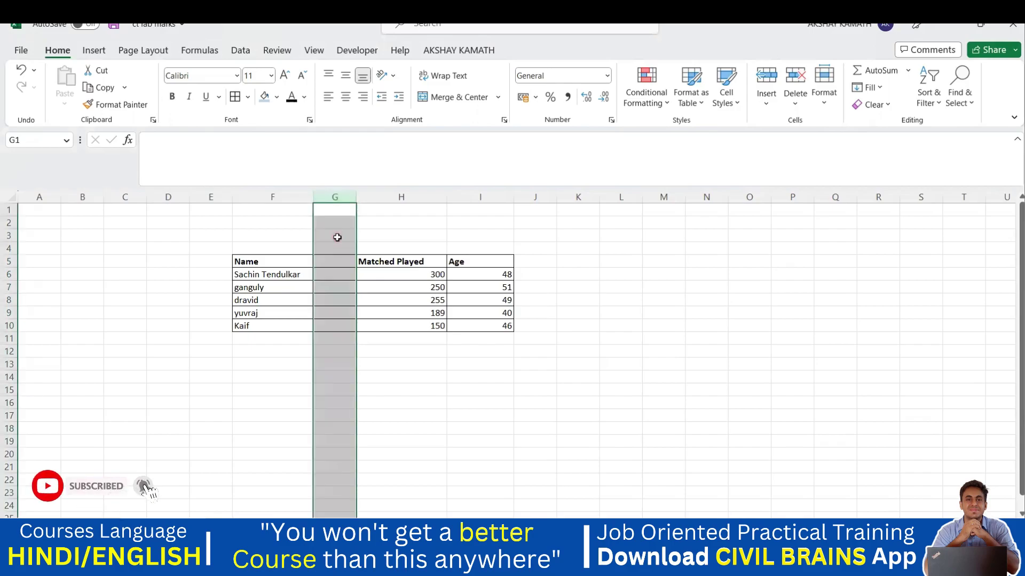
pyautogui.click(339, 196)
pyautogui.rightClick(339, 199)
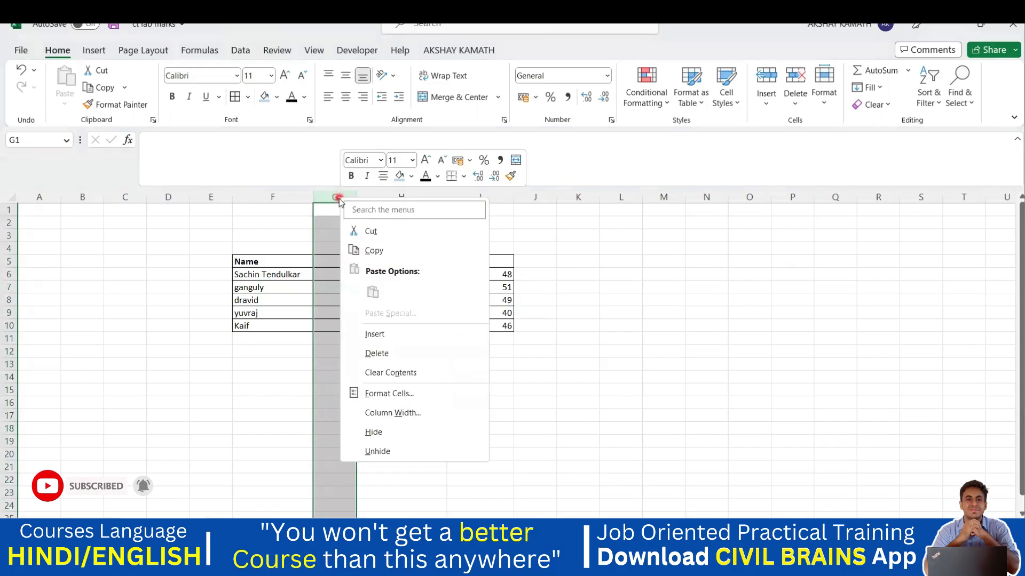
pyautogui.click(729, 403)
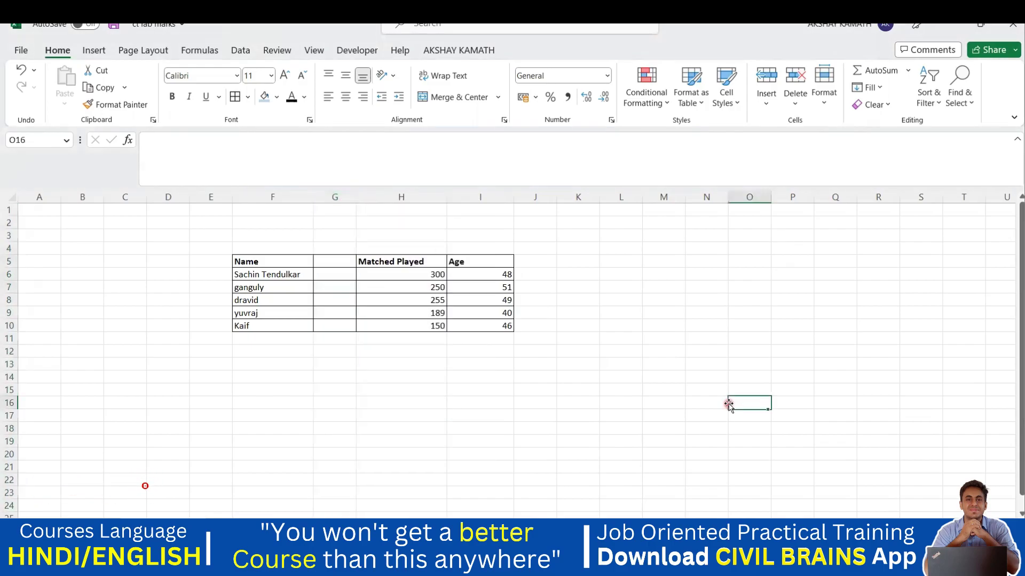
# - Delete the empty column G between the Name and Matched Played columns
pyautogui.click(335, 199)
pyautogui.click(335, 198)
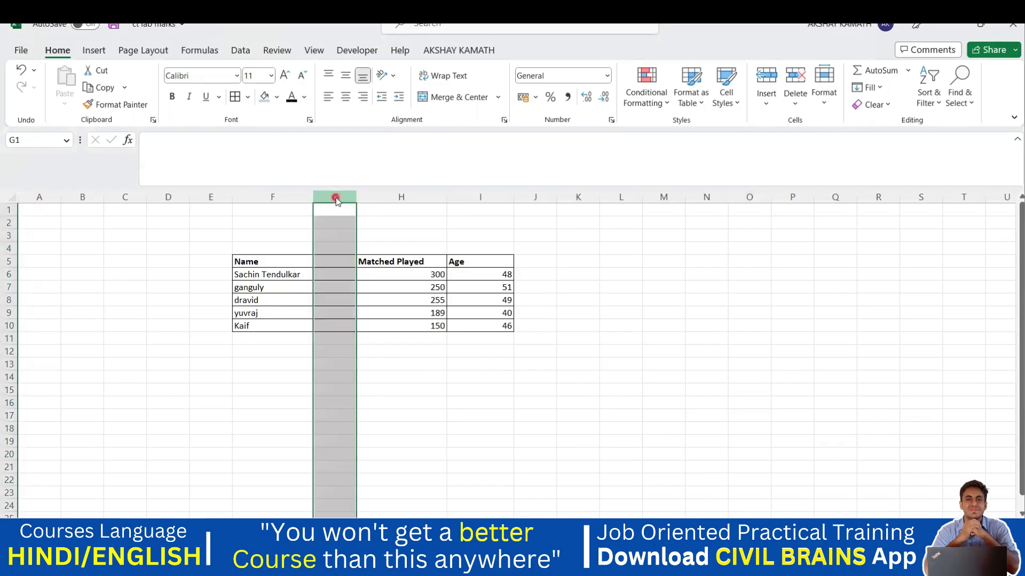
pyautogui.rightClick(336, 199)
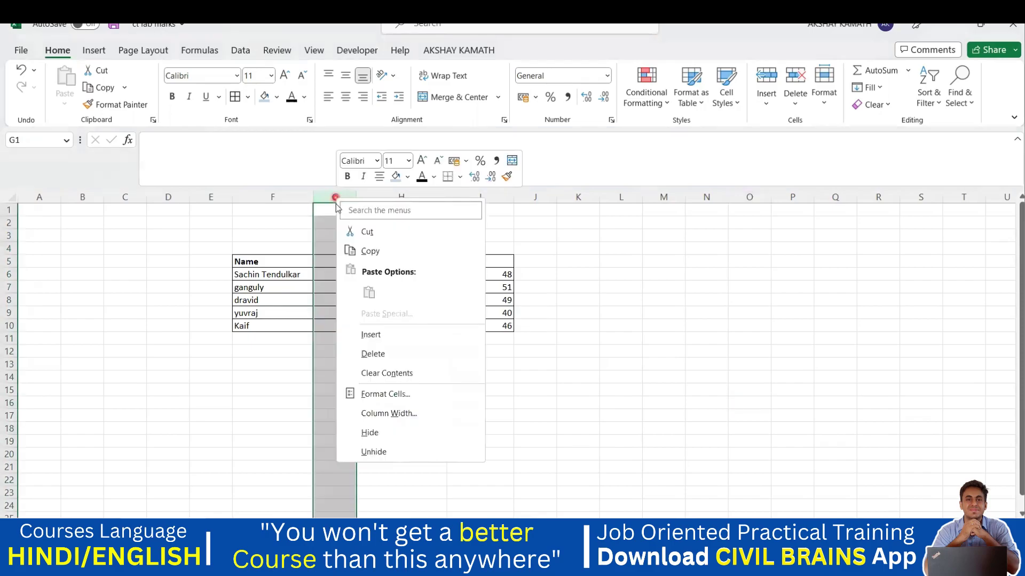
pyautogui.click(389, 354)
pyautogui.click(486, 400)
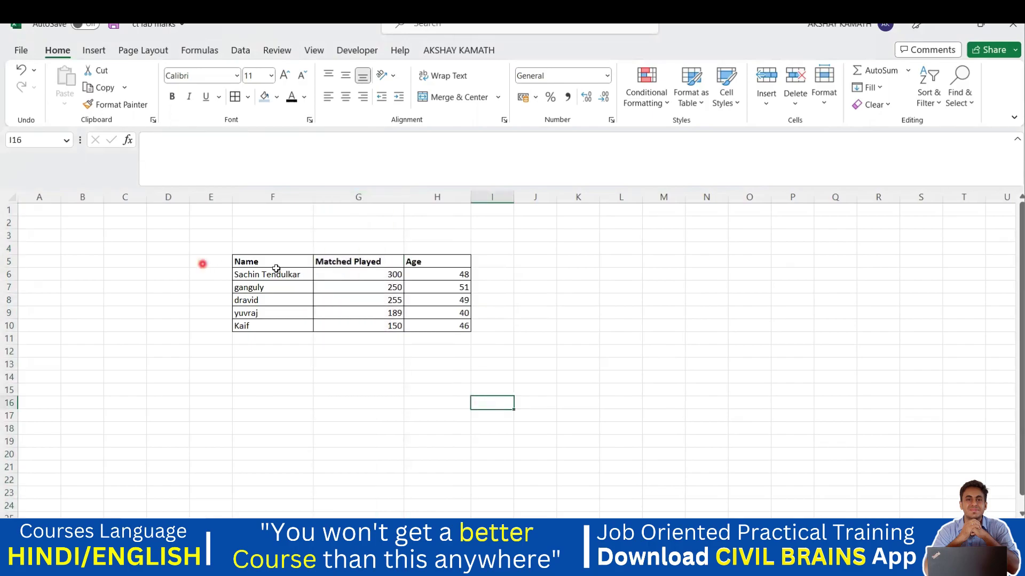
# - Correct the Matched Played heading in G5 to "Matches Played"
pyautogui.doubleClick(354, 263)
pyautogui.press('BackSpace')
pyautogui.write('s')
pyautogui.click(435, 363)
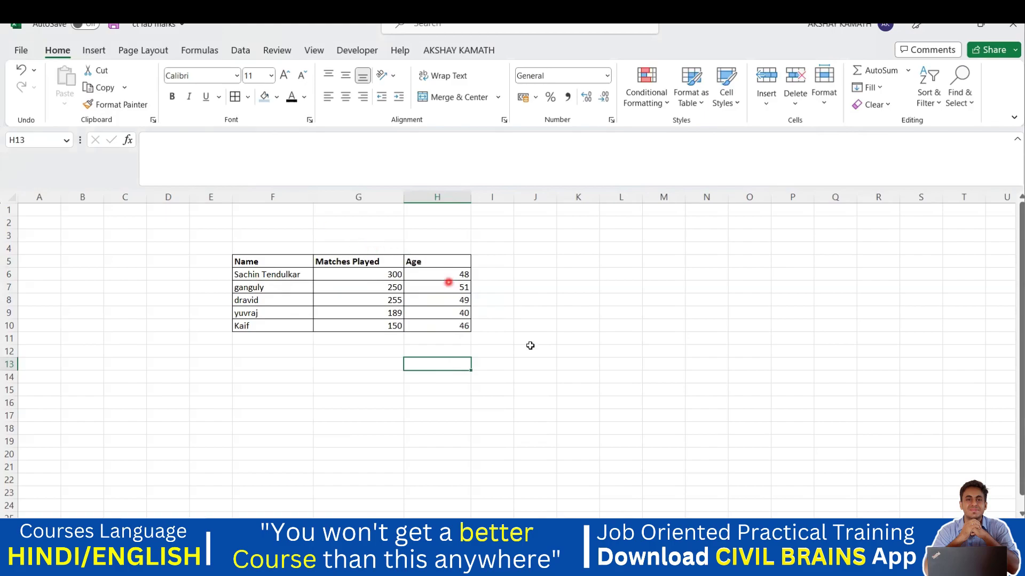
pyautogui.click(596, 376)
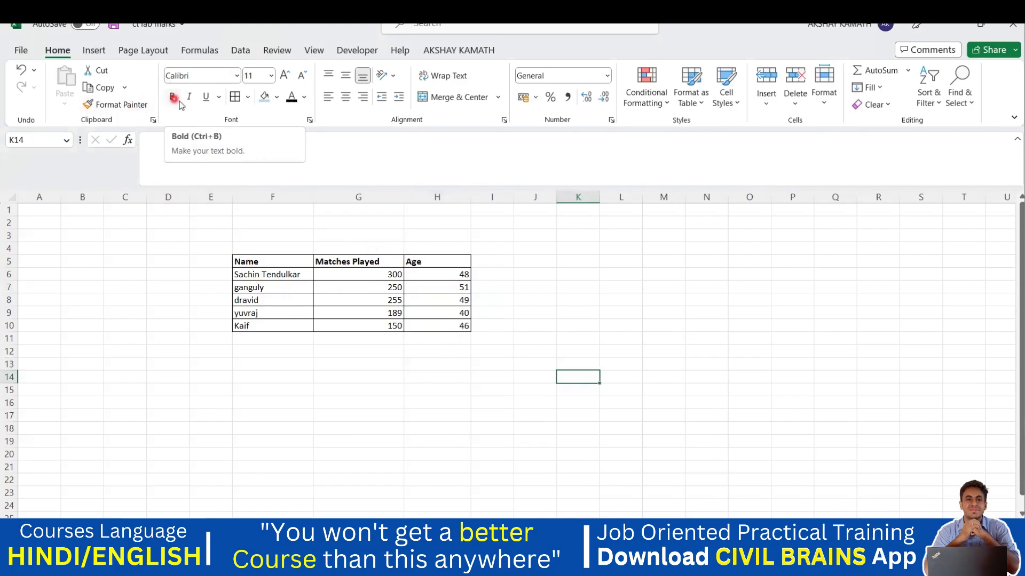
pyautogui.click(359, 391)
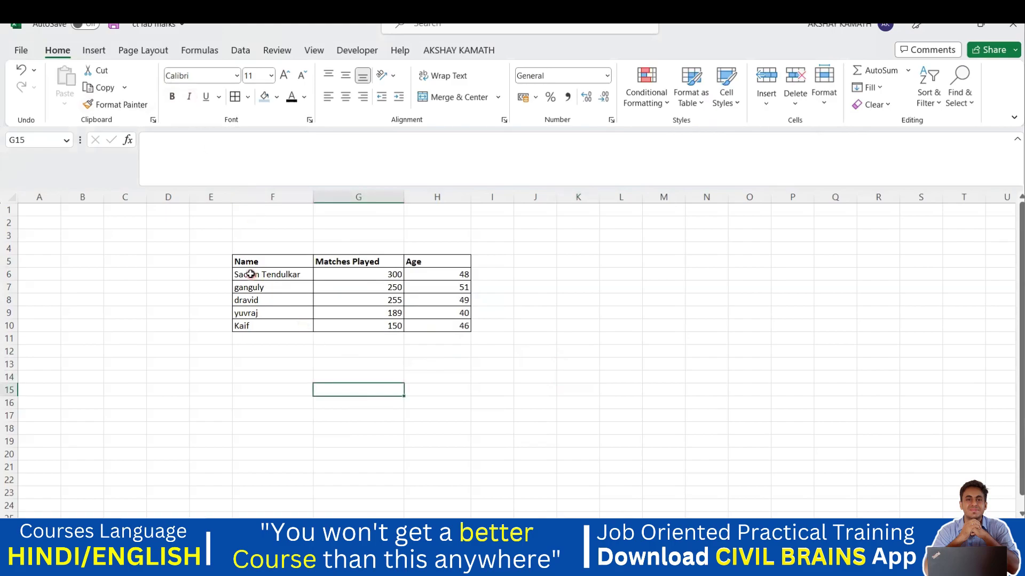
# - Italicize the player names in F6:F10 and undo that formatting
pyautogui.moveTo(263, 274); pyautogui.dragTo(266, 325)
pyautogui.click(256, 365)
pyautogui.moveTo(260, 276); pyautogui.dragTo(262, 324)
pyautogui.click(225, 149)
pyautogui.click(189, 100)
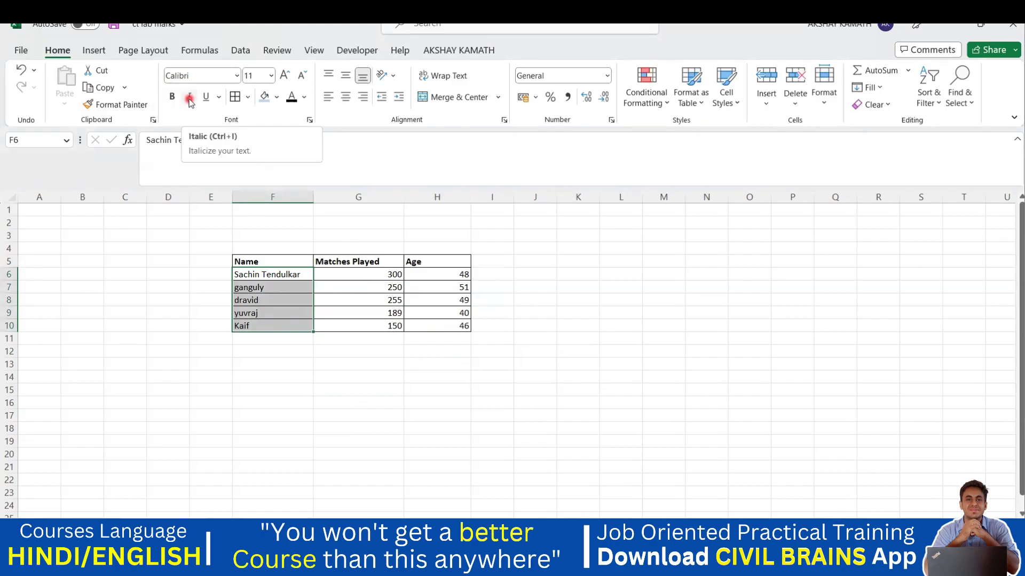
pyautogui.click(190, 97)
pyautogui.click(267, 363)
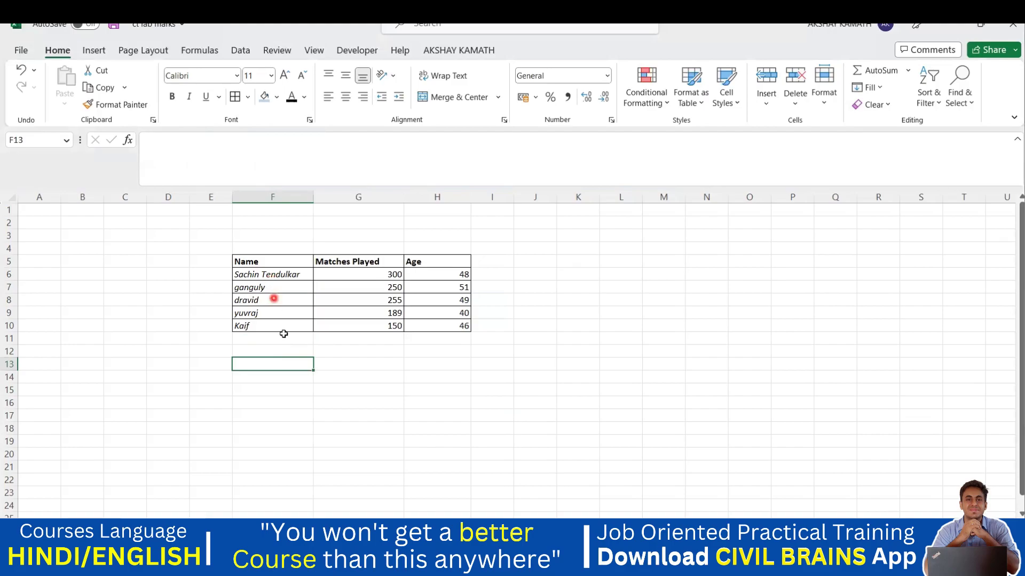
pyautogui.hotkey('ctrl', 'z')
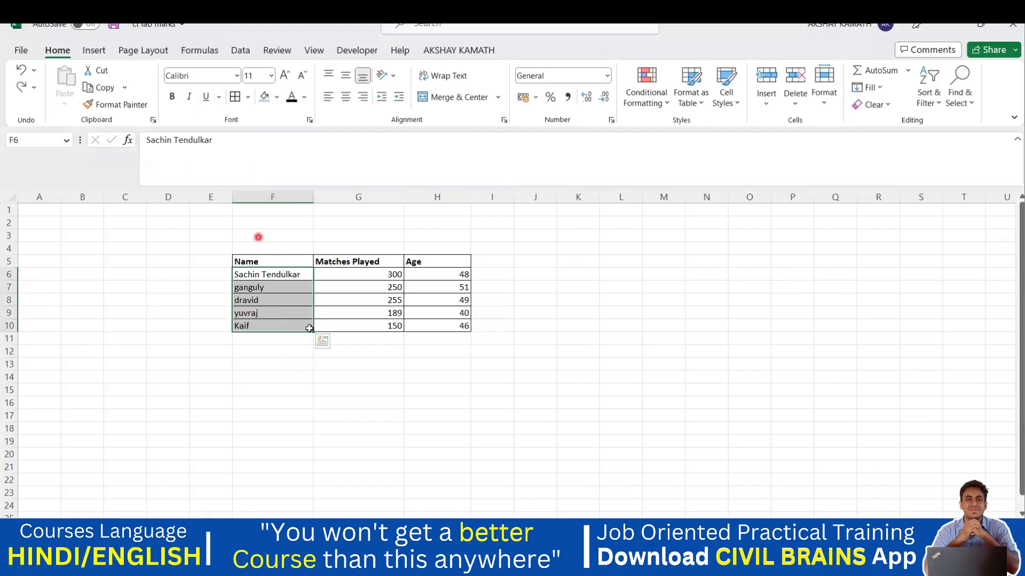
pyautogui.hotkey('ctrl', 'z')
# - Apply italic formatting to the player names below the Name heading in column F
pyautogui.moveTo(278, 275); pyautogui.dragTo(278, 376)
pyautogui.hotkey('ctrl', 'i')
pyautogui.click(276, 415)
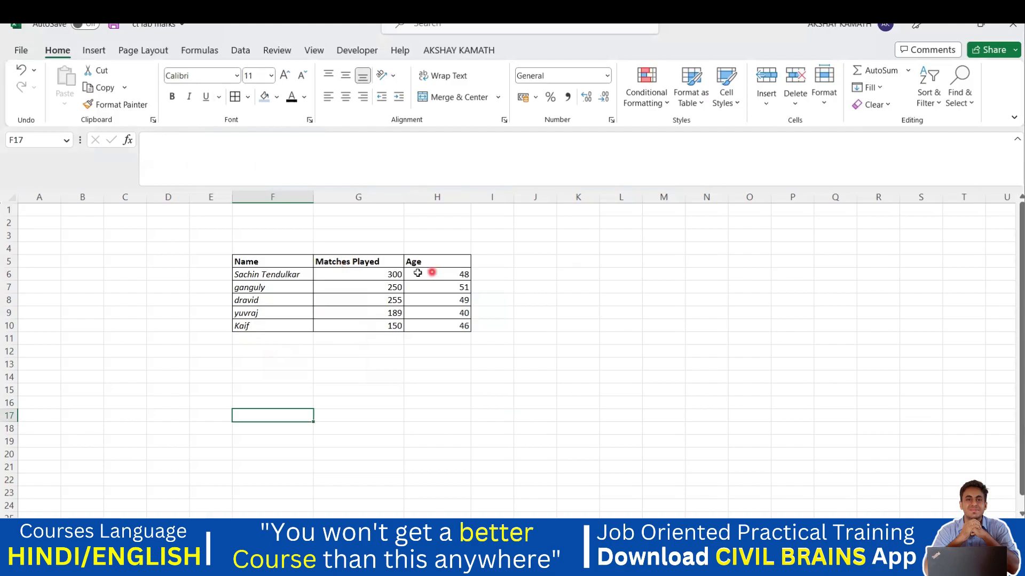
# - Underline the age values in H6:H10 and undo the underline
pyautogui.moveTo(447, 273); pyautogui.dragTo(447, 323)
pyautogui.click(526, 321)
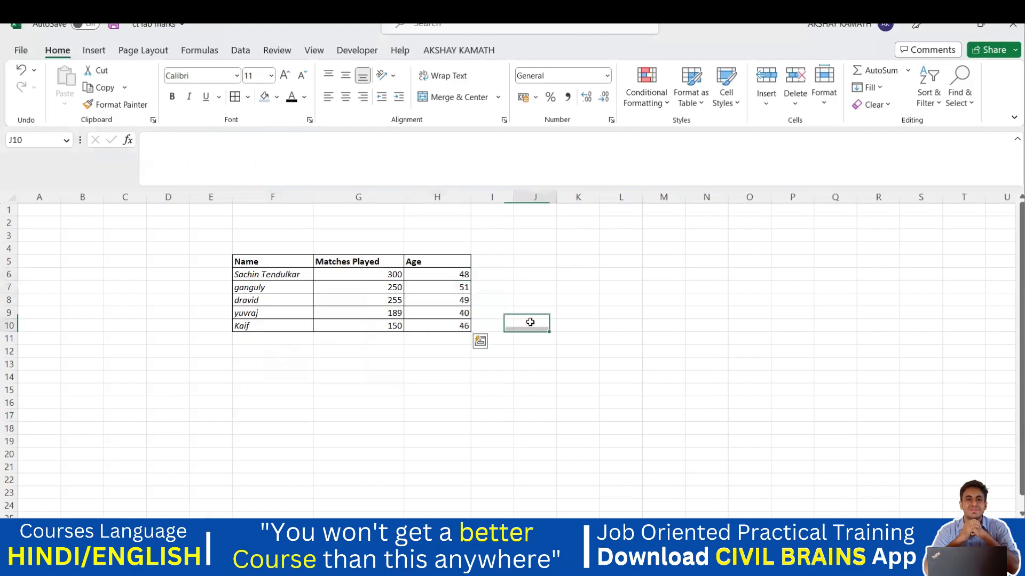
pyautogui.moveTo(454, 274); pyautogui.dragTo(454, 325)
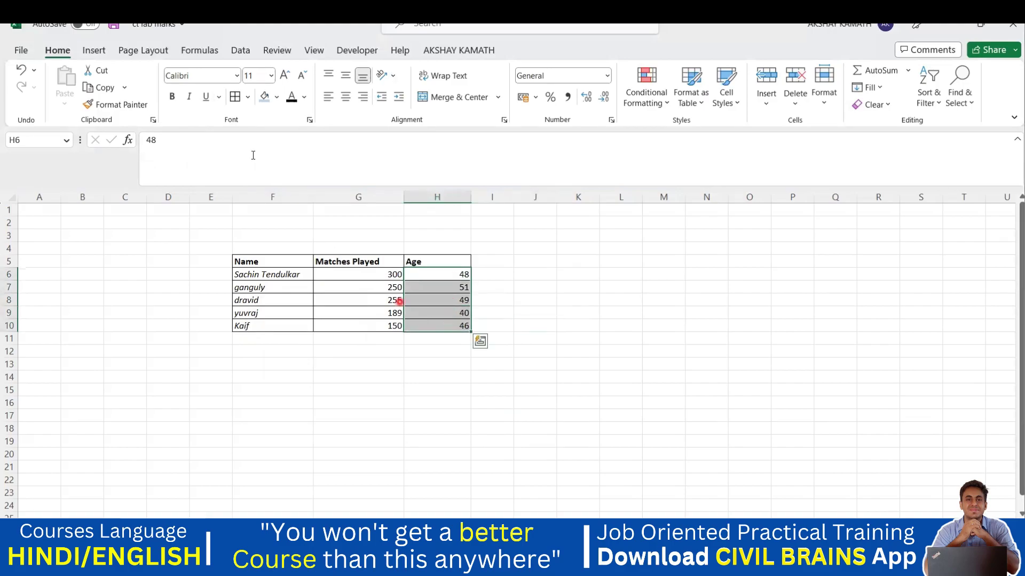
pyautogui.click(206, 99)
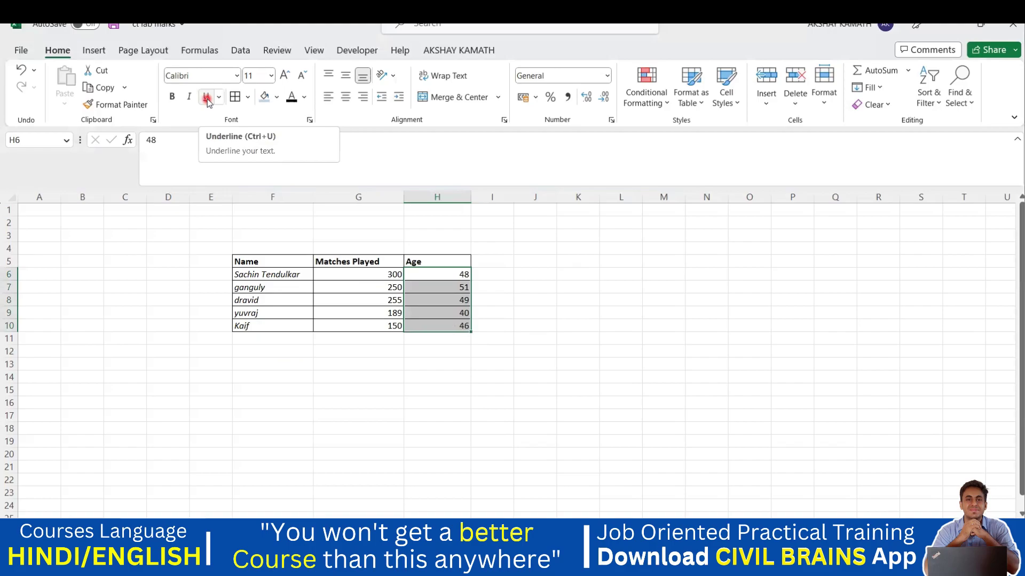
pyautogui.click(570, 336)
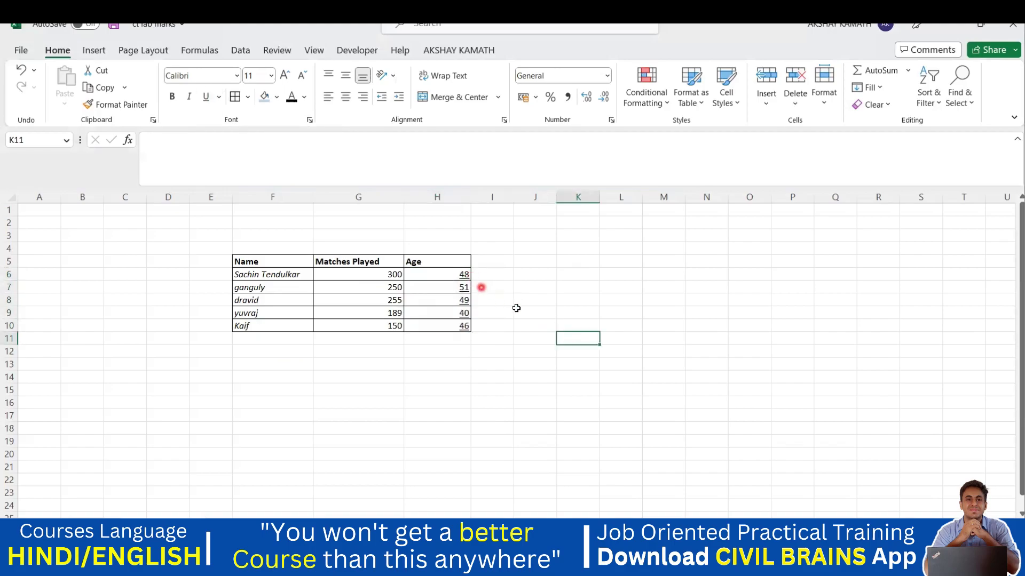
pyautogui.hotkey('ctrl', 'z')
# - Apply underline formatting to the values in the Age column, H6:H10
pyautogui.moveTo(465, 275); pyautogui.dragTo(462, 327)
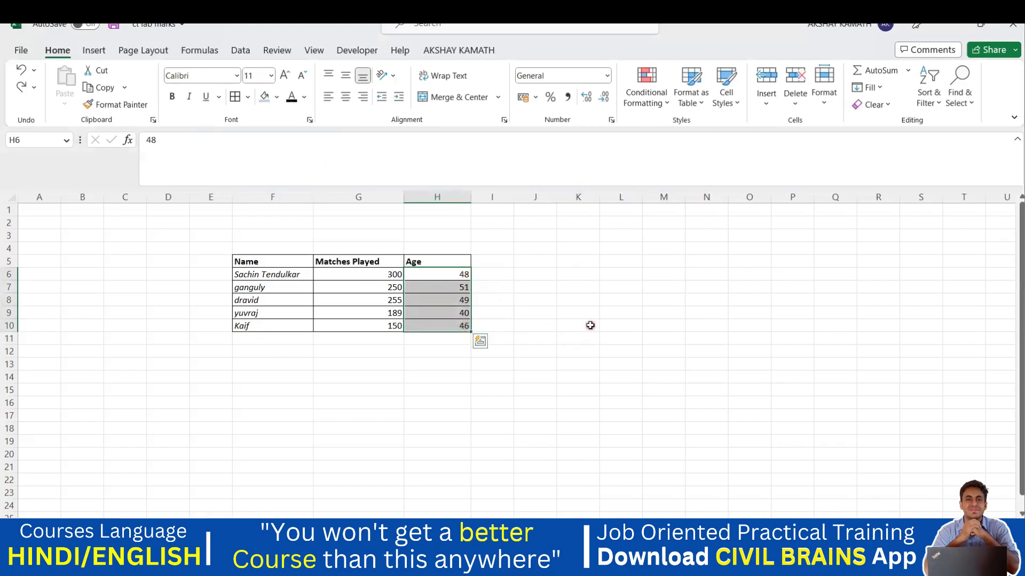
pyautogui.hotkey('ctrl', 'u')
pyautogui.click(590, 326)
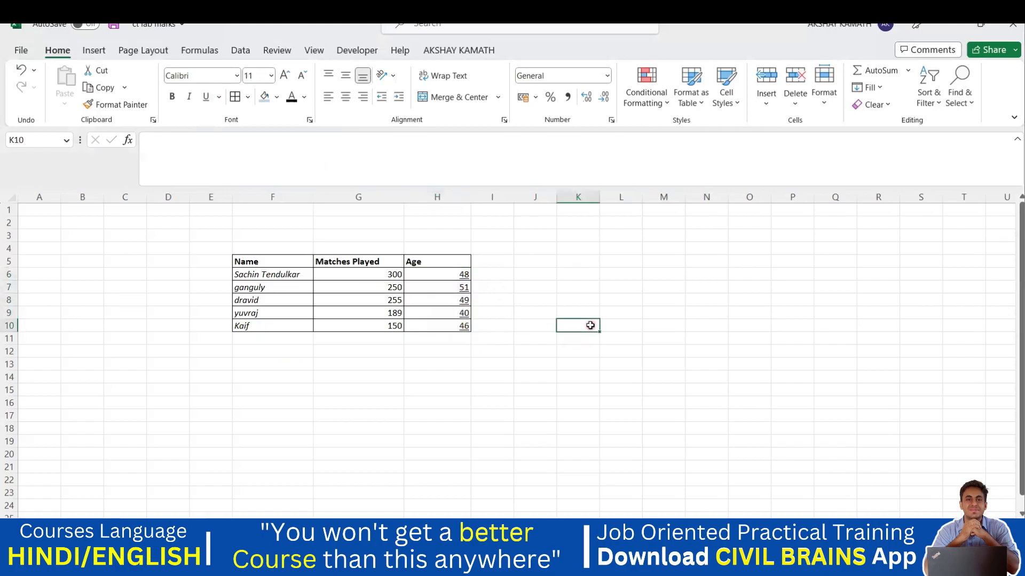
# - Underline the italic player names in F6:F10
pyautogui.click(275, 274)
pyautogui.moveTo(273, 286); pyautogui.dragTo(272, 327)
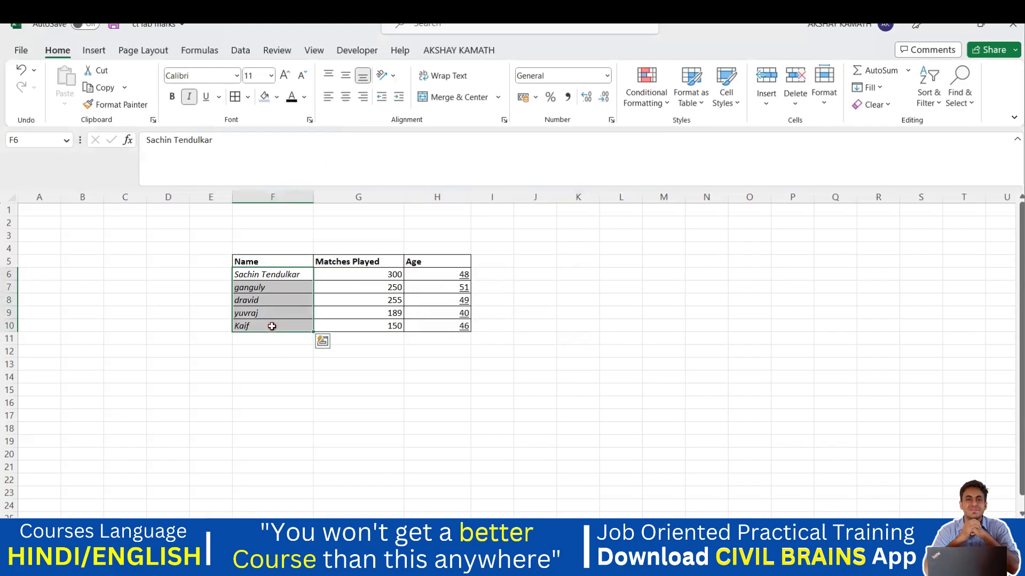
pyautogui.hotkey('ctrl', 'u')
pyautogui.click(276, 399)
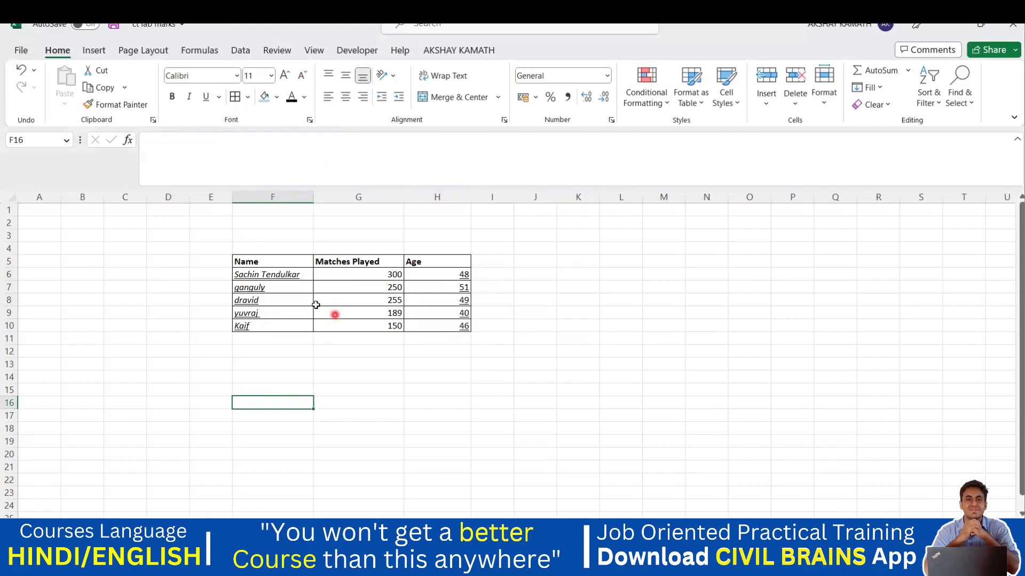
pyautogui.click(522, 420)
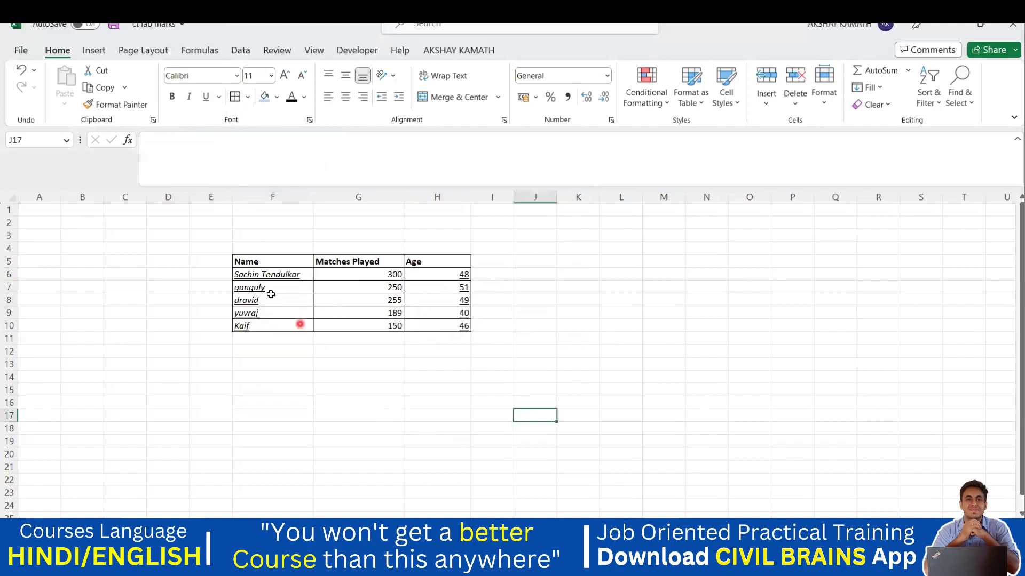
pyautogui.click(238, 77)
pyautogui.click(238, 77)
pyautogui.click(392, 380)
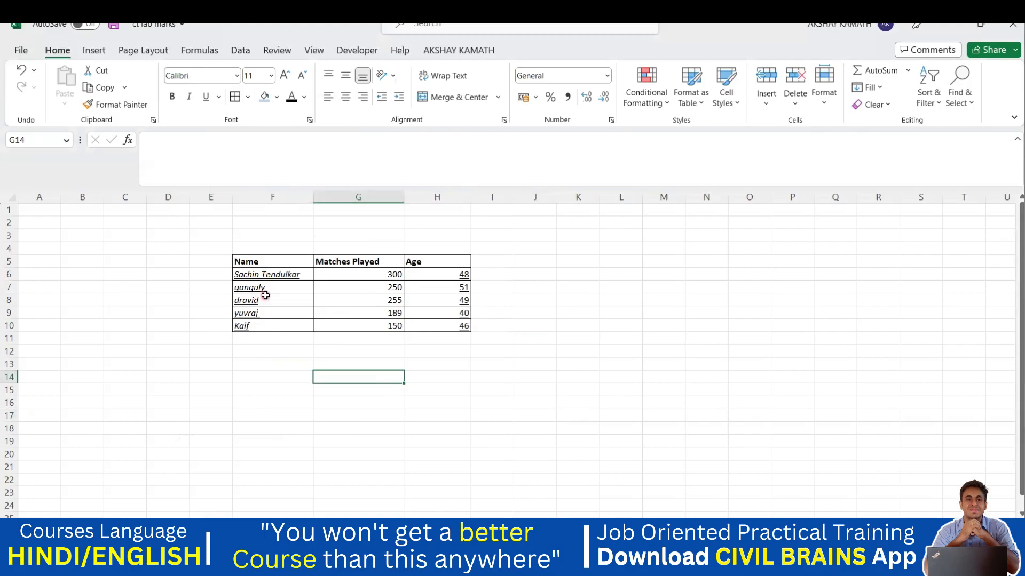
pyautogui.moveTo(255, 275); pyautogui.dragTo(258, 325)
pyautogui.click(235, 97)
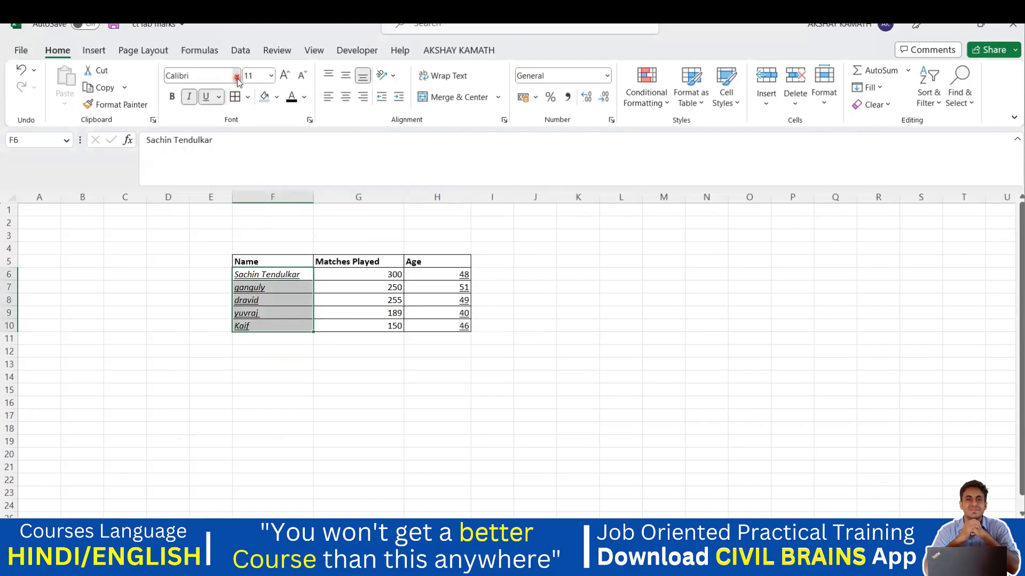
pyautogui.click(236, 76)
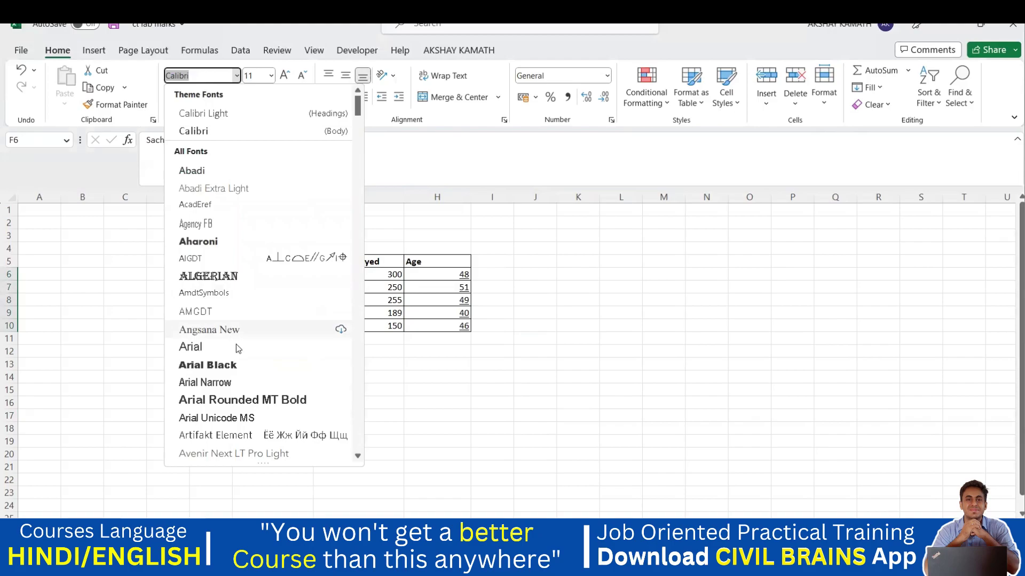
pyautogui.click(529, 426)
# - Move the whole table from F5:H10 to N11:P16
pyautogui.moveTo(533, 419); pyautogui.dragTo(251, 260)
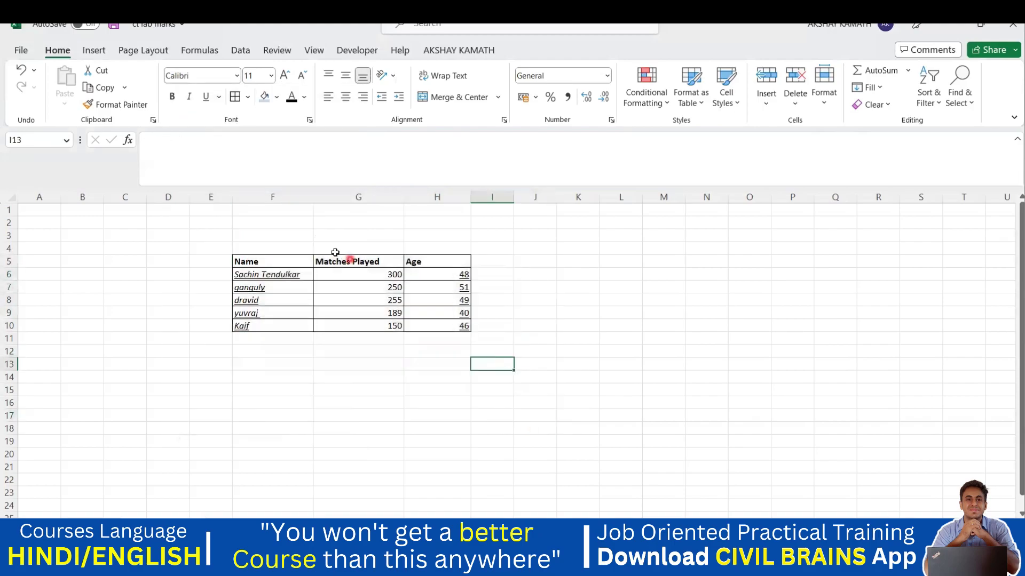
pyautogui.click(316, 250)
pyautogui.moveTo(266, 261); pyautogui.dragTo(459, 327)
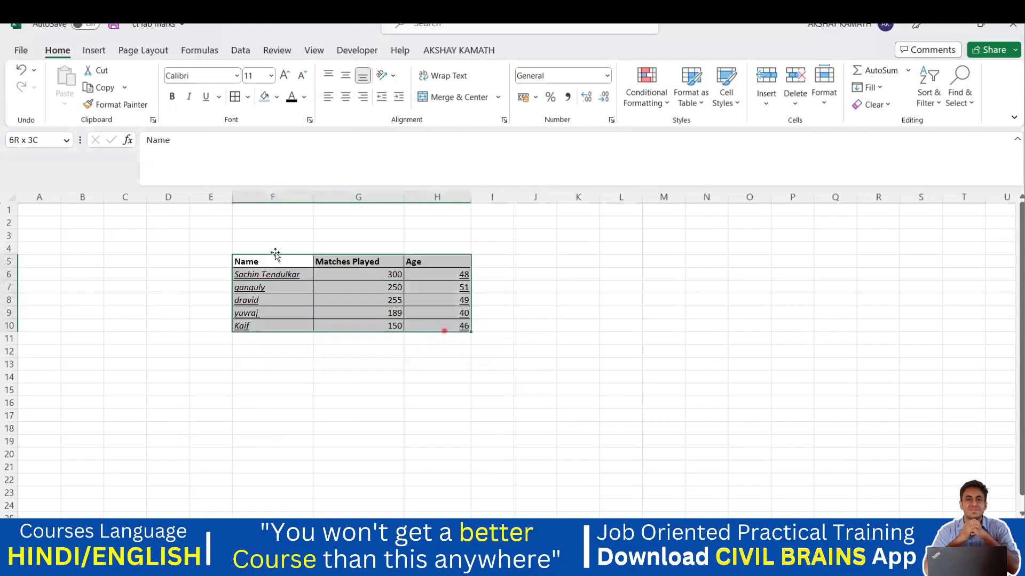
pyautogui.moveTo(274, 255); pyautogui.dragTo(721, 337)
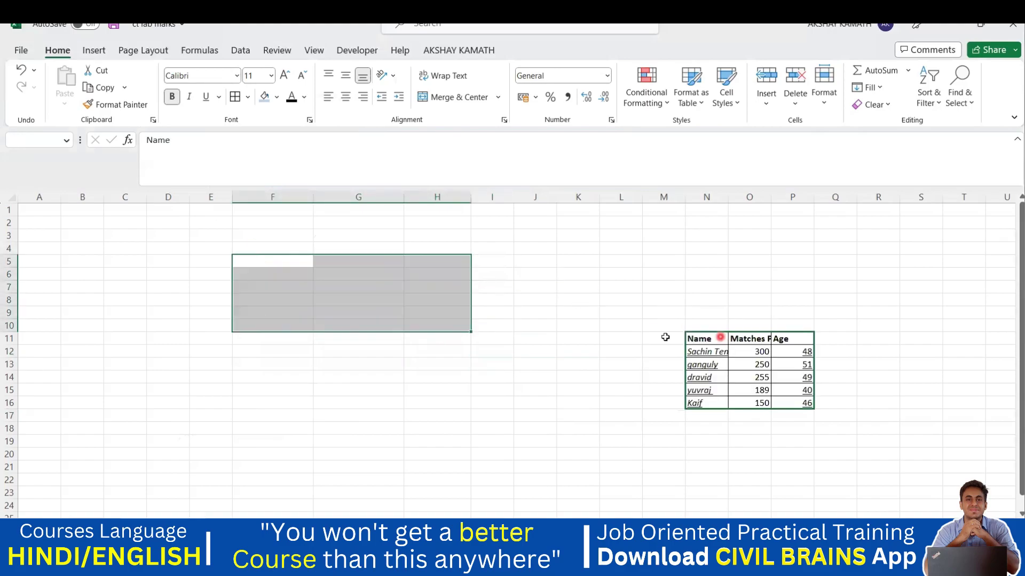
pyautogui.click(621, 325)
# - Widen columns N, O and P so the moved table's names and headings fit
pyautogui.moveTo(750, 203); pyautogui.dragTo(905, 206)
pyautogui.click(903, 199)
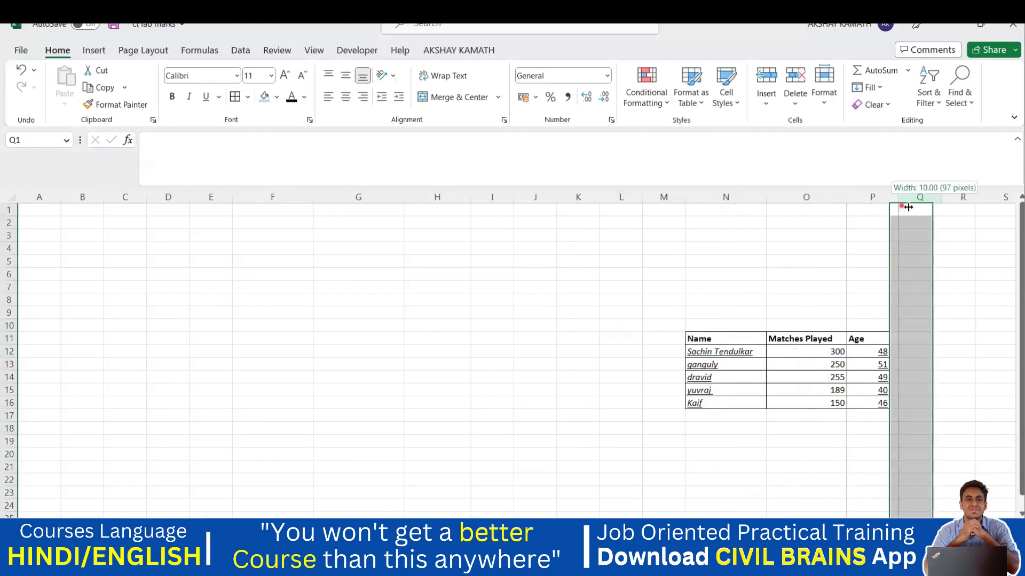
pyautogui.click(915, 260)
# - Change the font of the player names in N12:N16 to Cascadia Code
pyautogui.click(706, 340)
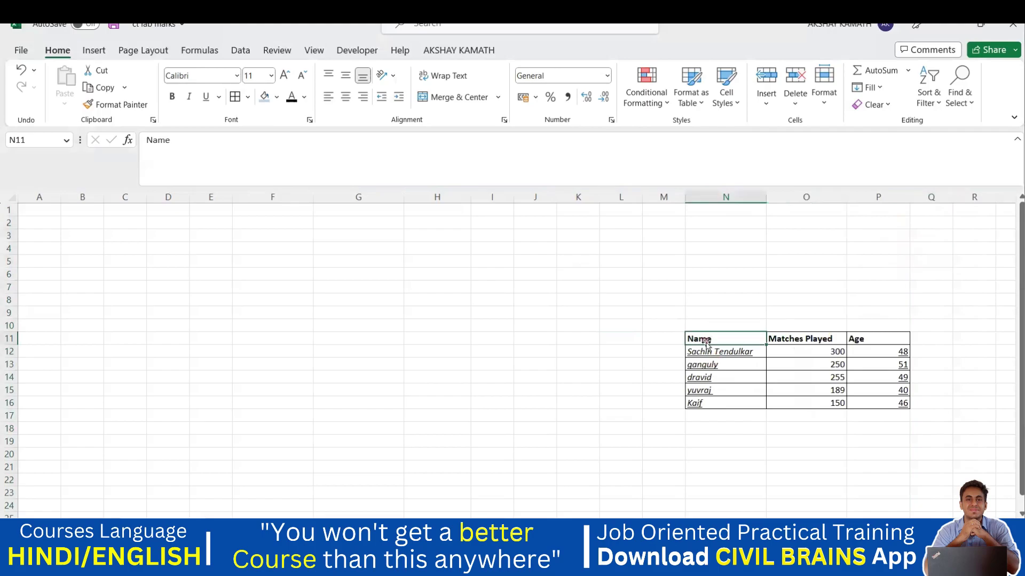
pyautogui.moveTo(723, 352); pyautogui.dragTo(717, 404)
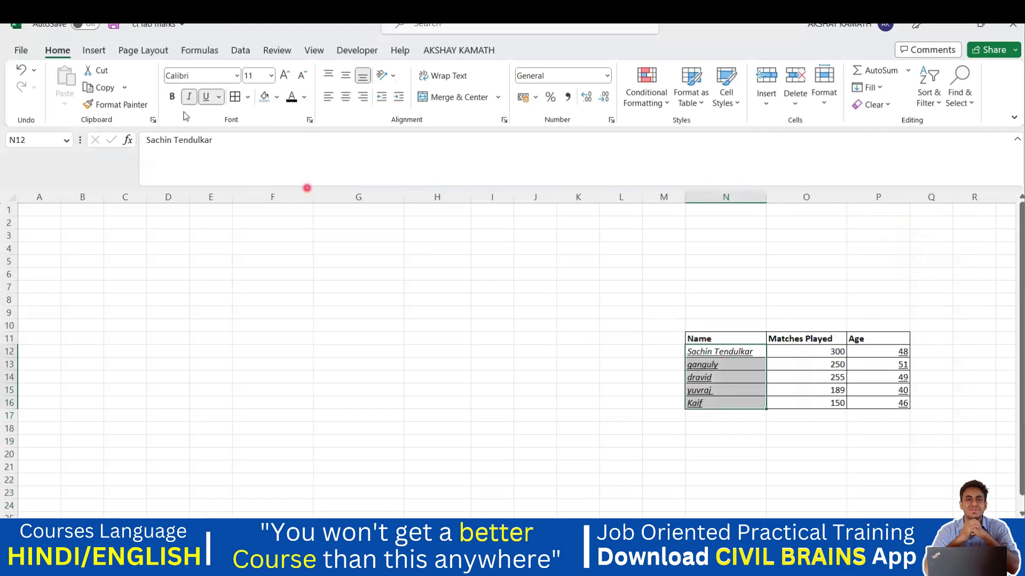
pyautogui.click(237, 77)
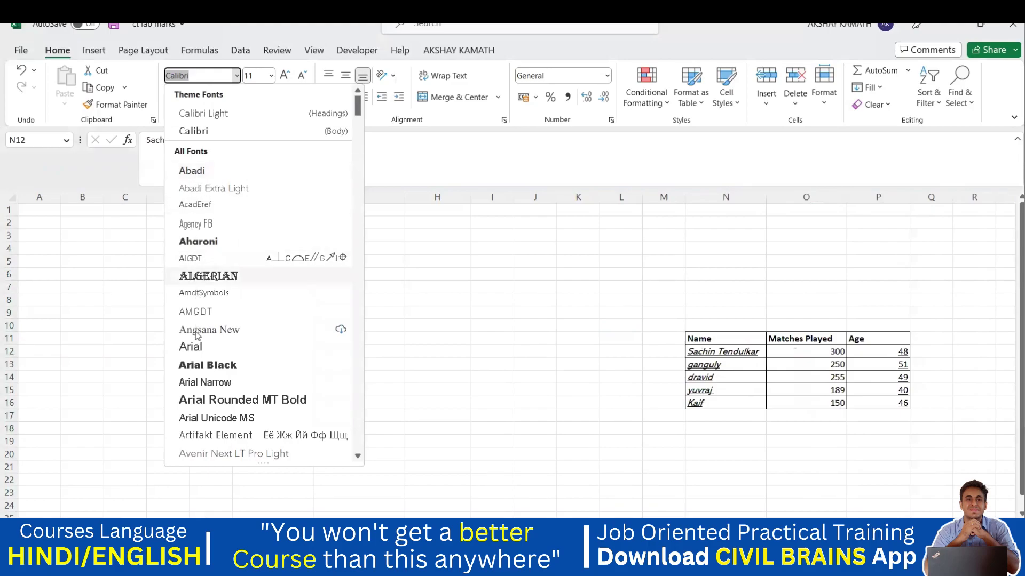
pyautogui.scroll(-7, 198, 352)
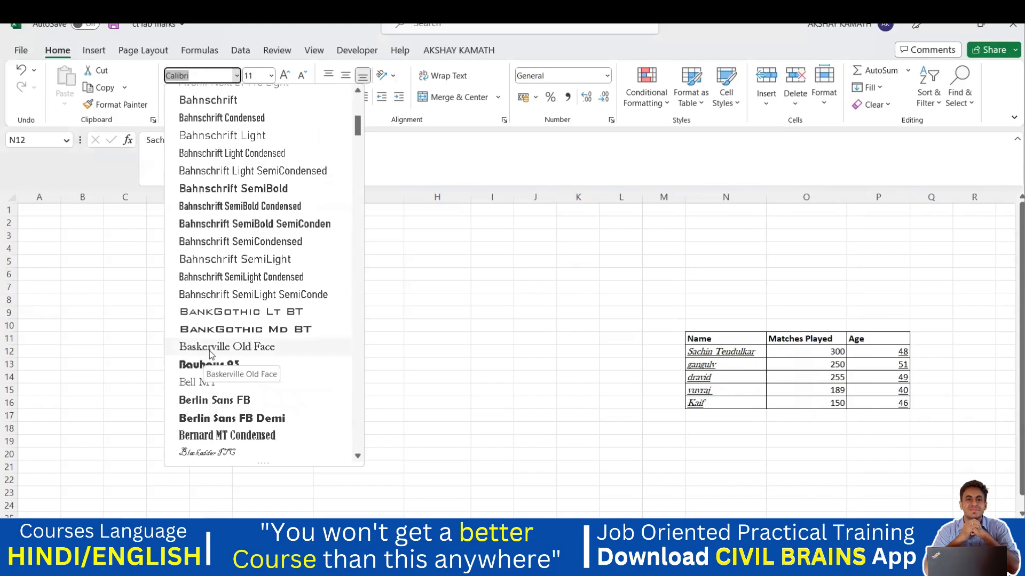
pyautogui.scroll(-2, 209, 350)
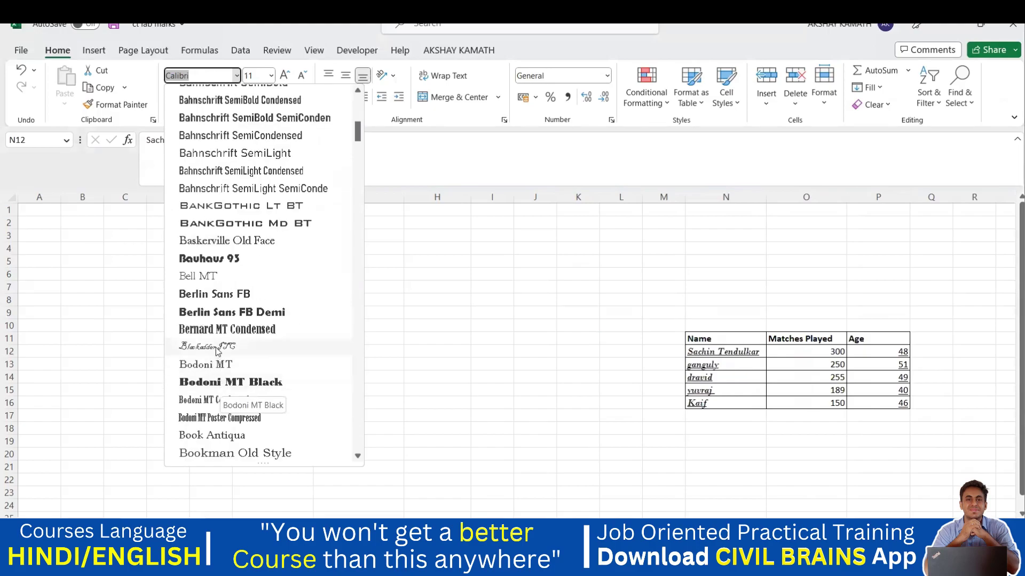
pyautogui.scroll(-6, 216, 351)
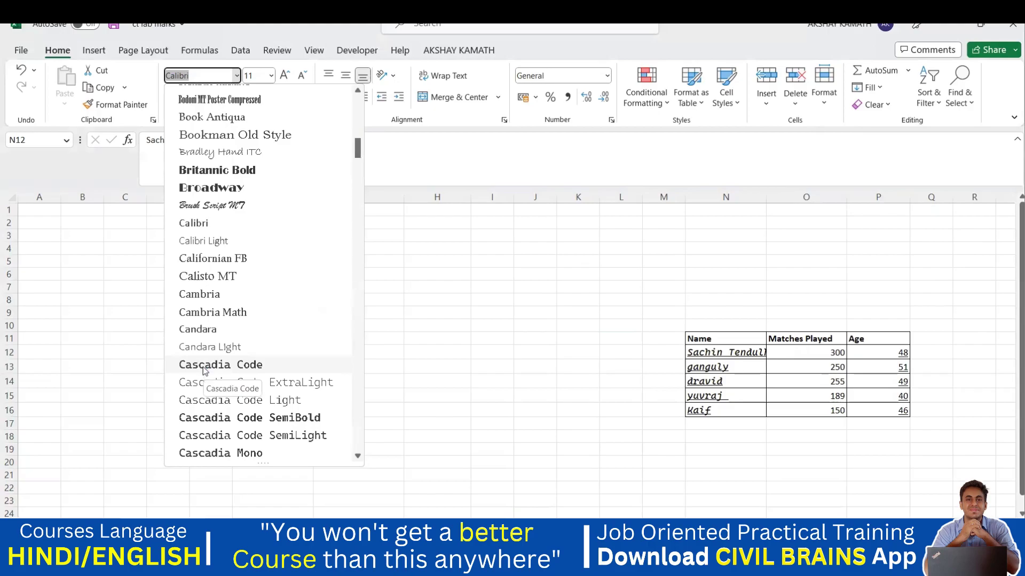
pyautogui.click(203, 365)
pyautogui.click(411, 393)
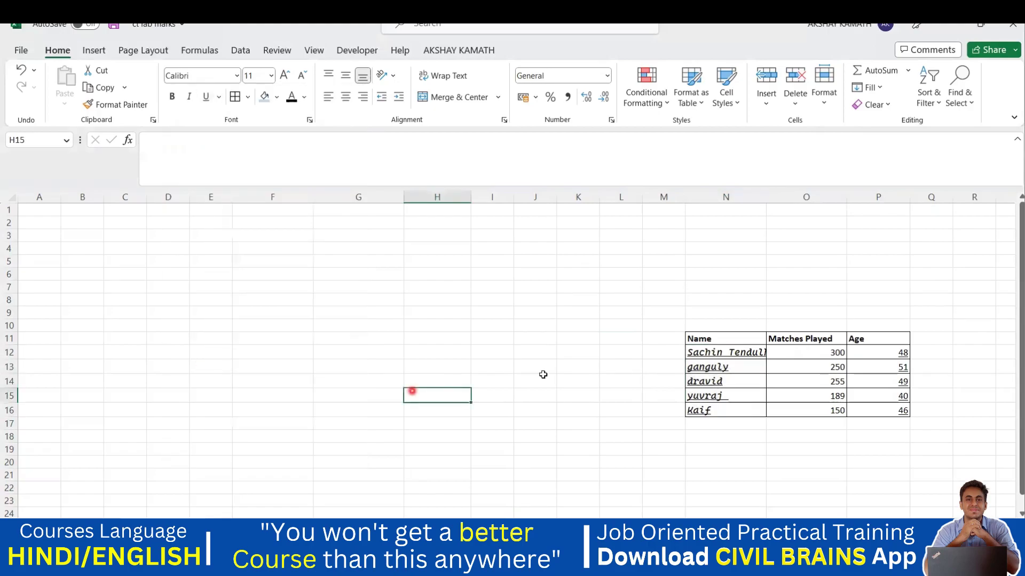
# - Widen column N so the longest player name fits in its cell
pyautogui.click(717, 351)
pyautogui.moveTo(793, 198)
pyautogui.mouseDown()
pyautogui.moveTo(768, 202)
pyautogui.moveTo(803, 207)
pyautogui.mouseUp()
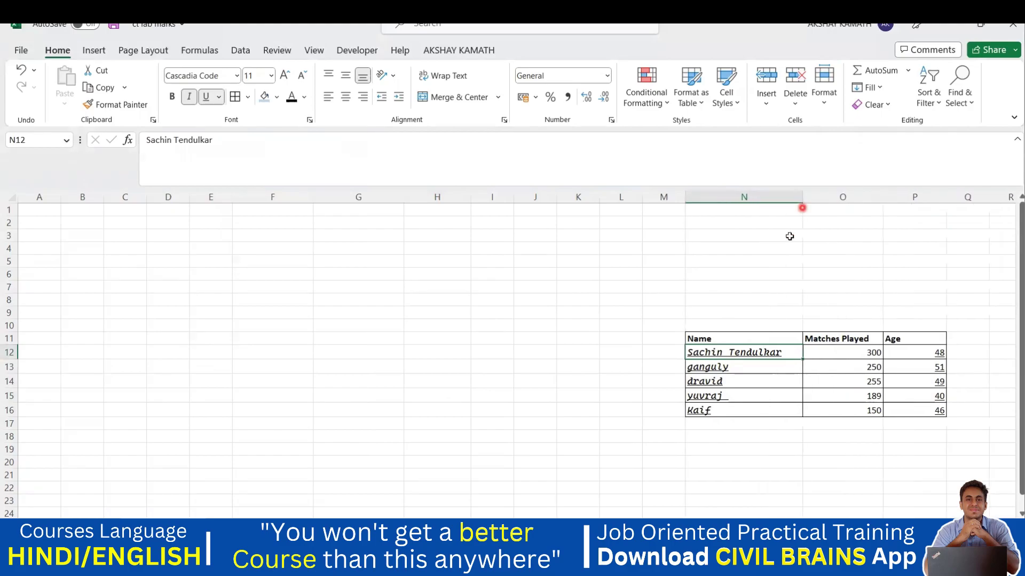
pyautogui.click(768, 479)
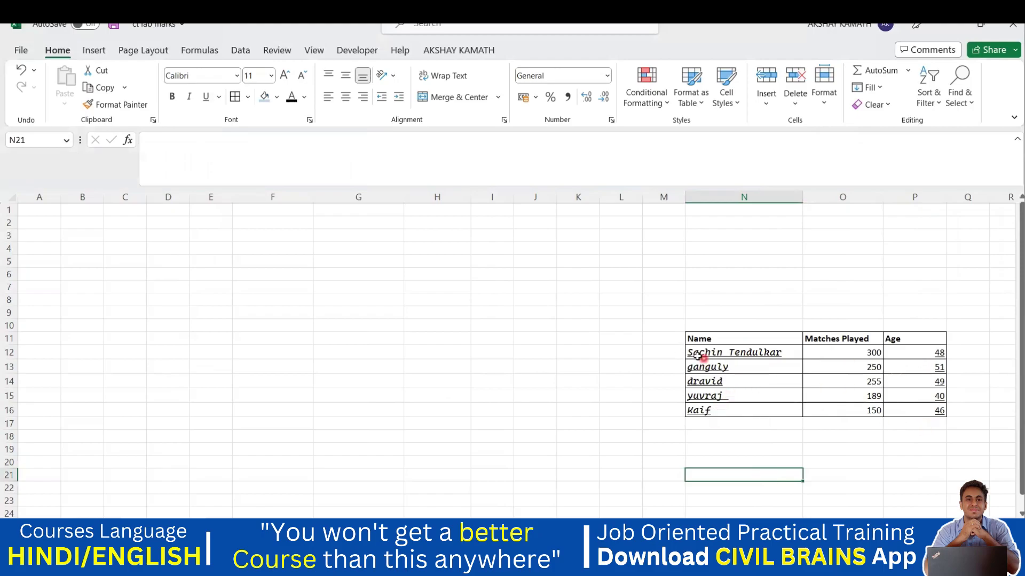
# - Move the whole table from N11:P16 to F7:H12 and widen column F to fit the player names
pyautogui.moveTo(716, 338); pyautogui.dragTo(929, 411)
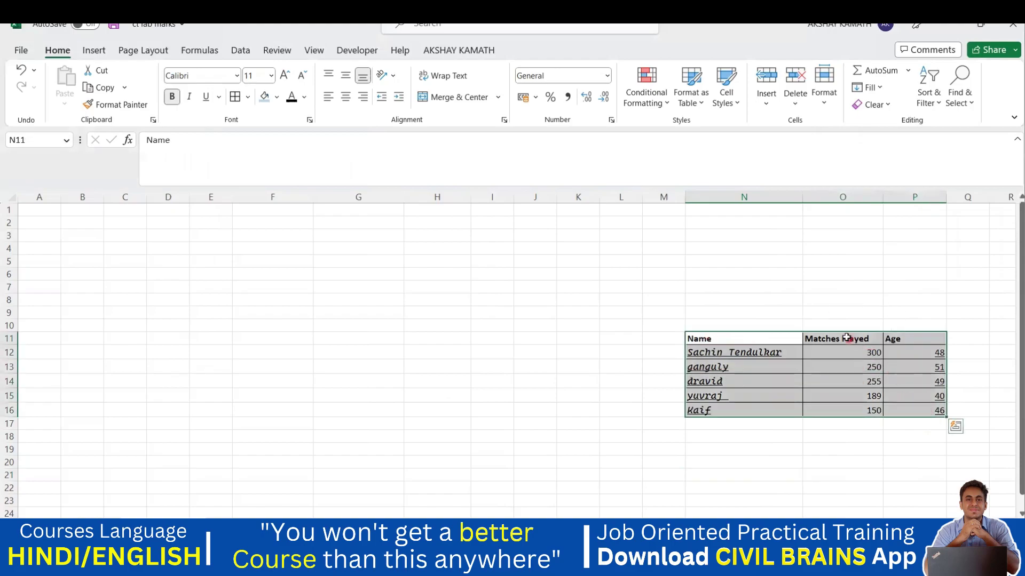
pyautogui.moveTo(687, 332); pyautogui.dragTo(483, 311)
pyautogui.click(603, 373)
pyautogui.moveTo(314, 197); pyautogui.dragTo(395, 203)
pyautogui.click(696, 302)
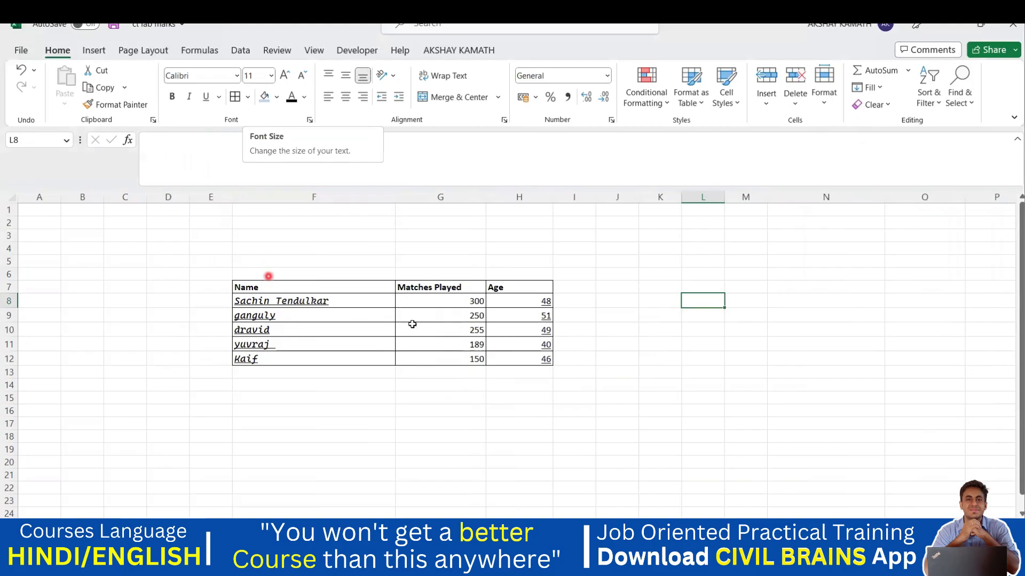
# - Set the font size of the matches played and age values in G8:H12 to 26
pyautogui.moveTo(450, 300); pyautogui.dragTo(534, 361)
pyautogui.click(635, 373)
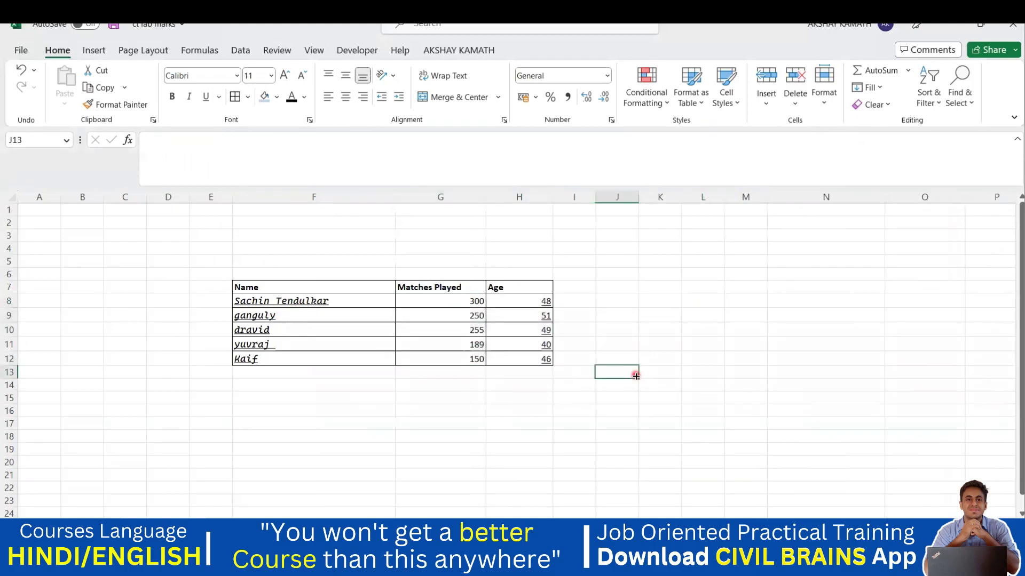
pyautogui.moveTo(447, 300); pyautogui.dragTo(552, 362)
pyautogui.click(271, 77)
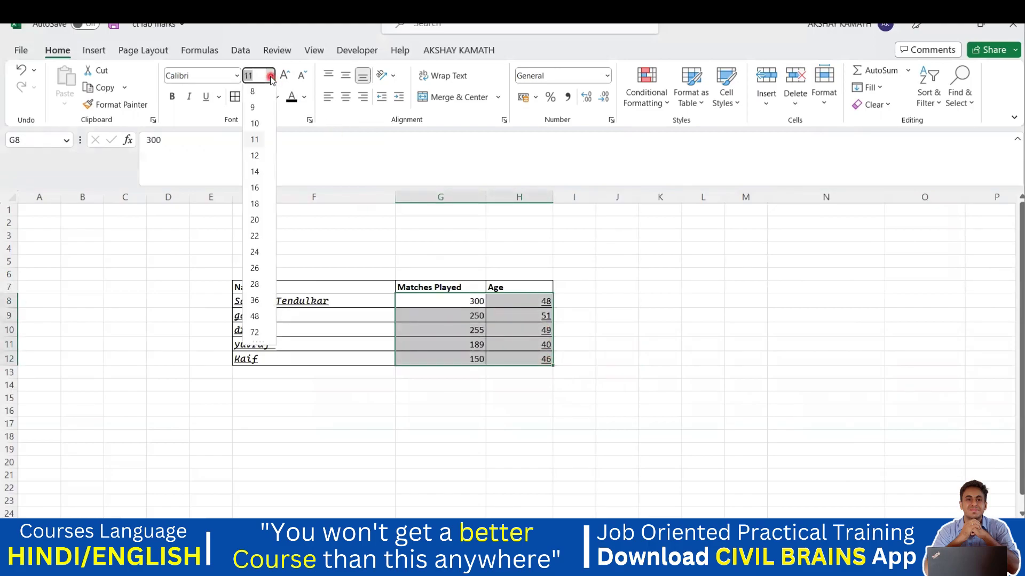
pyautogui.click(501, 238)
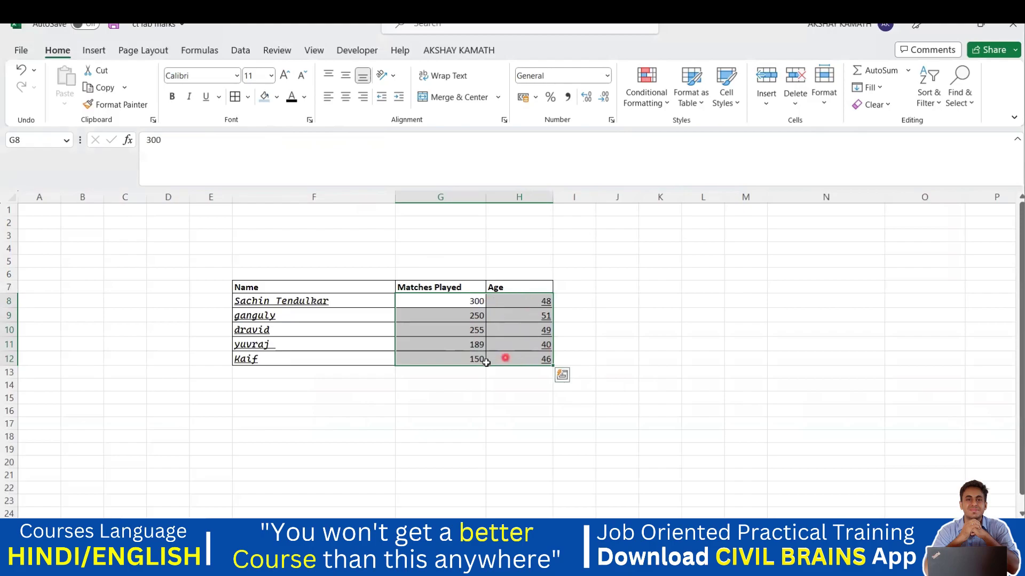
pyautogui.click(272, 76)
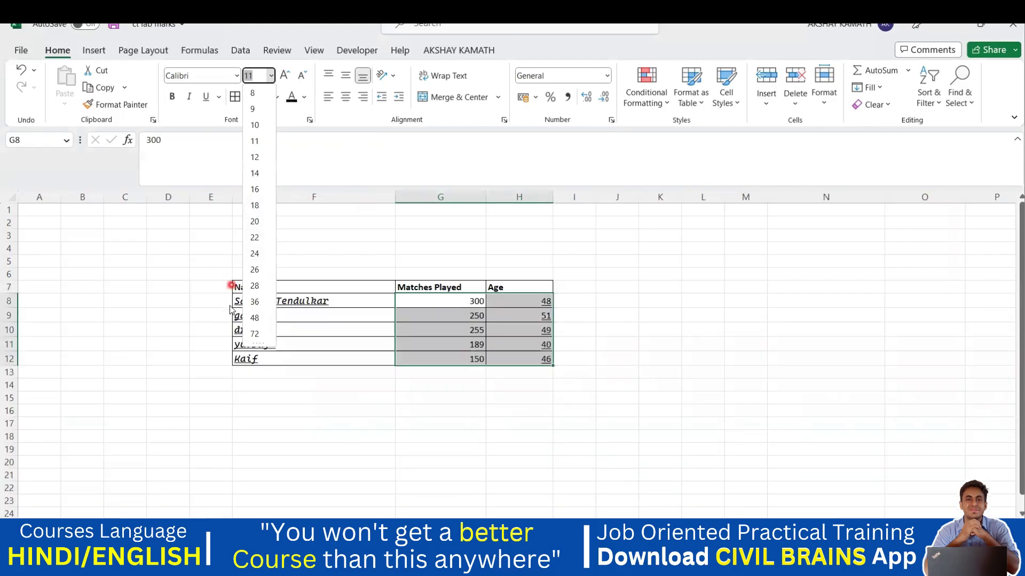
pyautogui.click(255, 271)
pyautogui.click(688, 339)
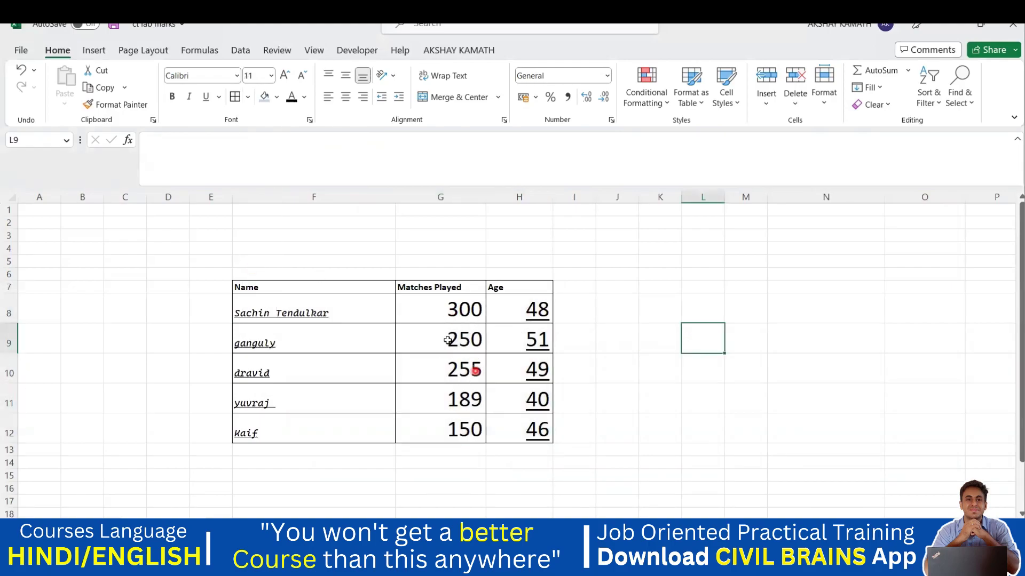
# - Decrease the font size of the numbers in G8:H12 by one increment to 24
pyautogui.moveTo(469, 313); pyautogui.dragTo(530, 427)
pyautogui.click(302, 77)
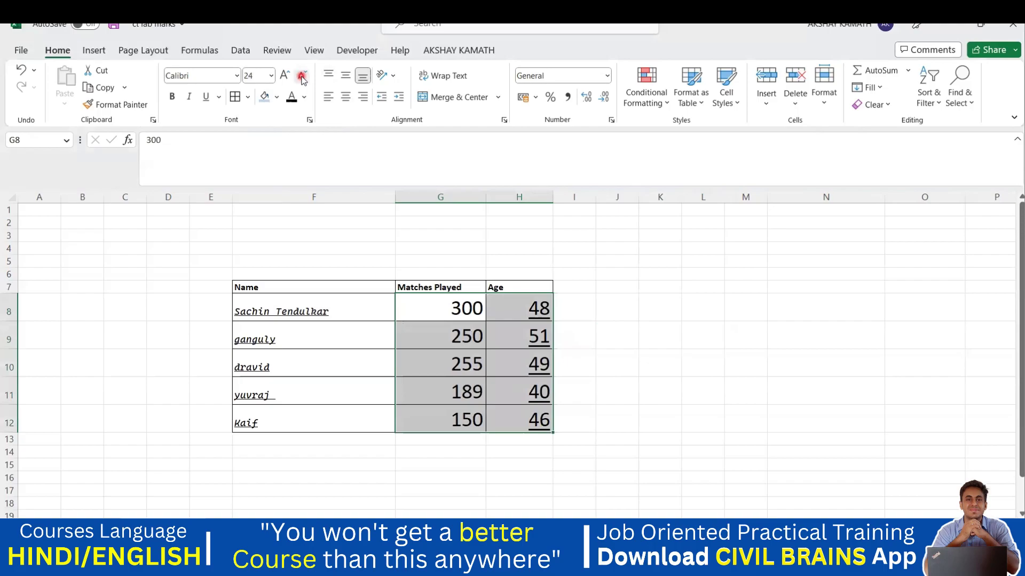
pyautogui.click(660, 273)
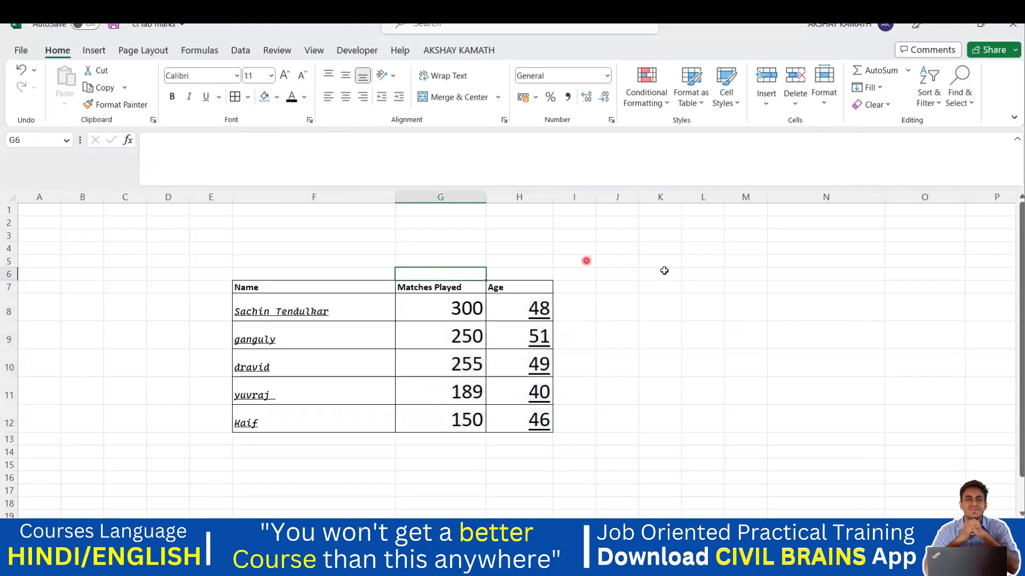
# - Increase the font size of all player rows in F8:H12 step by step to 24
pyautogui.moveTo(327, 303); pyautogui.dragTo(524, 418)
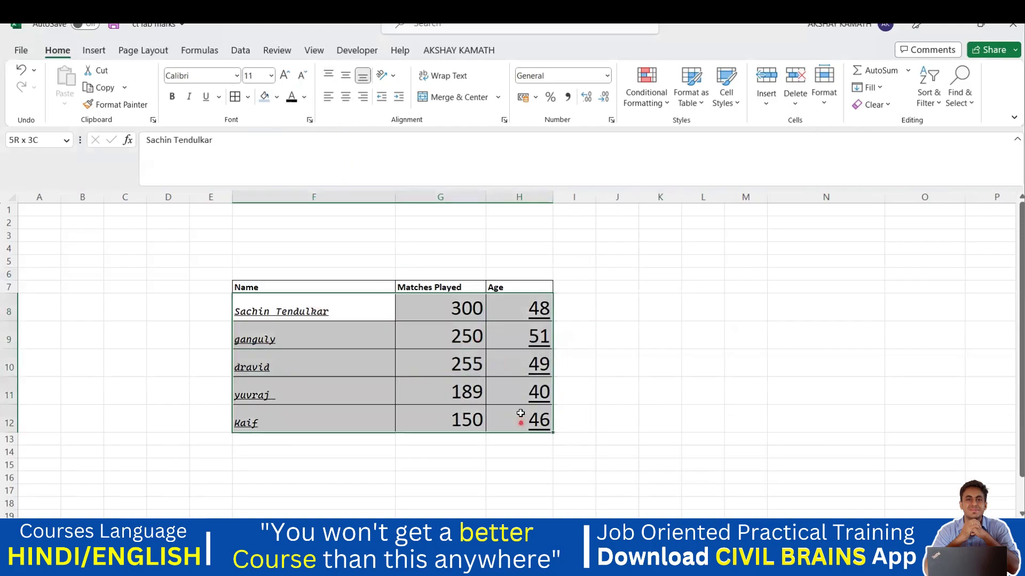
pyautogui.click(286, 76)
pyautogui.click(285, 75)
pyautogui.click(285, 76)
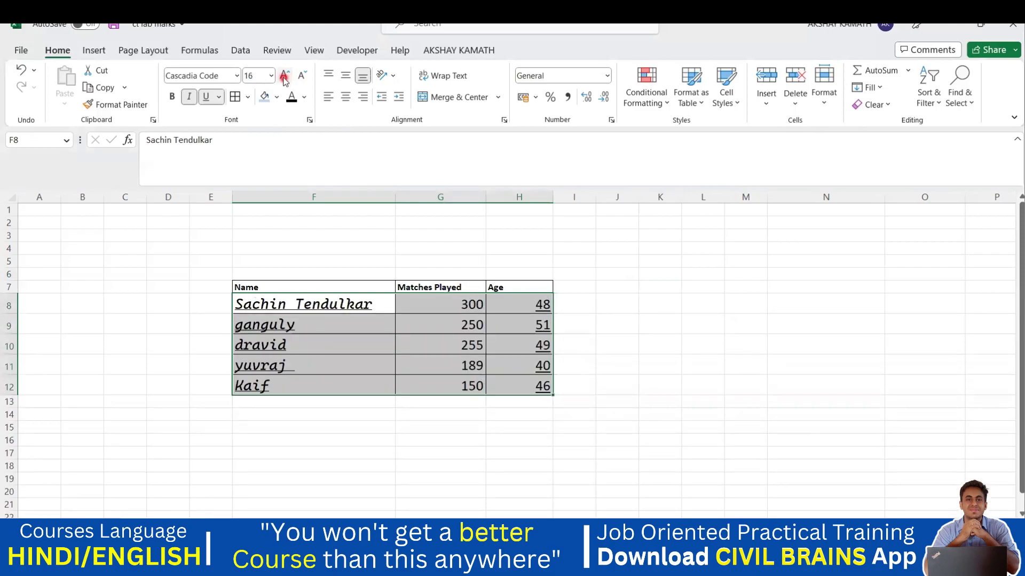
pyautogui.click(286, 76)
pyautogui.click(285, 76)
pyautogui.click(286, 76)
pyautogui.click(286, 76)
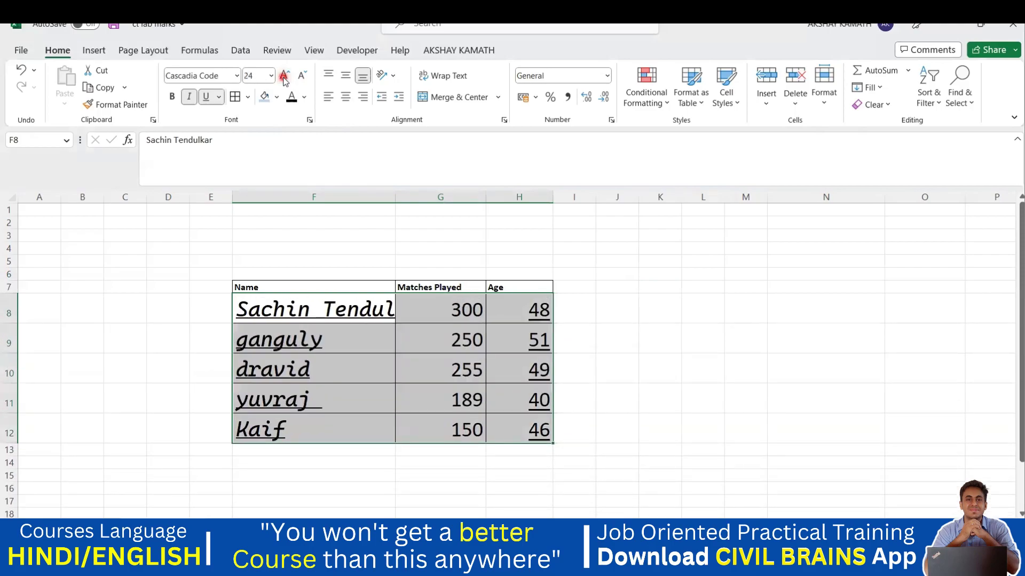
# - Decrease the font size of the player rows in F8:H12 step by step to 10
pyautogui.click(304, 76)
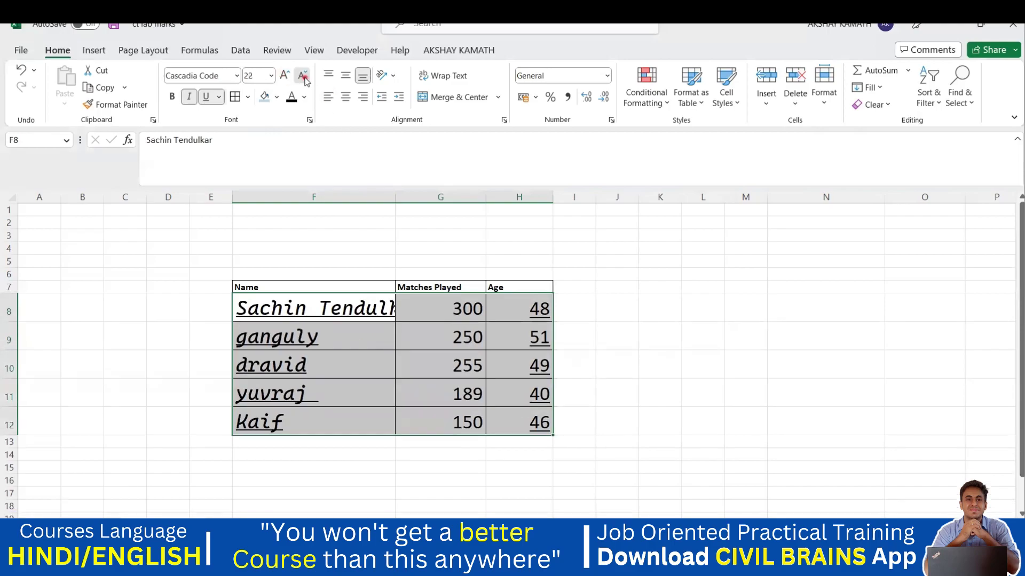
pyautogui.click(303, 76)
pyautogui.click(303, 76)
pyautogui.click(303, 77)
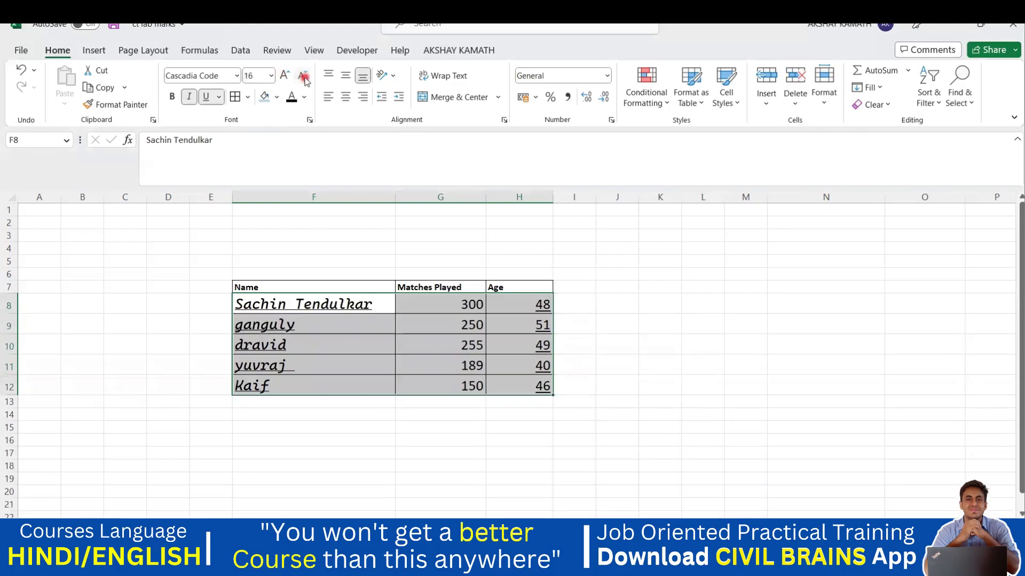
pyautogui.click(272, 75)
pyautogui.click(303, 76)
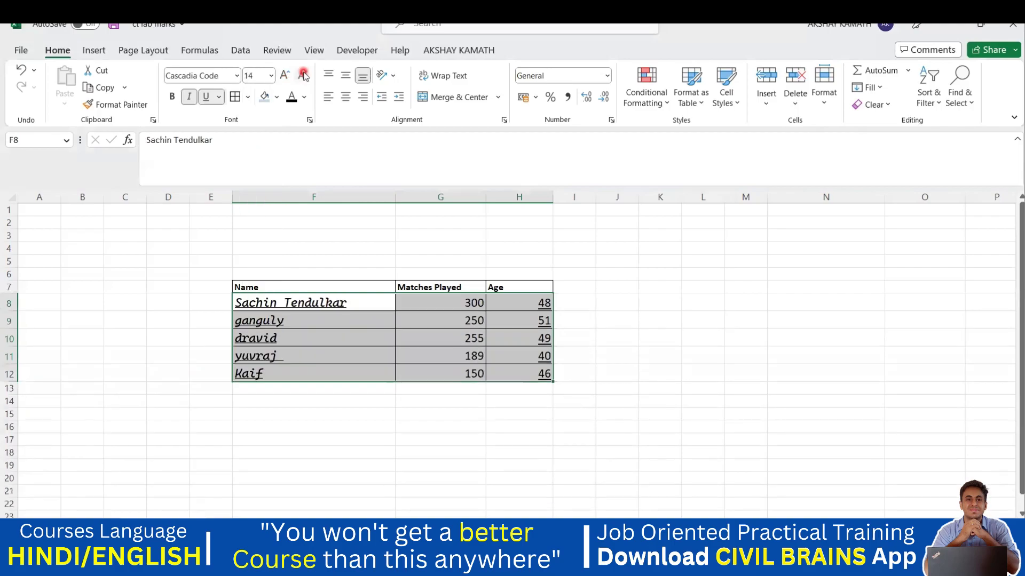
pyautogui.click(303, 76)
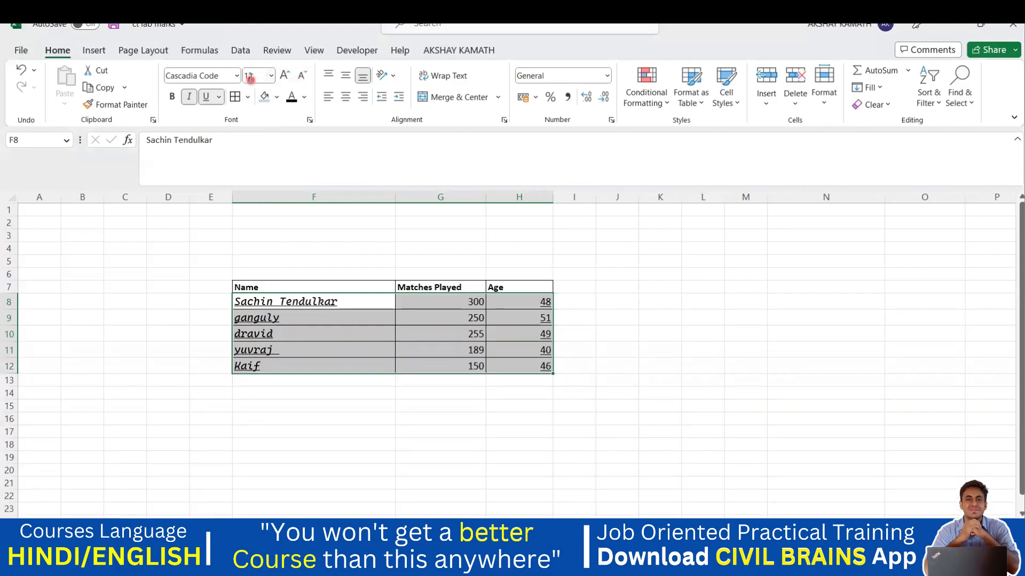
pyautogui.click(303, 76)
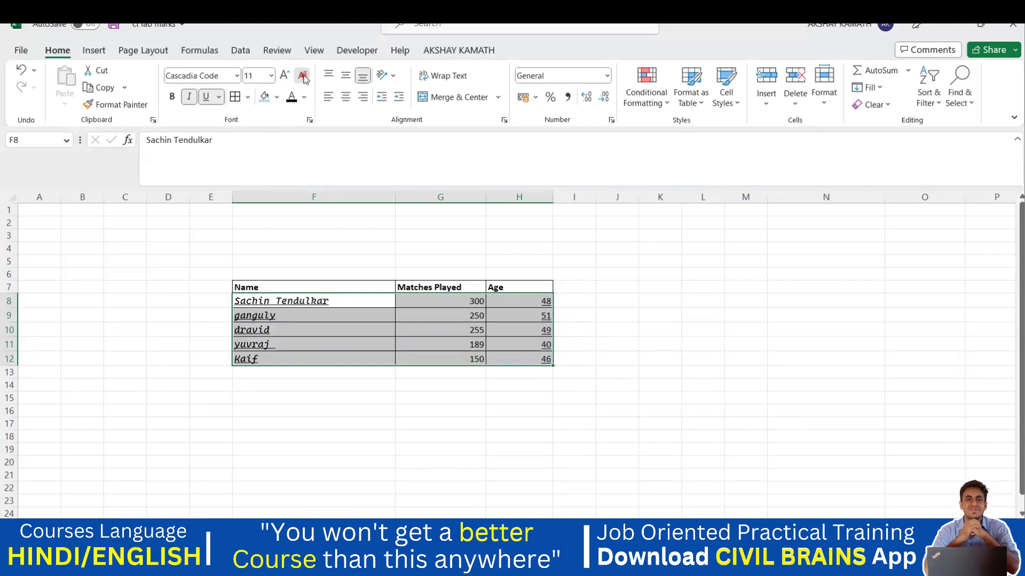
pyautogui.click(304, 77)
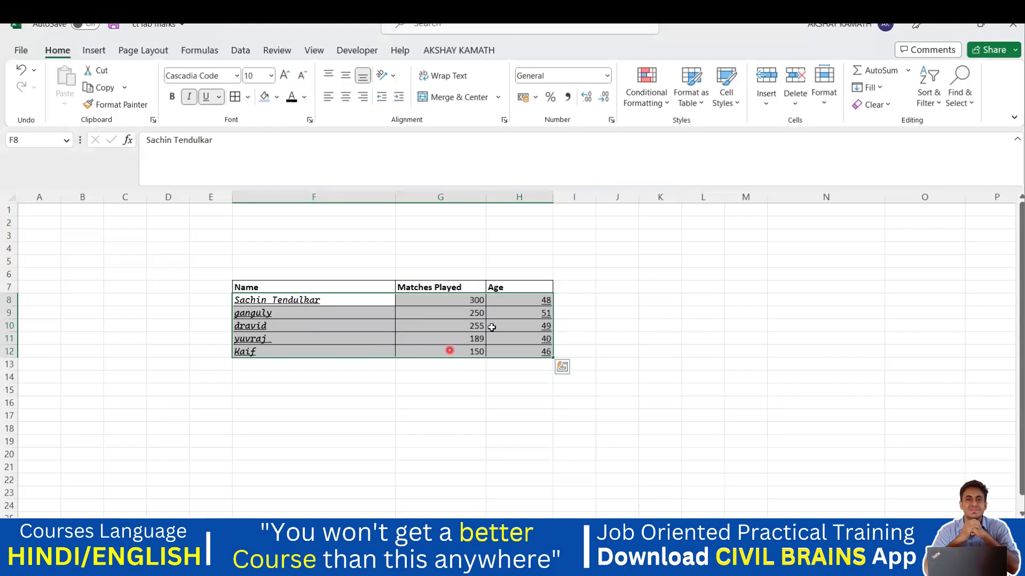
# - Increase the font size of F8:H12 from 10 back to 24 and widen column F so the longest name fits
pyautogui.click(285, 78)
pyautogui.click(285, 78)
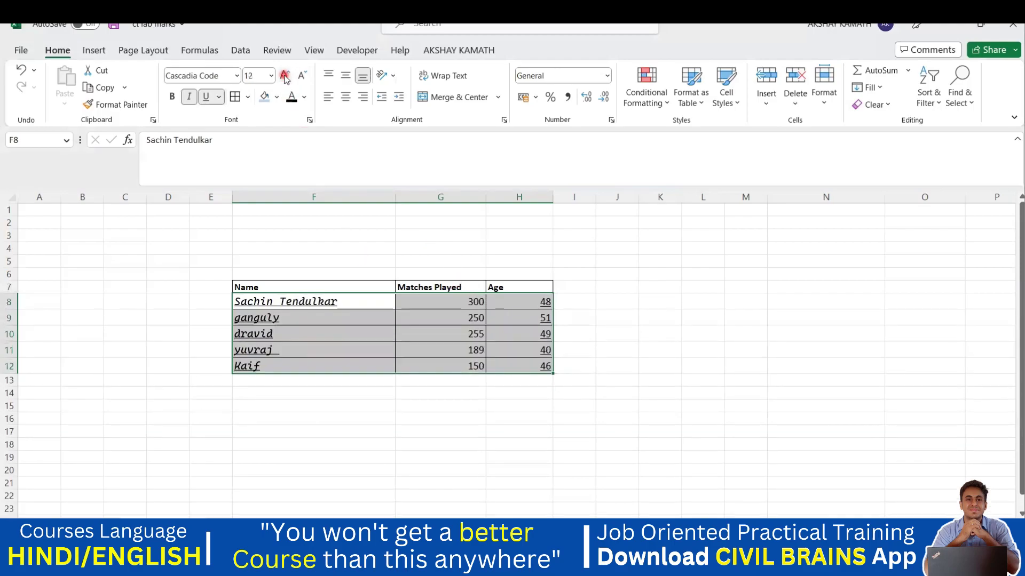
pyautogui.click(285, 78)
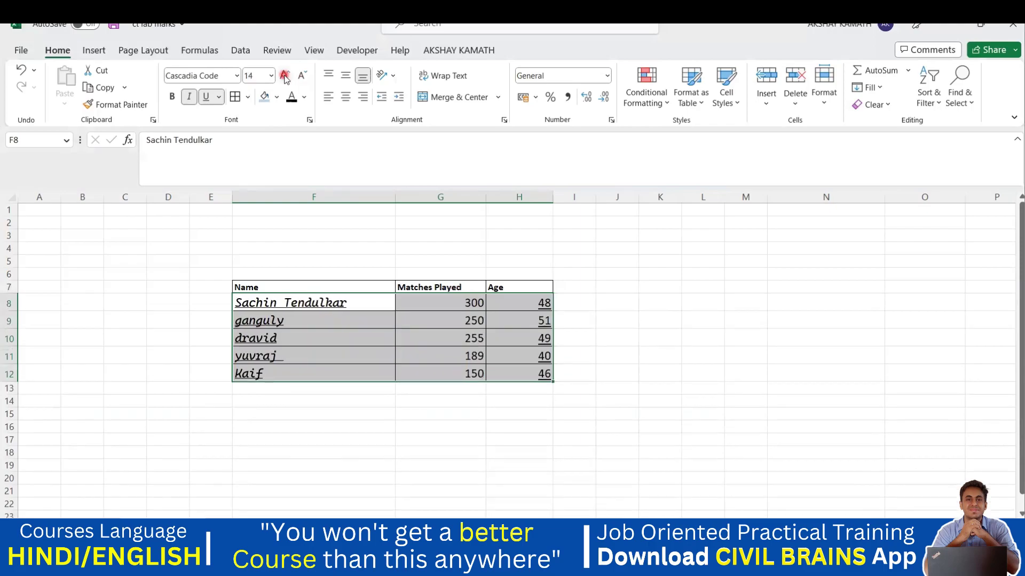
pyautogui.click(285, 77)
pyautogui.click(285, 78)
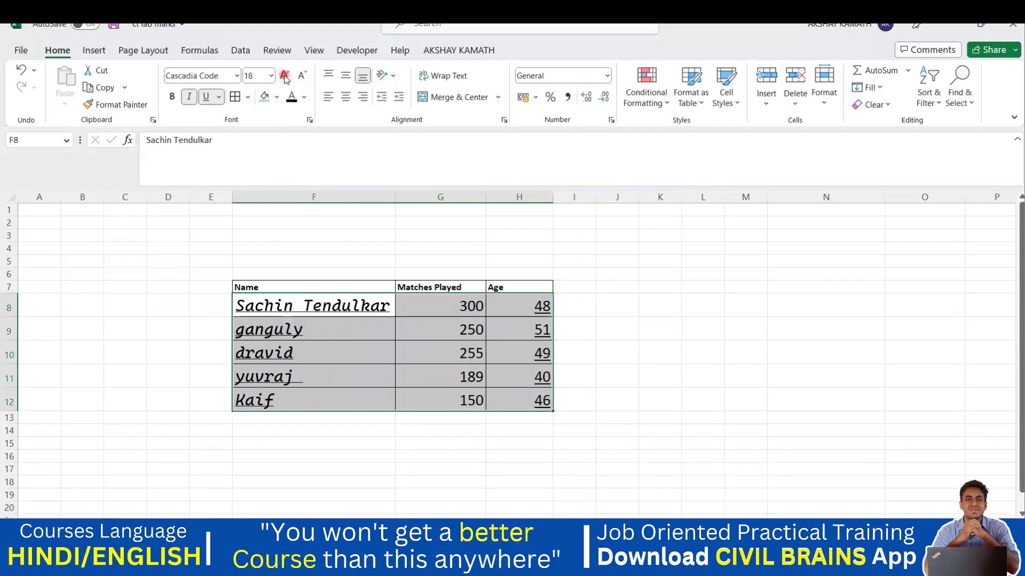
pyautogui.click(285, 77)
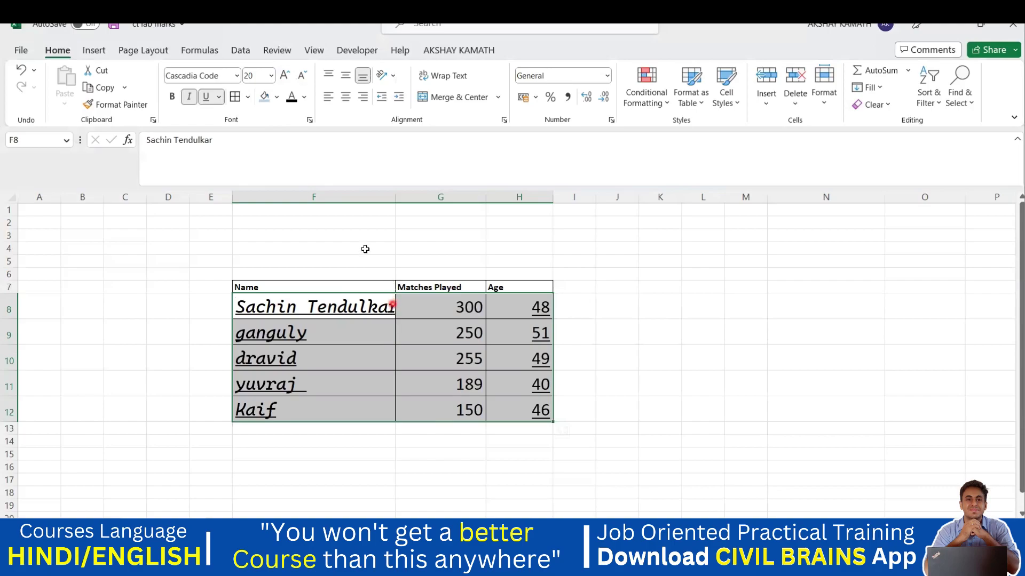
pyautogui.click(285, 76)
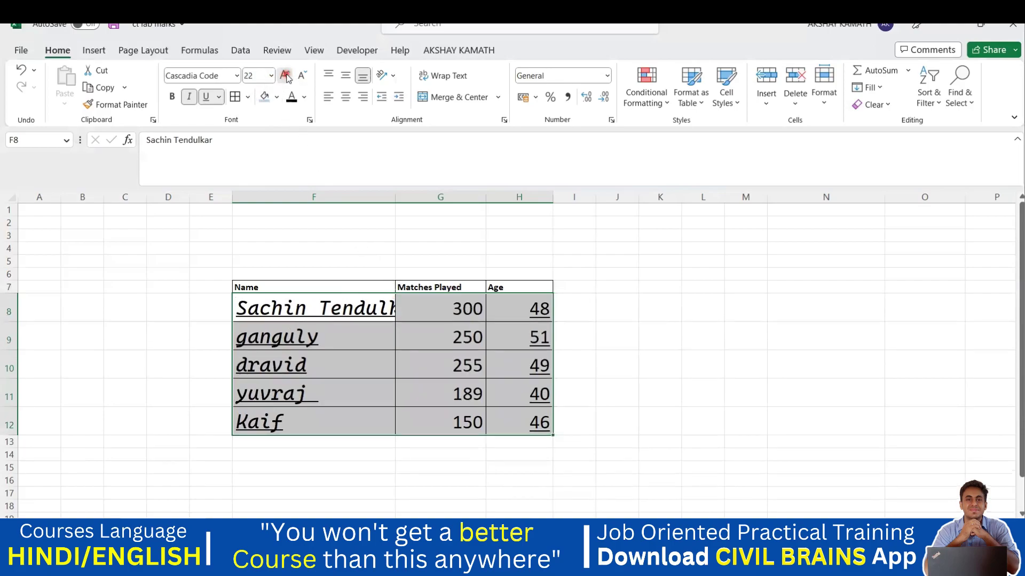
pyautogui.click(285, 75)
pyautogui.click(647, 323)
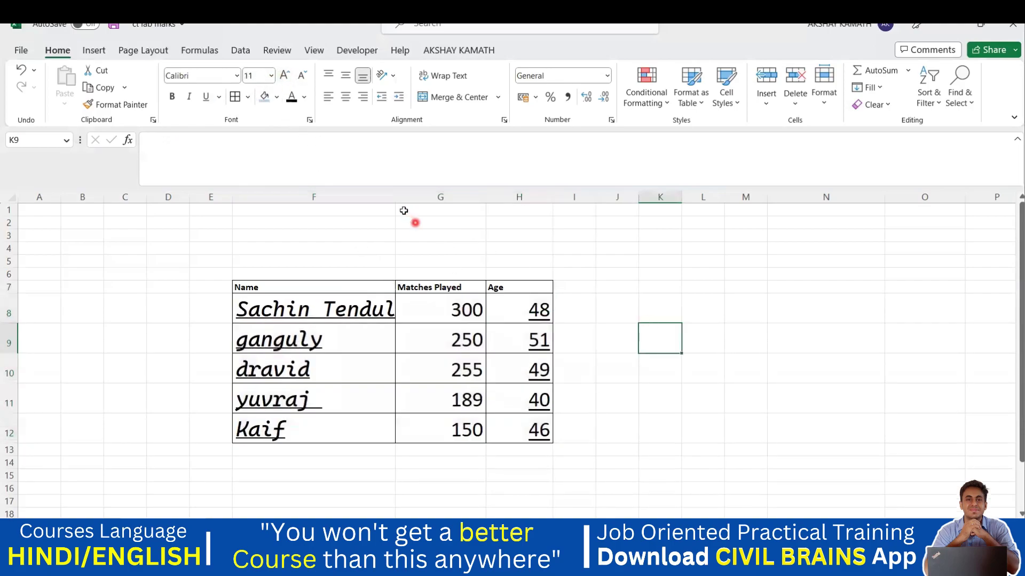
pyautogui.moveTo(395, 197); pyautogui.dragTo(484, 198)
pyautogui.click(840, 397)
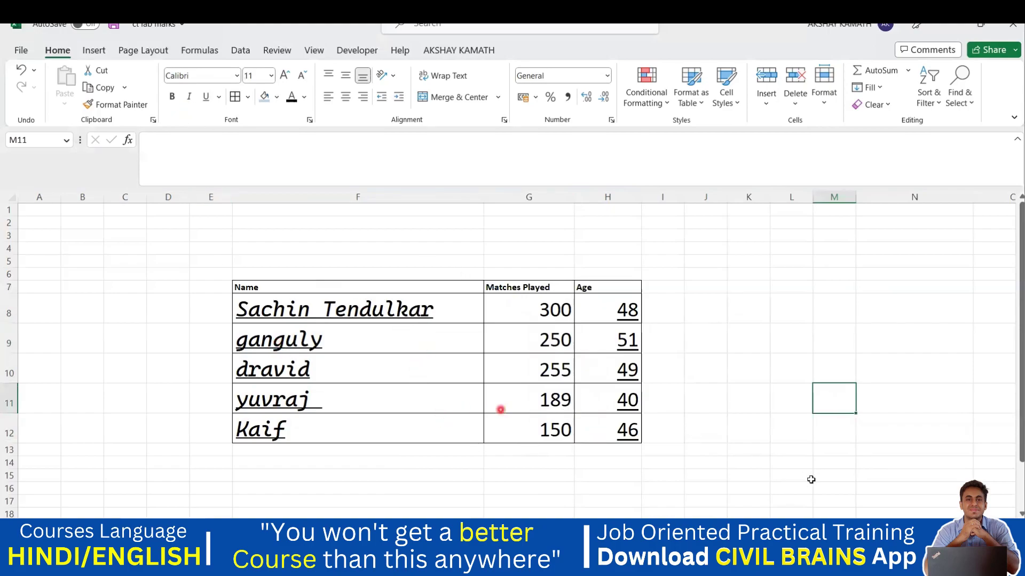
# - Open the sheet with the CE-VII CT LAB award list in the ct lab marks workbook
pyautogui.moveTo(693, 565)
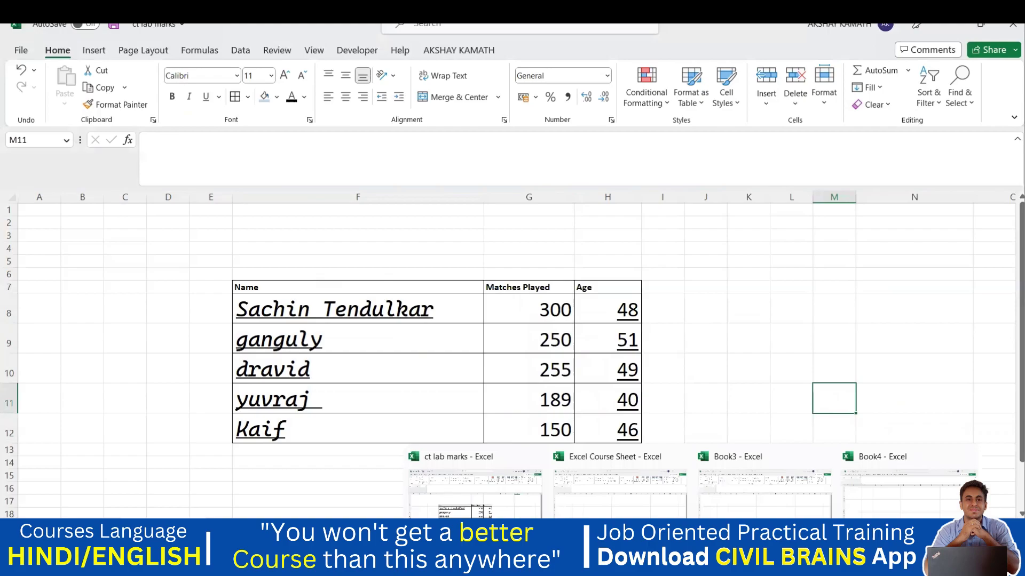
pyautogui.click(508, 510)
pyautogui.click(111, 508)
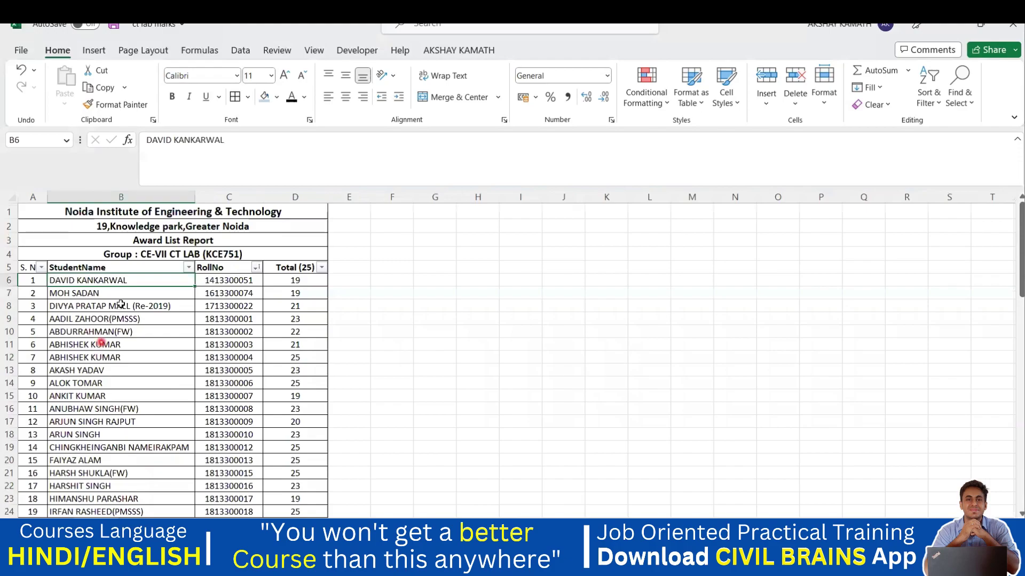
pyautogui.click(403, 373)
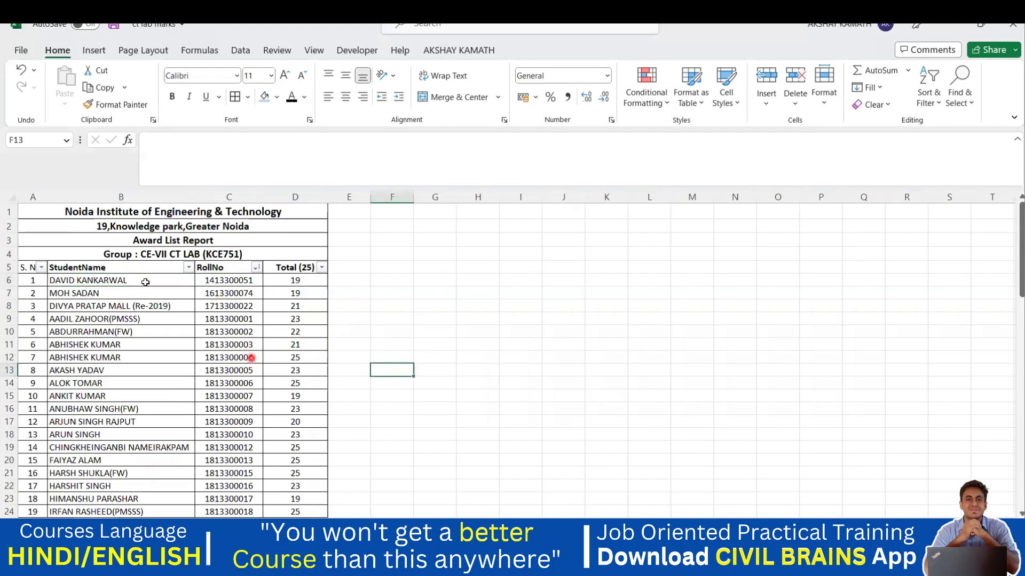
# - Remove bold from the four merged heading rows A1:D4 of the award list
pyautogui.moveTo(70, 211); pyautogui.dragTo(181, 214)
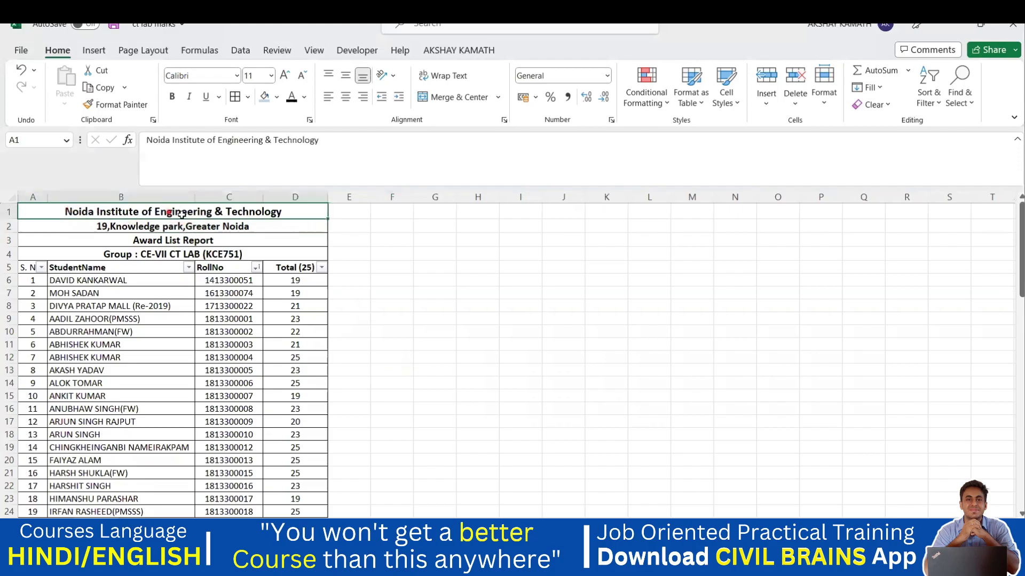
pyautogui.click(377, 267)
pyautogui.moveTo(48, 207); pyautogui.dragTo(267, 254)
pyautogui.click(173, 98)
pyautogui.click(173, 98)
pyautogui.click(173, 98)
pyautogui.click(447, 278)
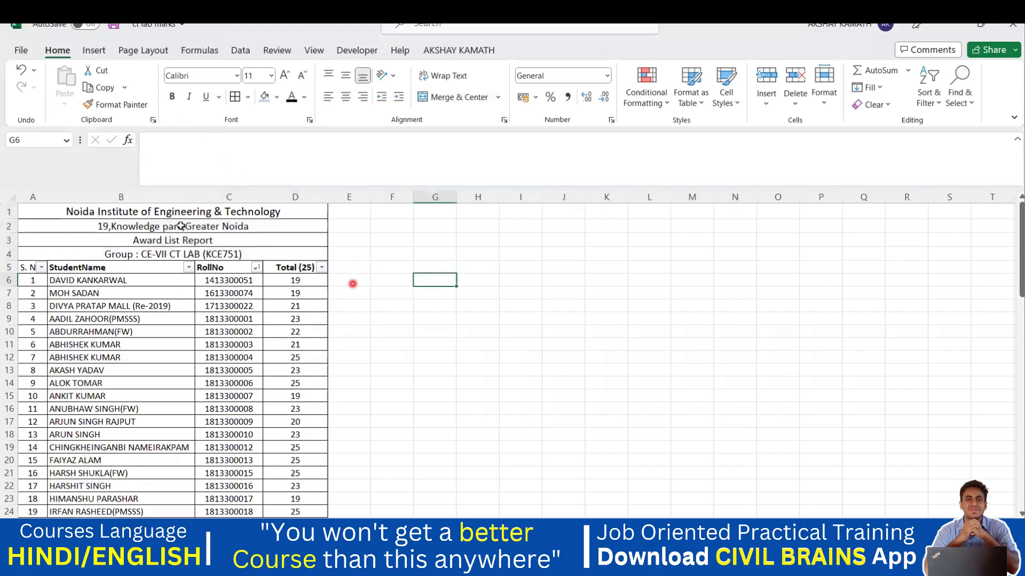
# - Make the four merged heading rows A1:D4 of the award list bold
pyautogui.moveTo(180, 221); pyautogui.dragTo(293, 254)
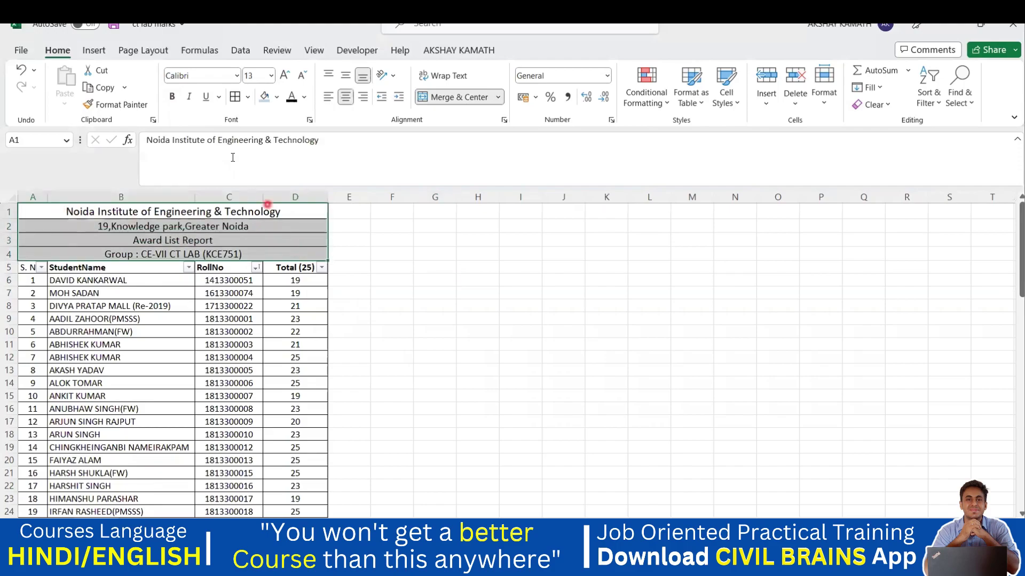
pyautogui.click(173, 98)
pyautogui.click(520, 357)
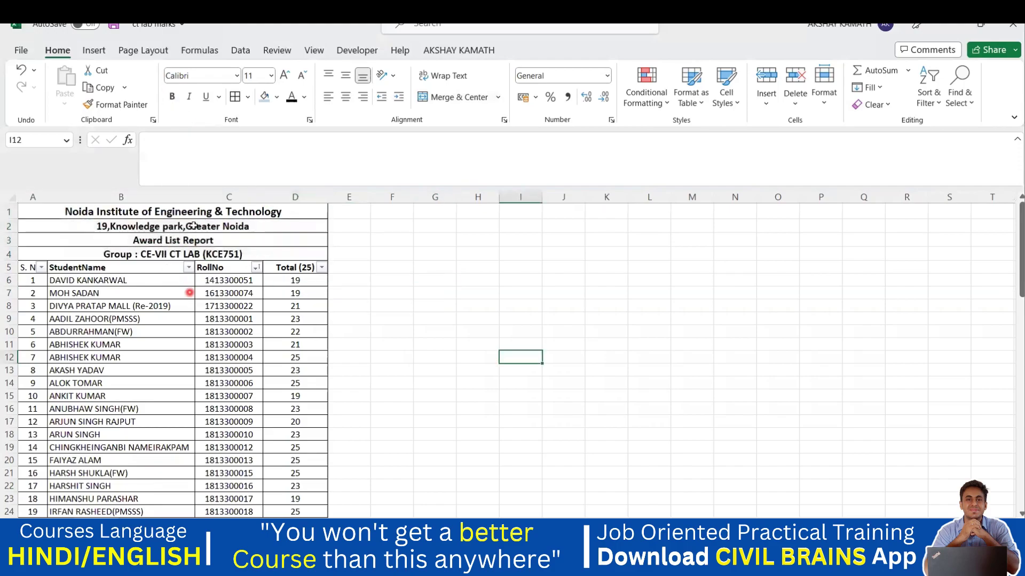
# - Italicize all the student names in B6:B77 of the award list
pyautogui.scroll(-3, 431, 387)
pyautogui.scroll(3, 426, 402)
pyautogui.moveTo(75, 279); pyautogui.dragTo(108, 461)
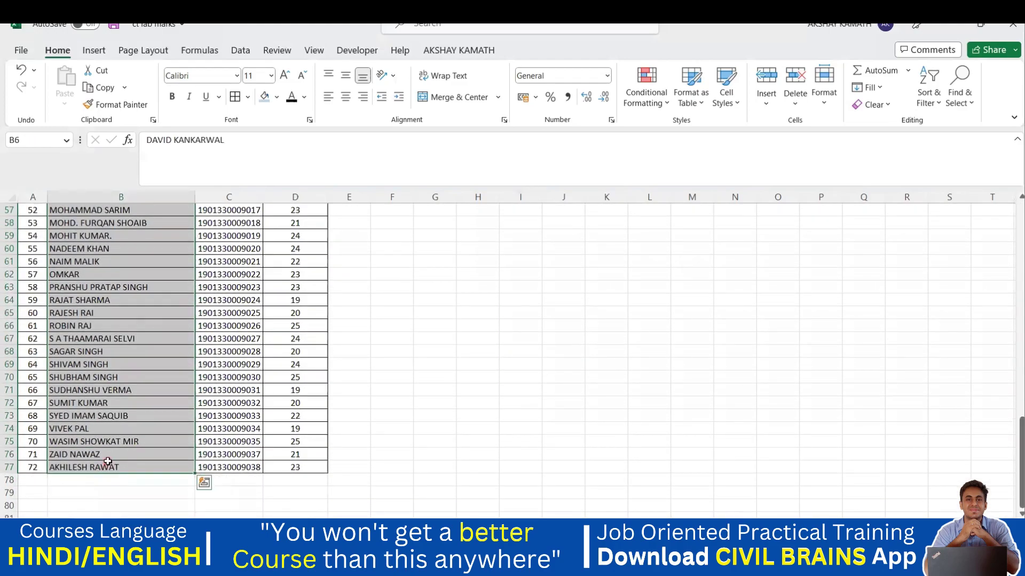
pyautogui.click(189, 98)
pyautogui.scroll(19, 164, 341)
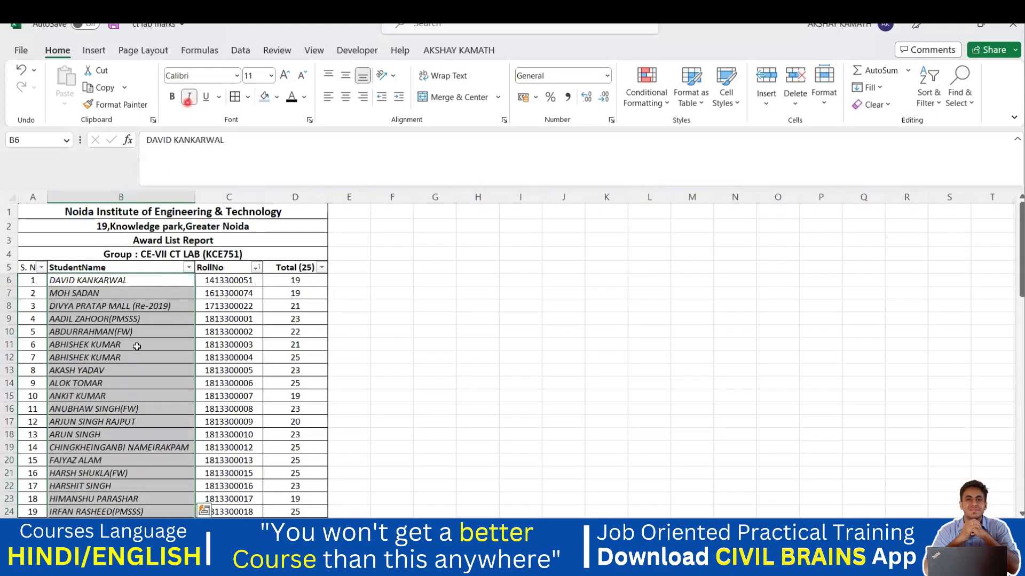
pyautogui.click(140, 384)
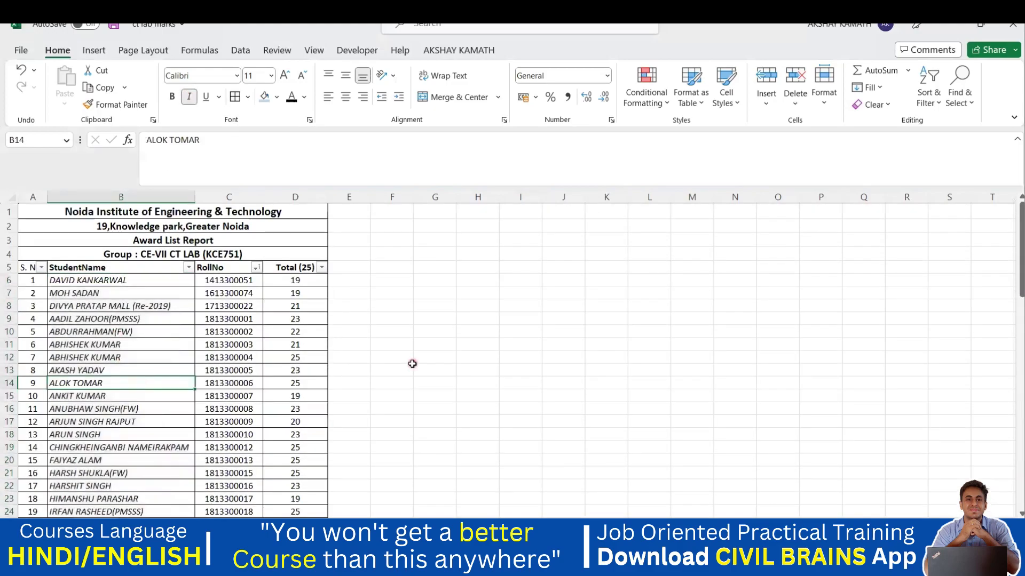
pyautogui.click(440, 367)
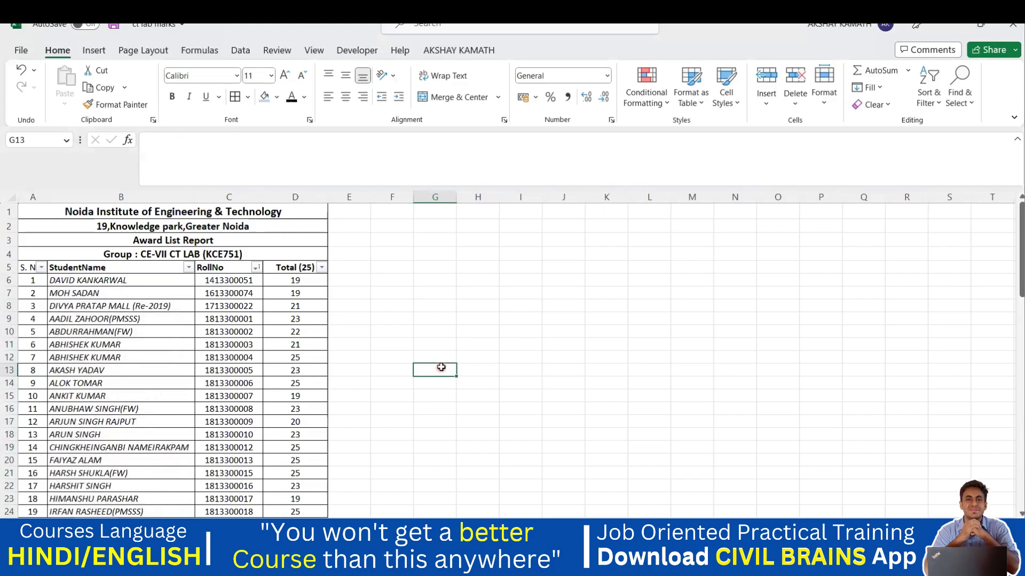
pyautogui.click(170, 90)
pyautogui.click(381, 392)
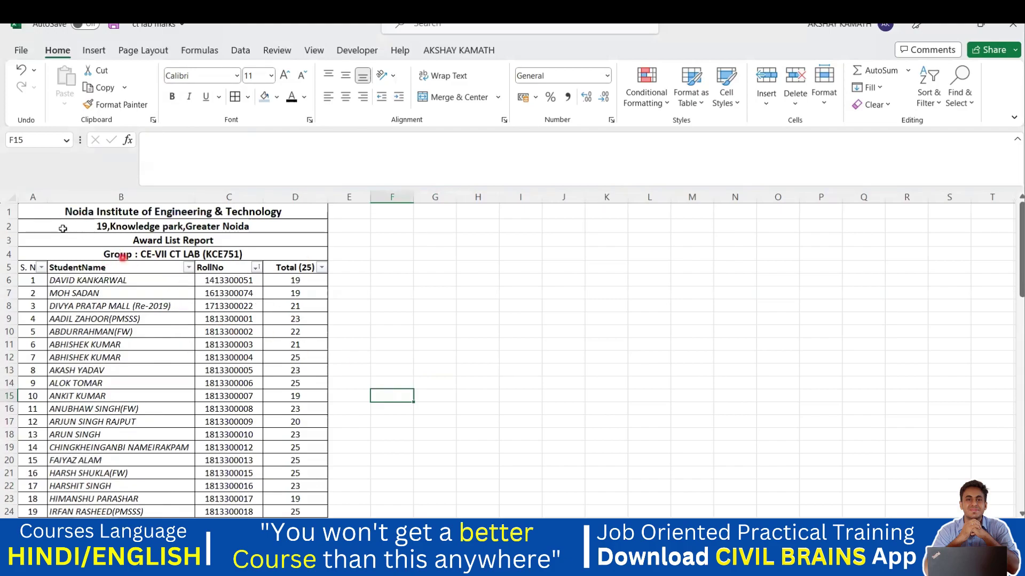
pyautogui.click(248, 98)
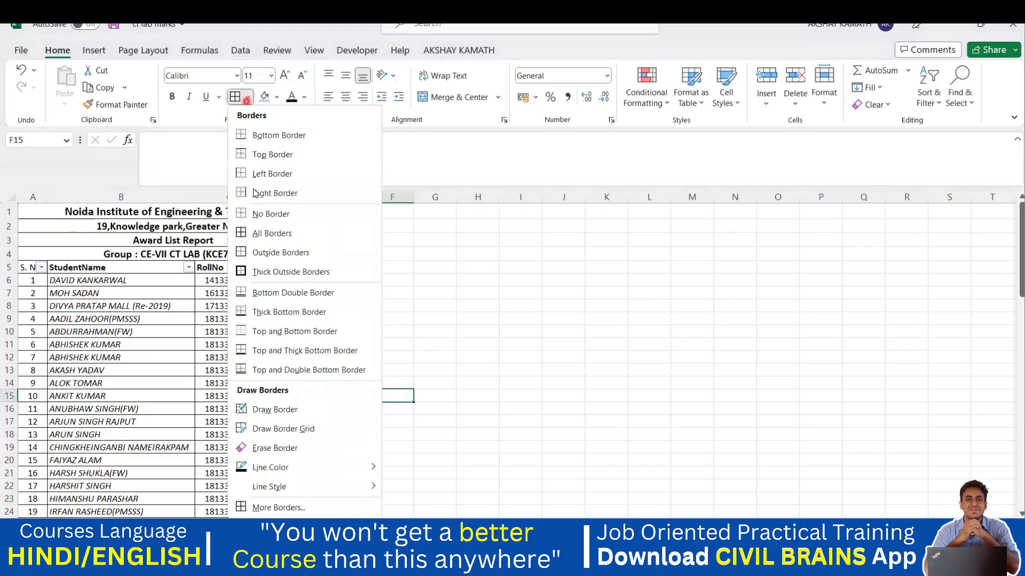
pyautogui.click(457, 254)
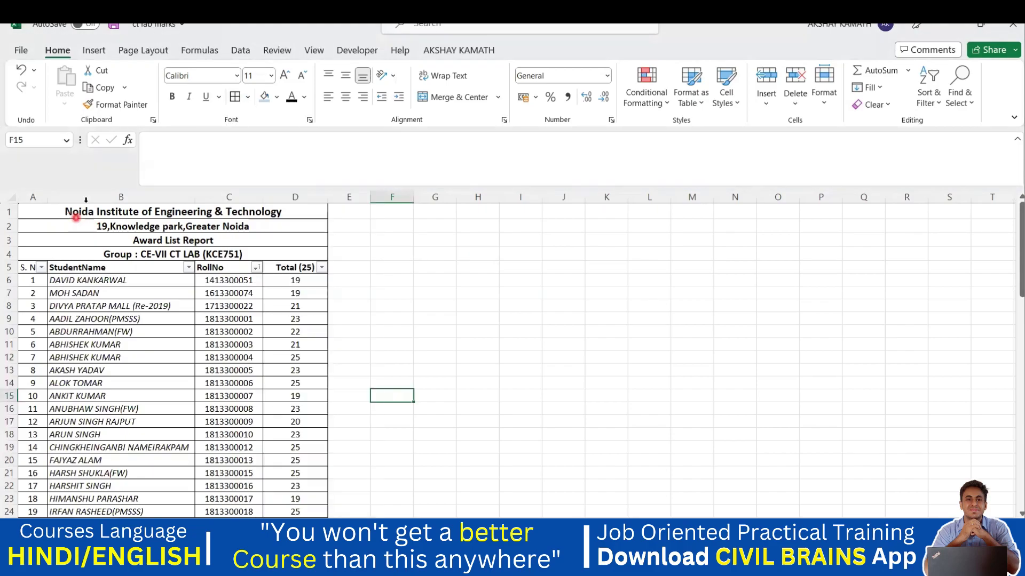
pyautogui.click(587, 308)
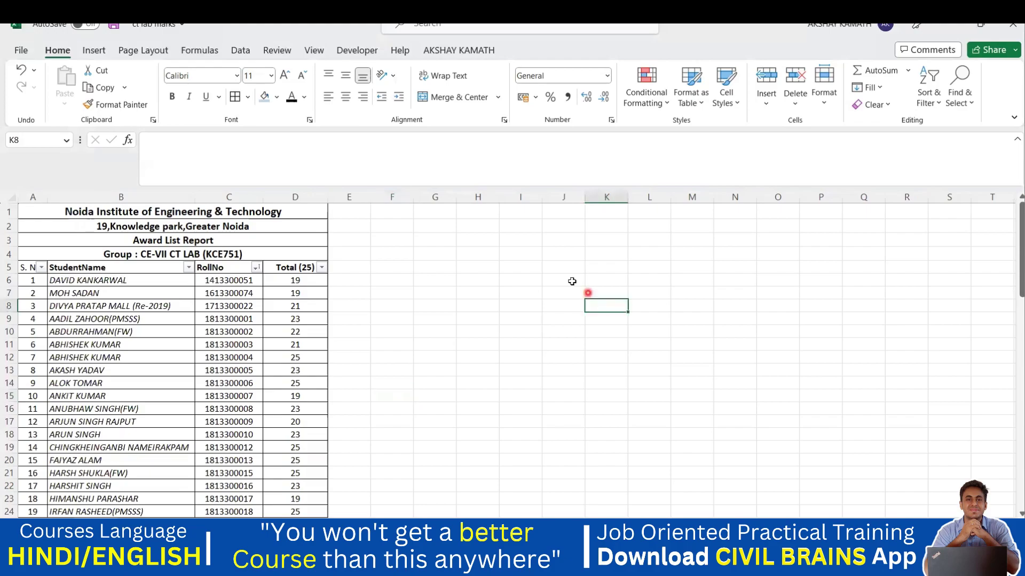
# - Remove all borders from the whole award list, from the heading rows through the last student row, A1:D77
pyautogui.moveTo(32, 211); pyautogui.dragTo(187, 468)
pyautogui.click(248, 97)
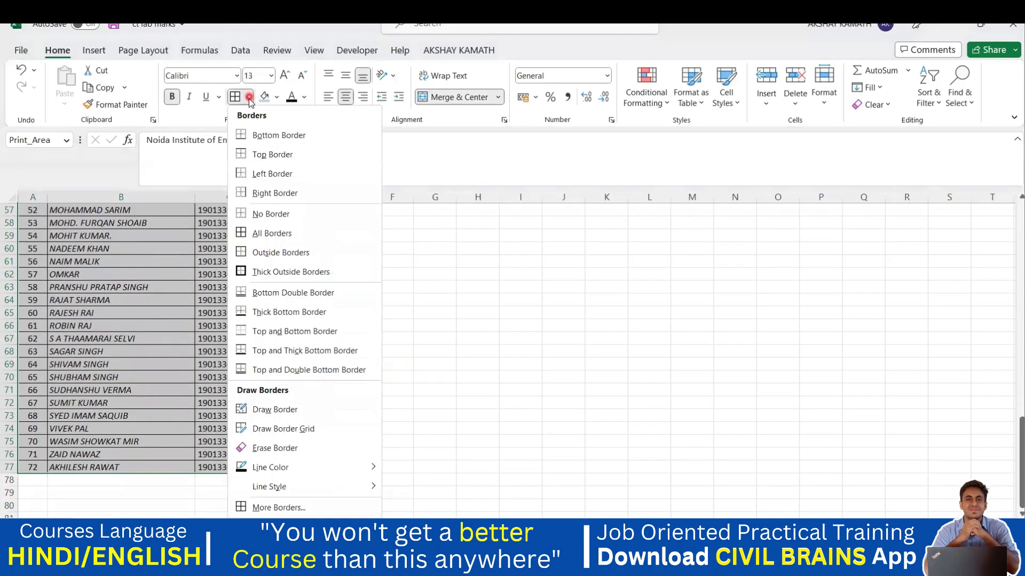
pyautogui.click(266, 214)
pyautogui.click(398, 295)
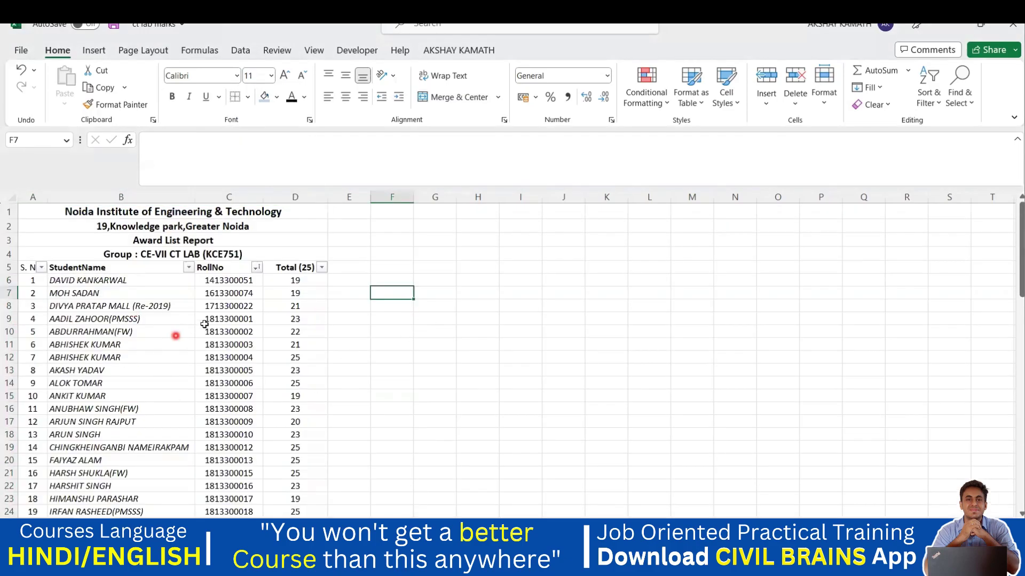
pyautogui.scroll(-1, 275, 347)
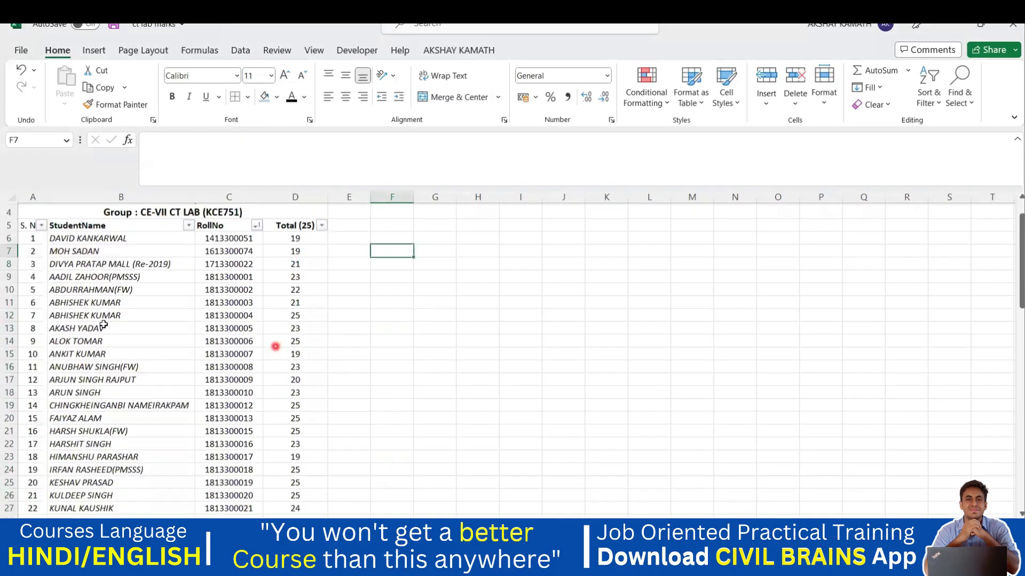
pyautogui.scroll(1, 126, 286)
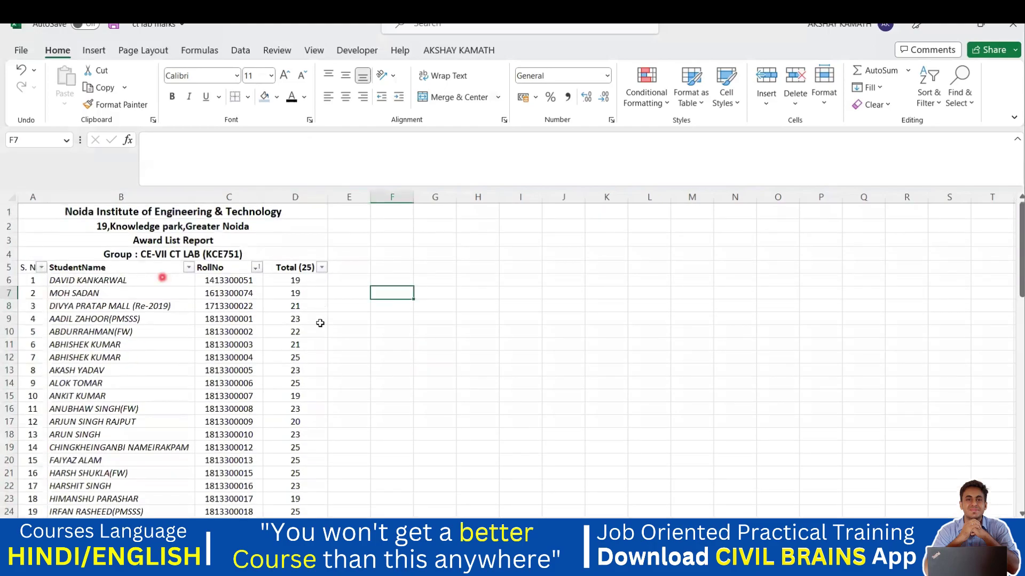
# - Apply All Borders to the four merged heading rows A1:D4 of the award list
pyautogui.moveTo(25, 267); pyautogui.dragTo(158, 303)
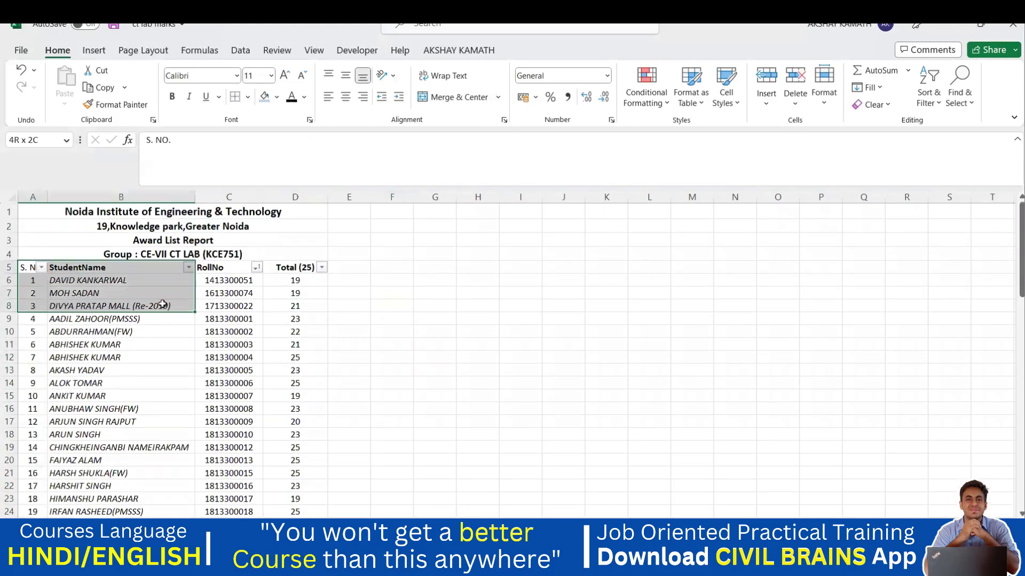
pyautogui.click(281, 301)
pyautogui.moveTo(34, 207); pyautogui.dragTo(228, 243)
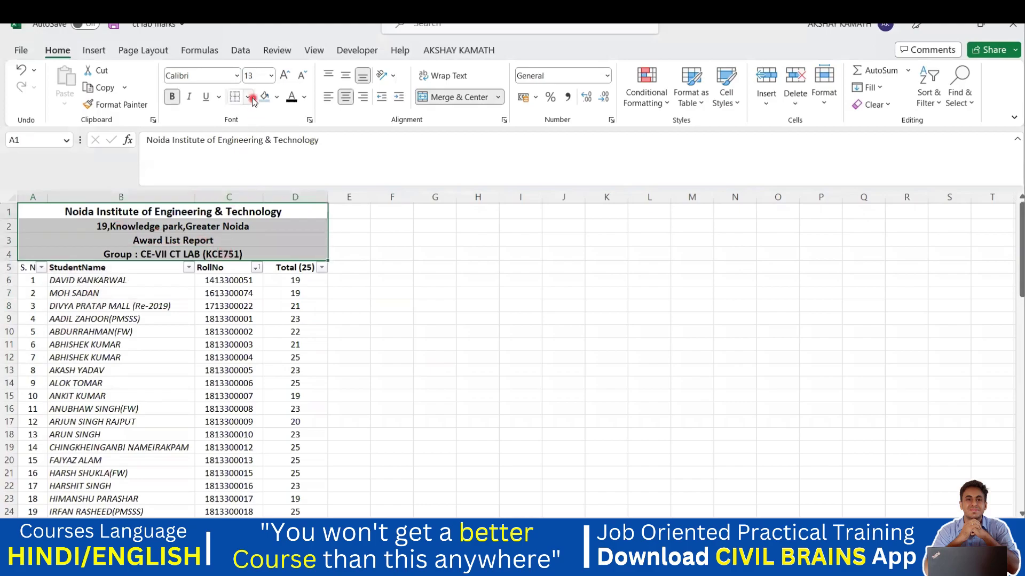
pyautogui.click(250, 97)
pyautogui.click(265, 231)
pyautogui.click(481, 288)
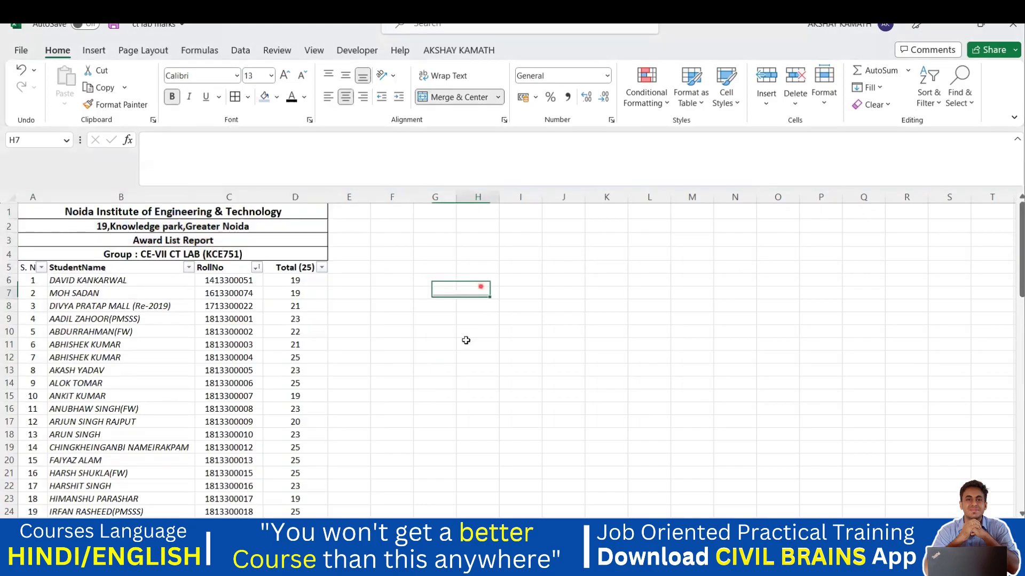
# - Apply all borders to the student table A5:D77, including its column header row
pyautogui.moveTo(27, 268); pyautogui.dragTo(300, 392)
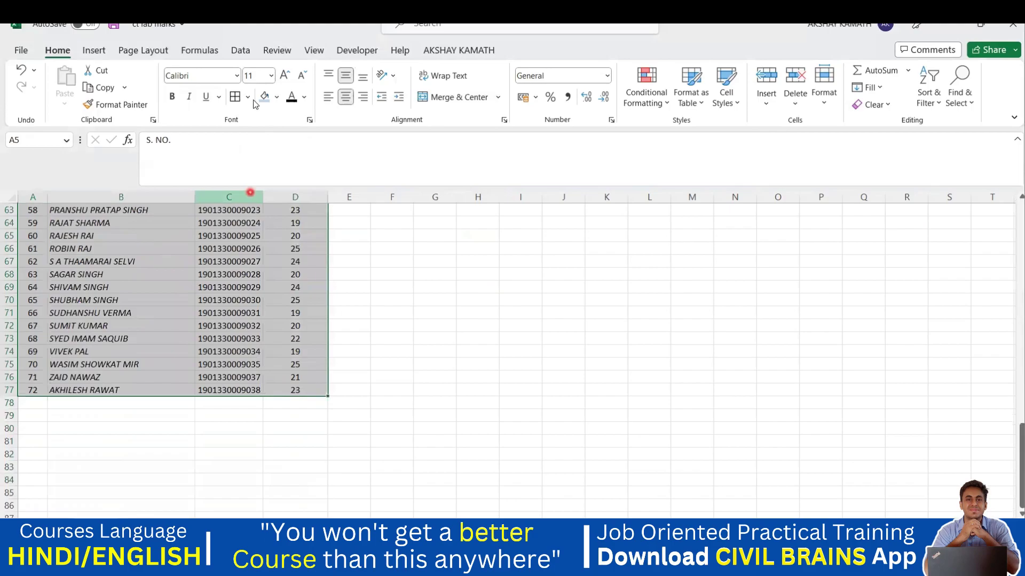
pyautogui.hotkey('ctrl', 'Home')
pyautogui.click(393, 268)
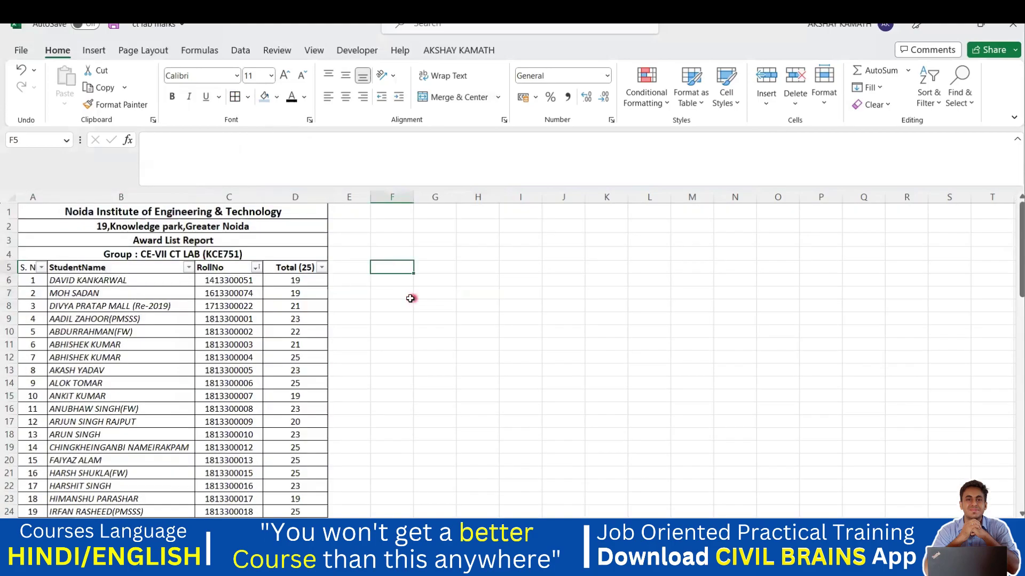
pyautogui.scroll(-2, 391, 305)
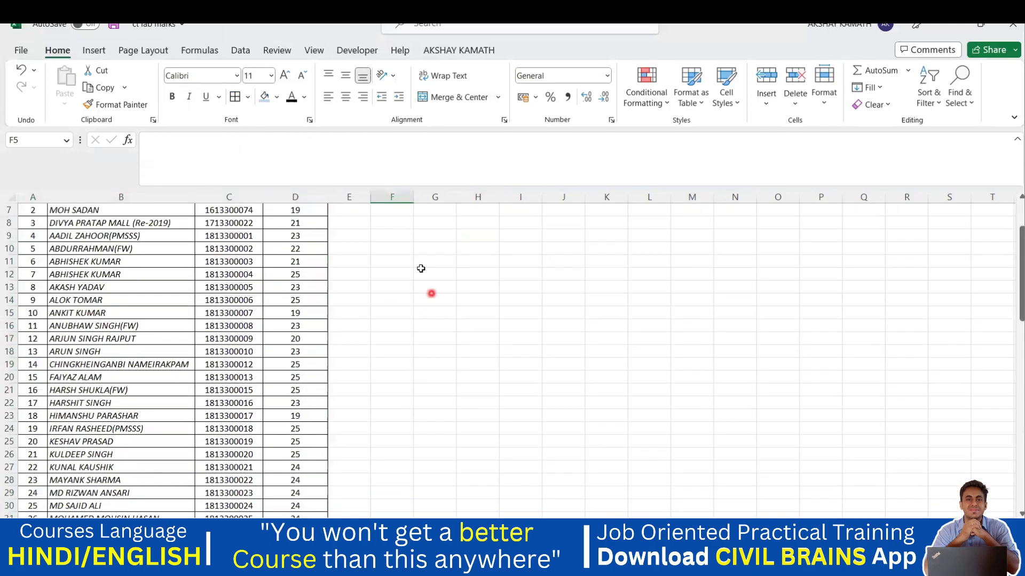
pyautogui.click(248, 97)
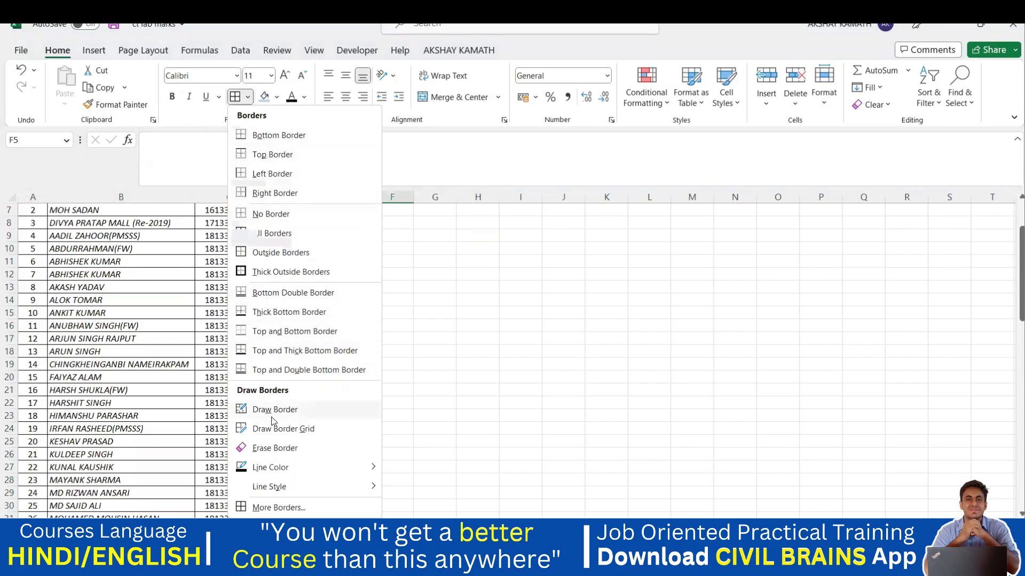
pyautogui.click(502, 372)
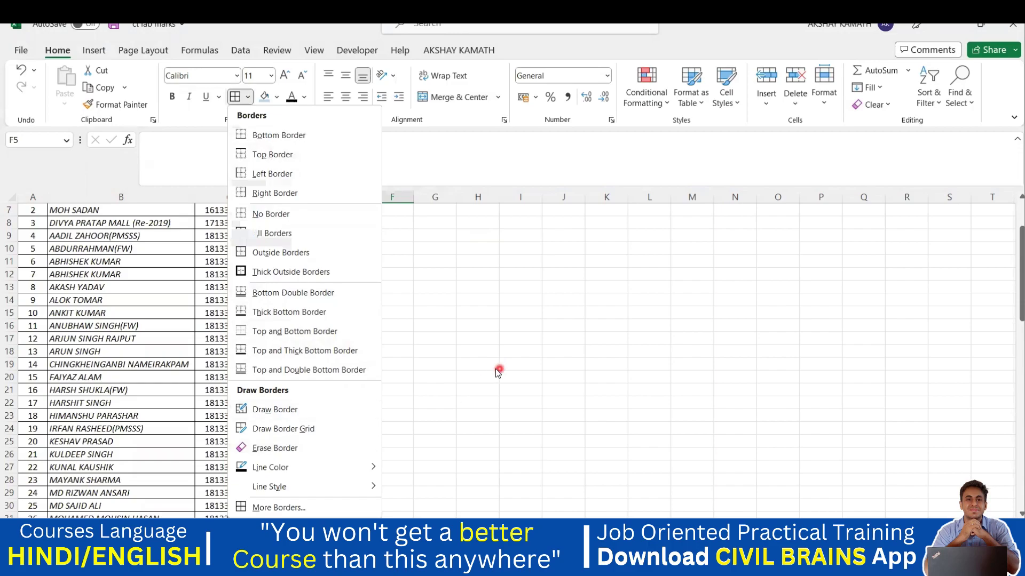
pyautogui.scroll(2, 359, 297)
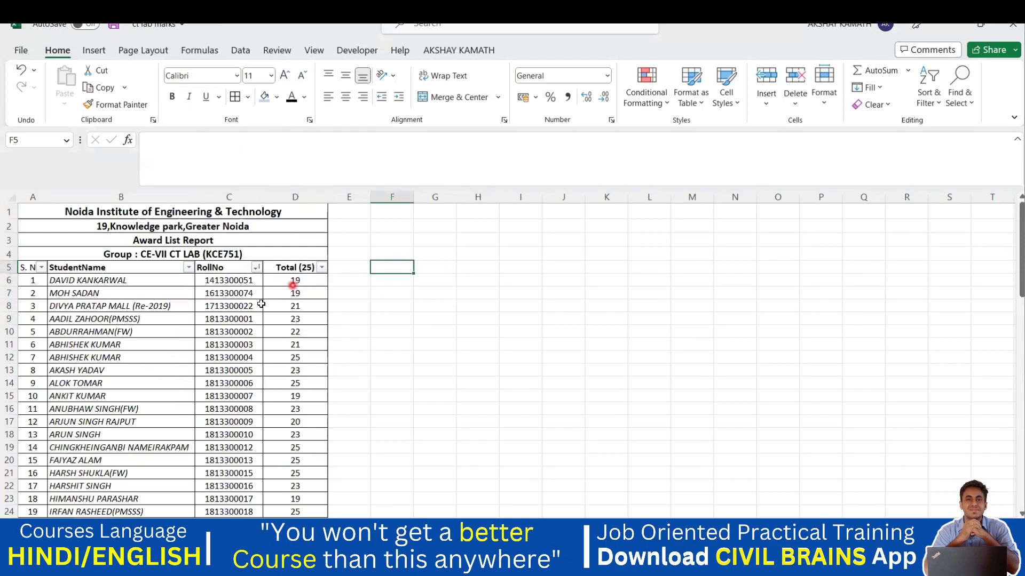
pyautogui.scroll(-2, 261, 305)
pyautogui.scroll(2, 263, 400)
pyautogui.scroll(-2, 294, 299)
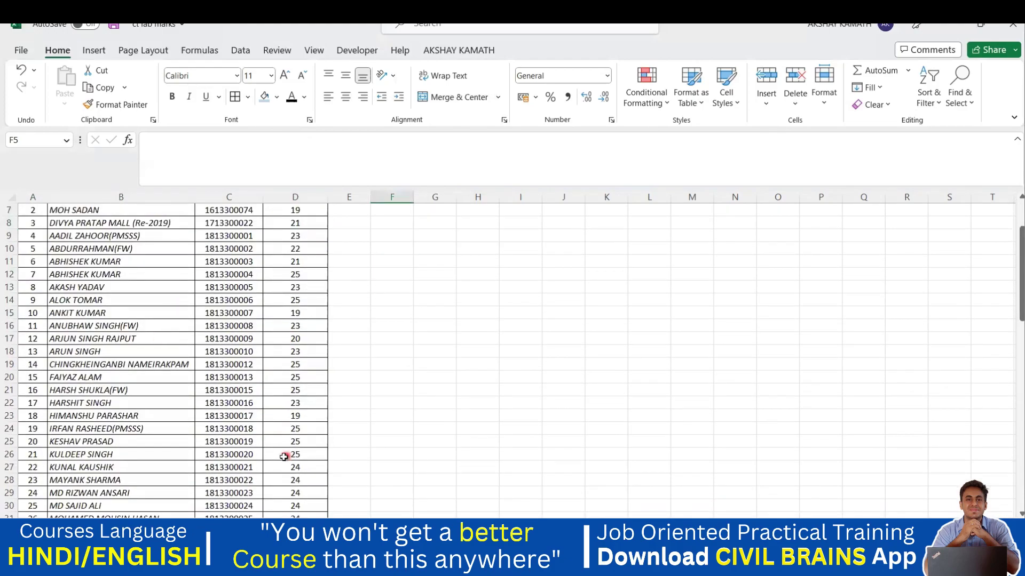
pyautogui.scroll(2, 284, 457)
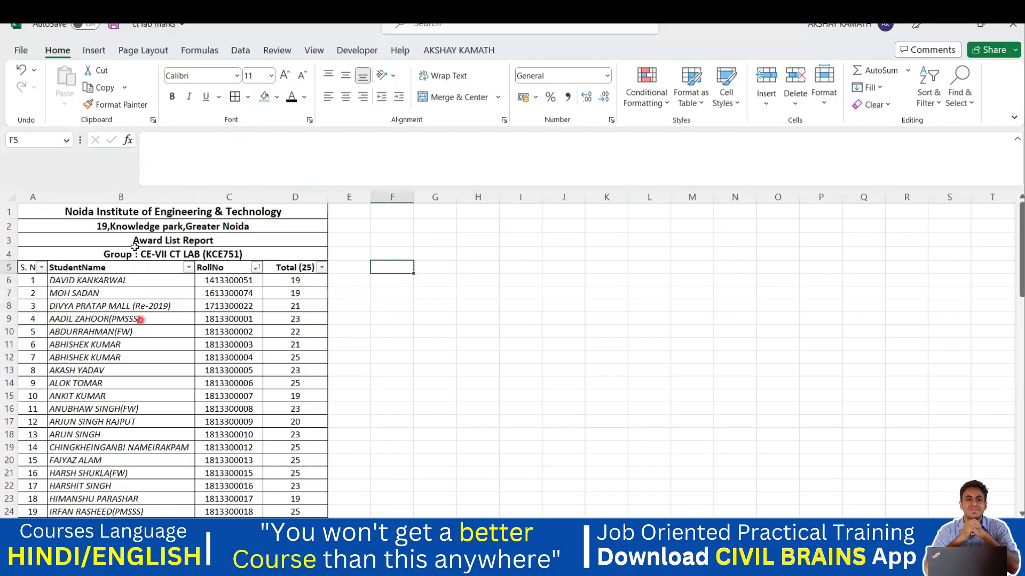
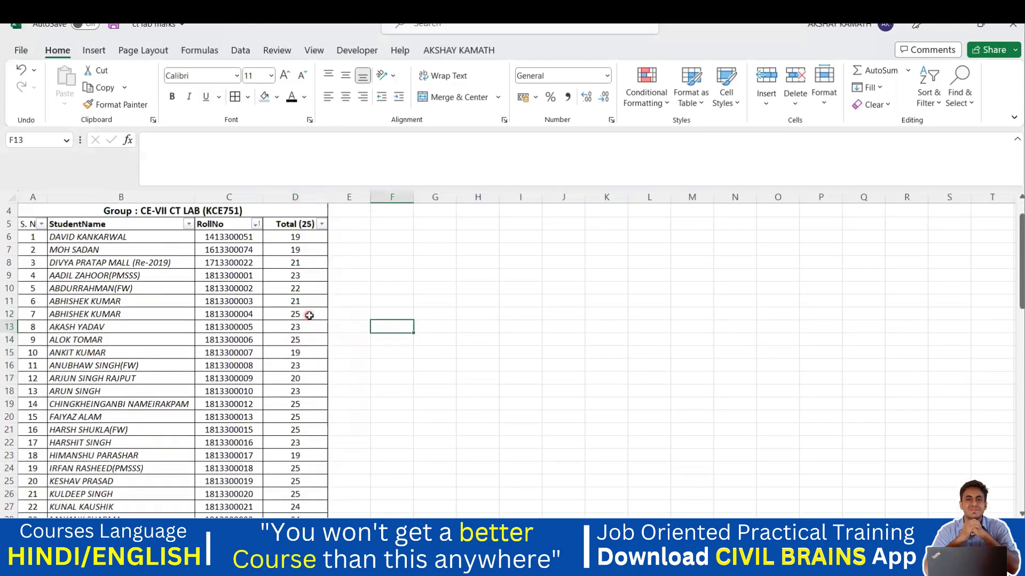
pyautogui.scroll(-1, 309, 315)
pyautogui.click(305, 308)
pyautogui.scroll(-1, 305, 325)
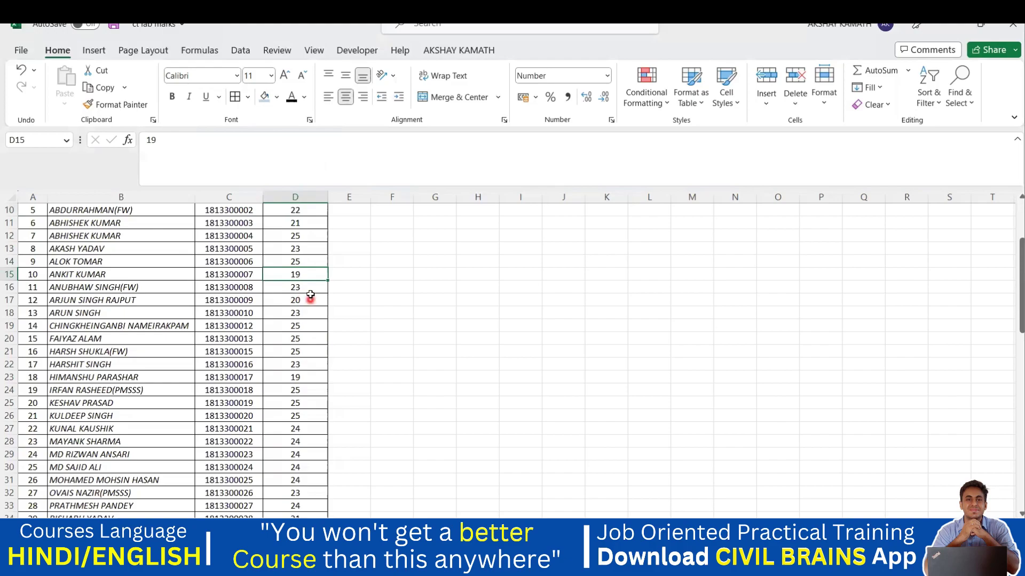
pyautogui.click(305, 330)
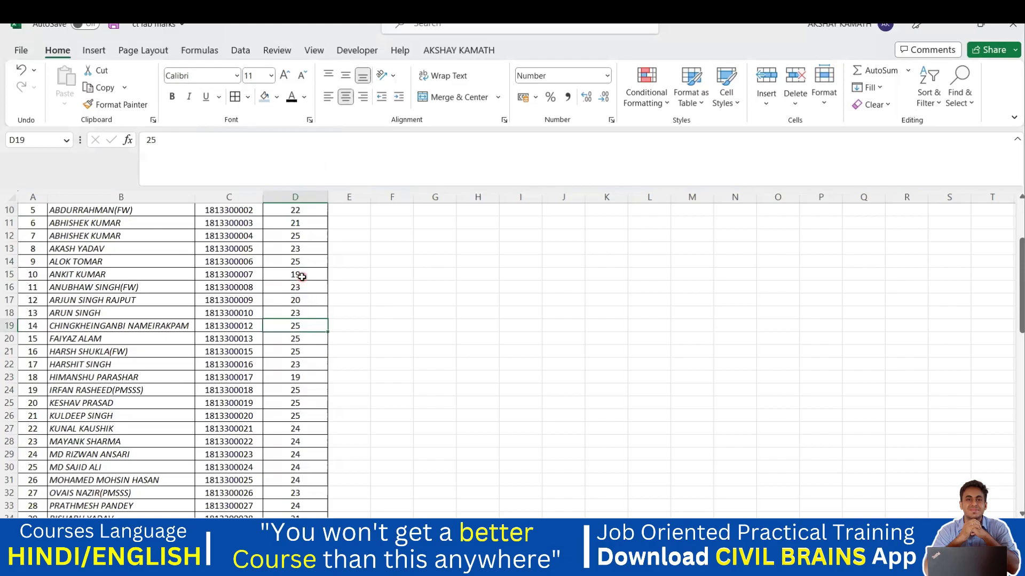
pyautogui.click(299, 354)
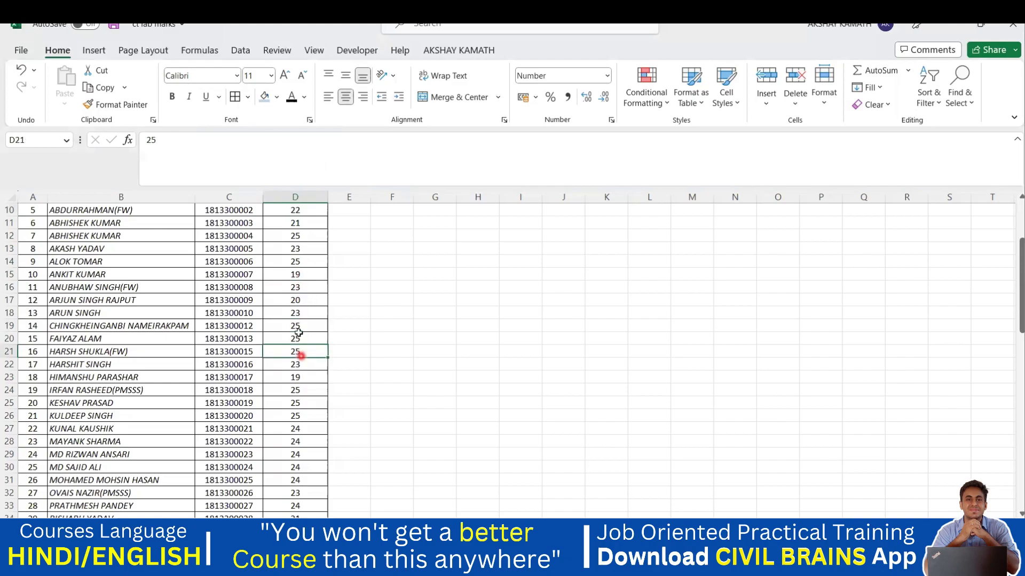
# - Underline the non-adjacent totals in cells D15, D19, D25, D32, D43, D54, D68 and D73 together
pyautogui.click(303, 275)
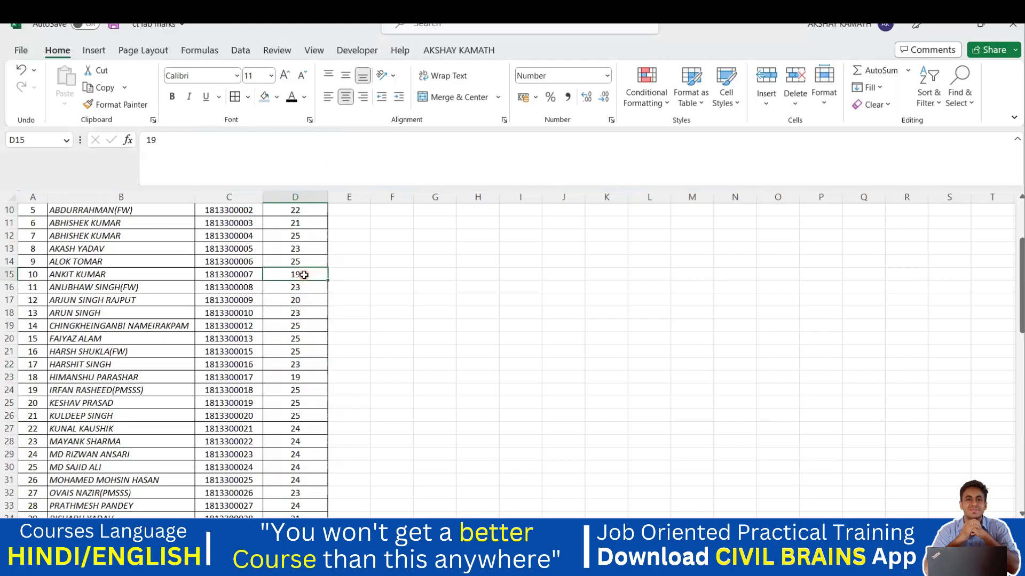
pyautogui.keyDown('ctrl'); pyautogui.click(301, 329); pyautogui.keyUp('ctrl')
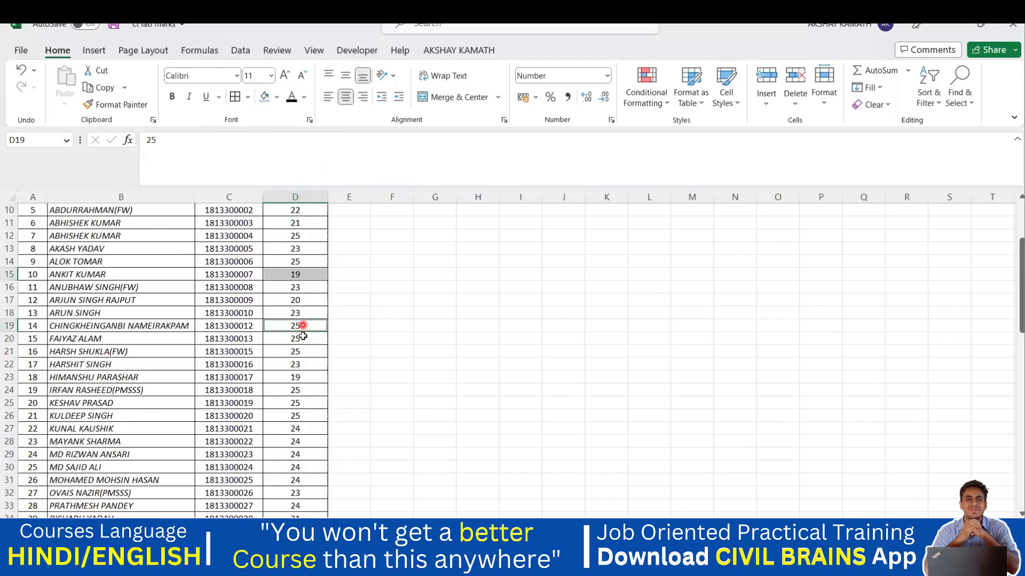
pyautogui.keyDown('ctrl'); pyautogui.click(302, 406); pyautogui.keyUp('ctrl')
pyautogui.keyDown('ctrl'); pyautogui.click(304, 491); pyautogui.keyUp('ctrl')
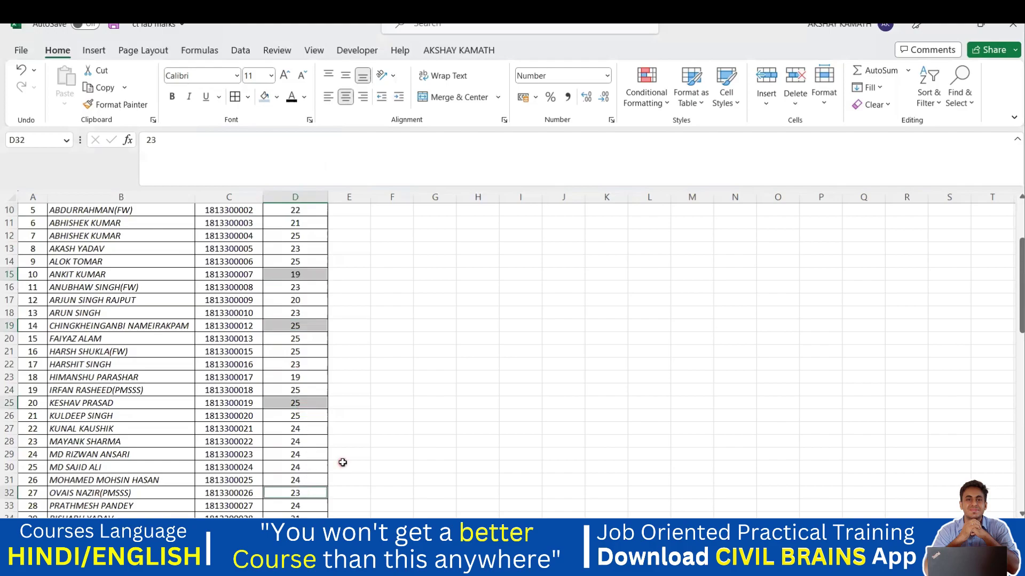
pyautogui.scroll(-4, 342, 449)
pyautogui.scroll(-2, 343, 441)
pyautogui.keyDown('ctrl'); pyautogui.click(305, 406); pyautogui.keyUp('ctrl')
pyautogui.scroll(-4, 337, 409)
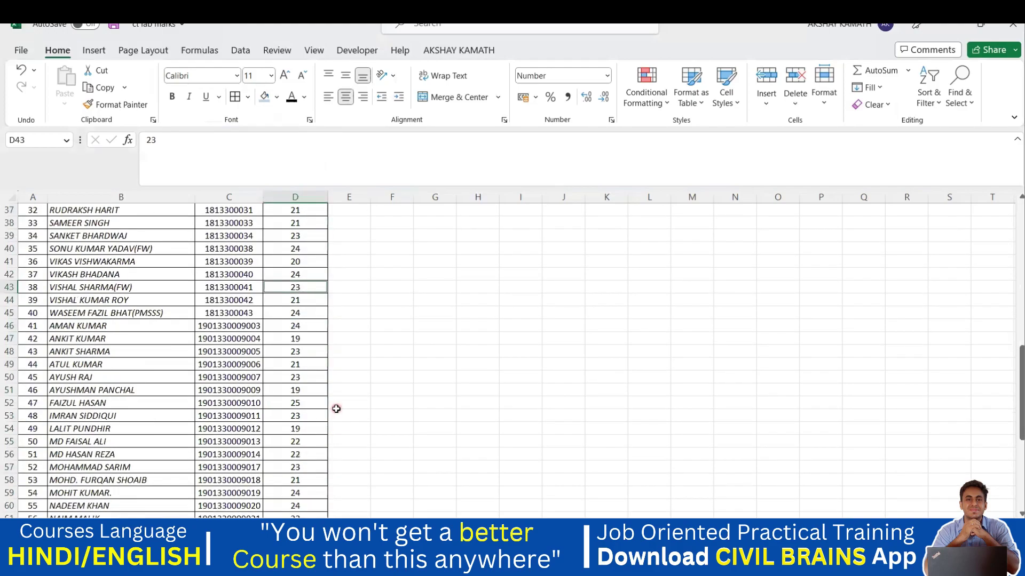
pyautogui.scroll(-1, 336, 409)
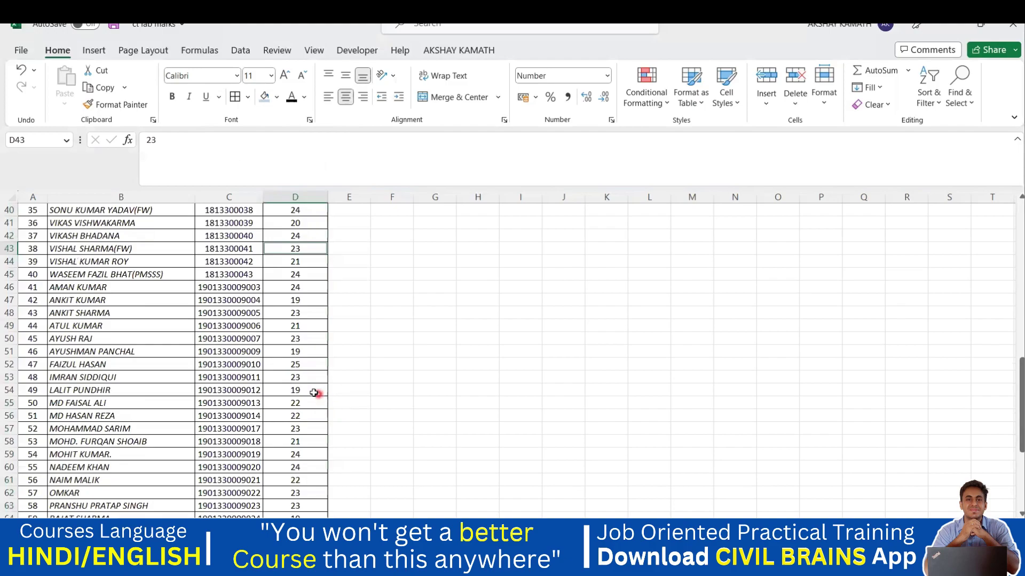
pyautogui.keyDown('ctrl'); pyautogui.click(314, 392); pyautogui.keyUp('ctrl')
pyautogui.scroll(-5, 320, 401)
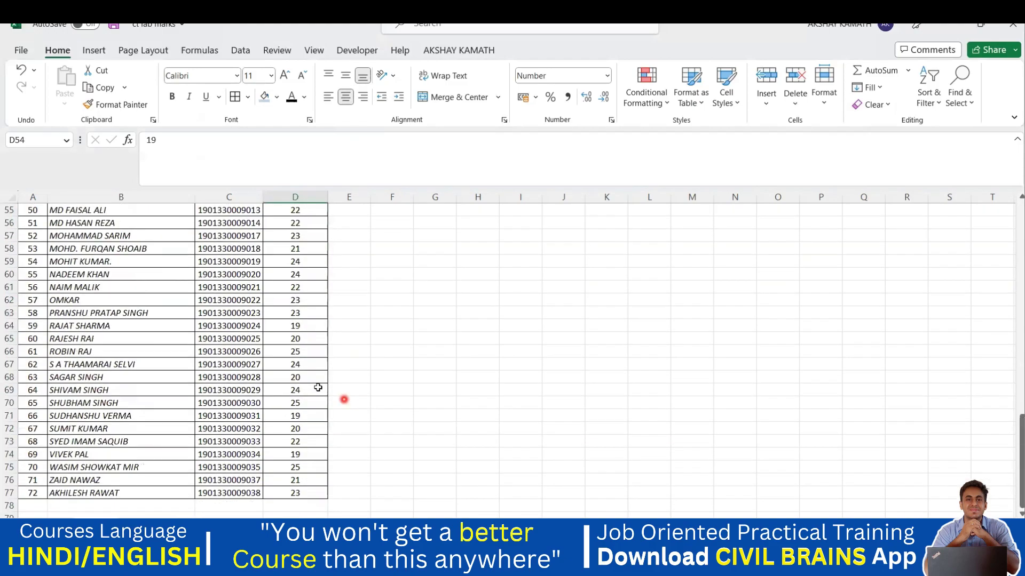
pyautogui.keyDown('ctrl'); pyautogui.click(313, 379); pyautogui.keyUp('ctrl')
pyautogui.keyDown('ctrl'); pyautogui.click(312, 443); pyautogui.keyUp('ctrl')
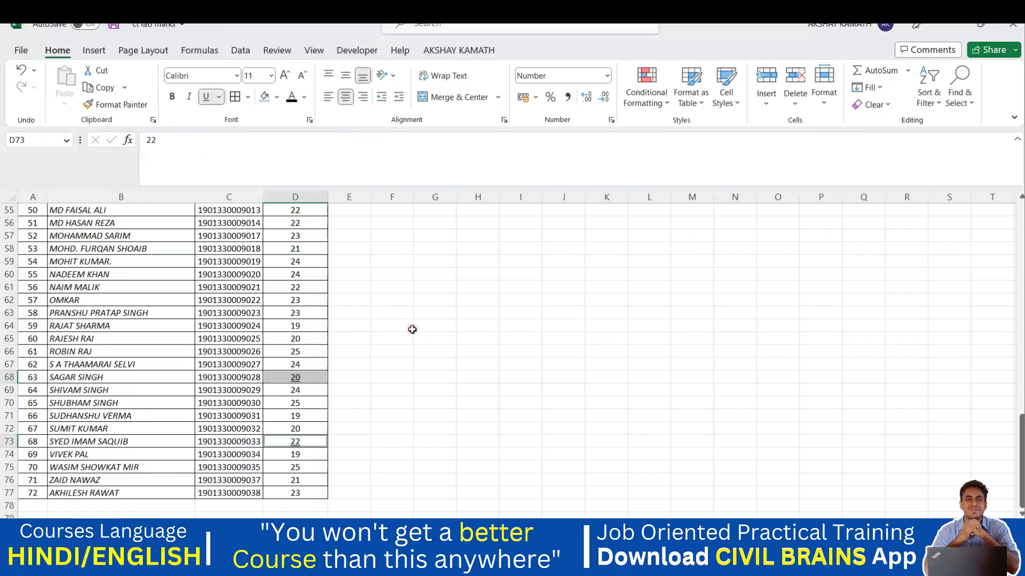
# - Review the Total (25) column of the award list for the underlined marks
pyautogui.scroll(6, 411, 331)
pyautogui.click(407, 347)
pyautogui.scroll(4, 407, 348)
pyautogui.scroll(7, 407, 348)
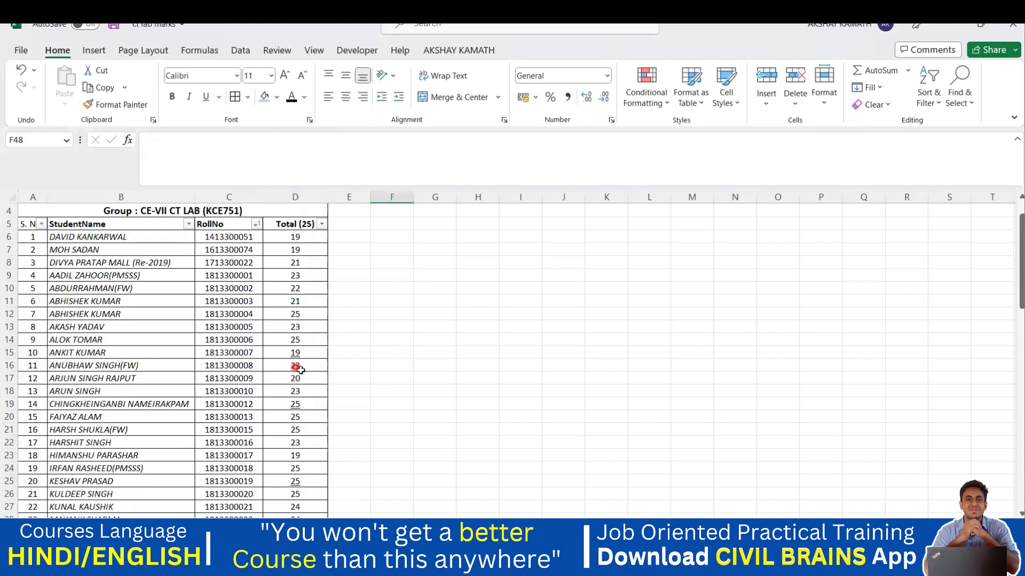
pyautogui.click(305, 353)
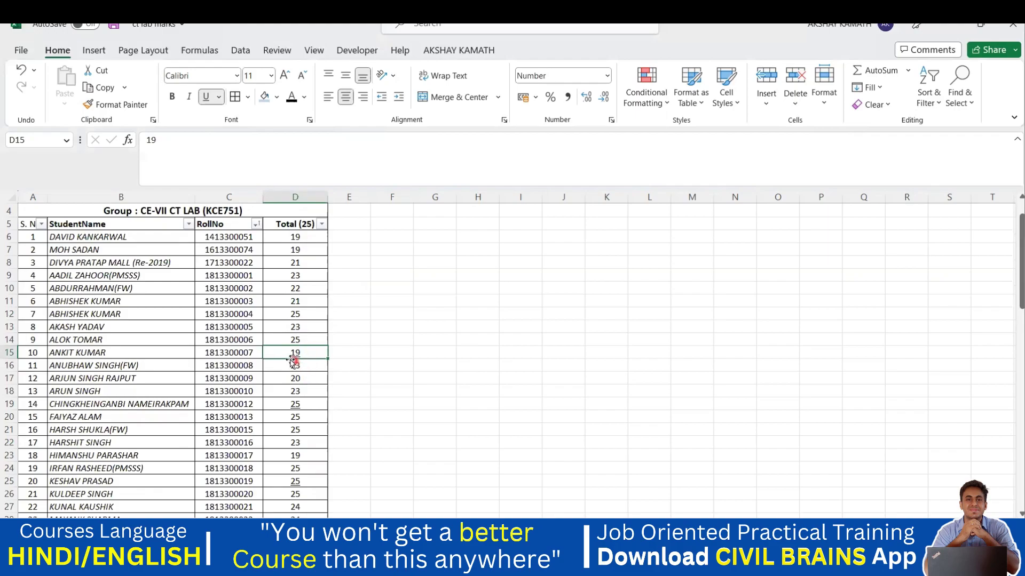
pyautogui.scroll(-2, 295, 355)
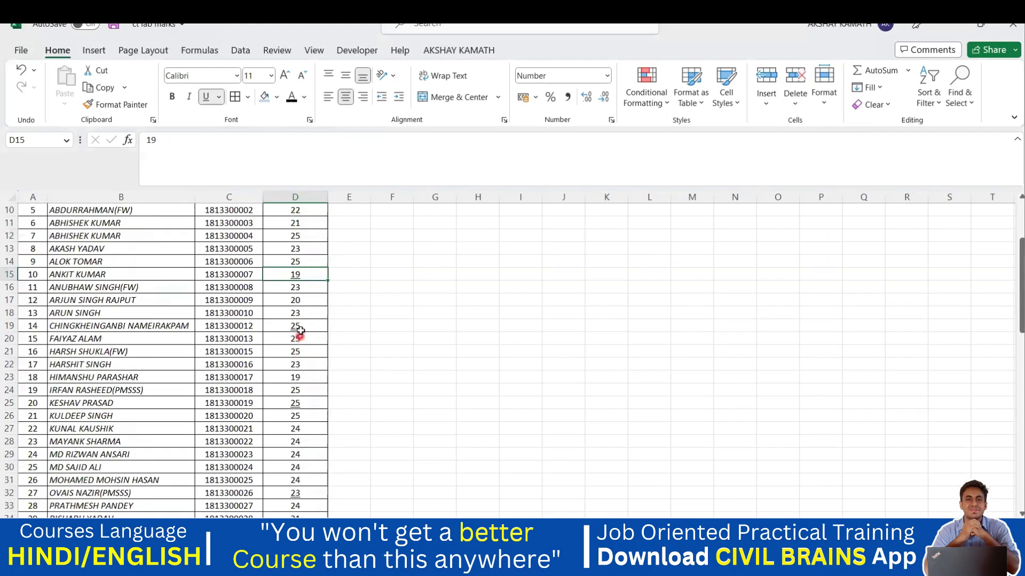
pyautogui.scroll(-1, 304, 332)
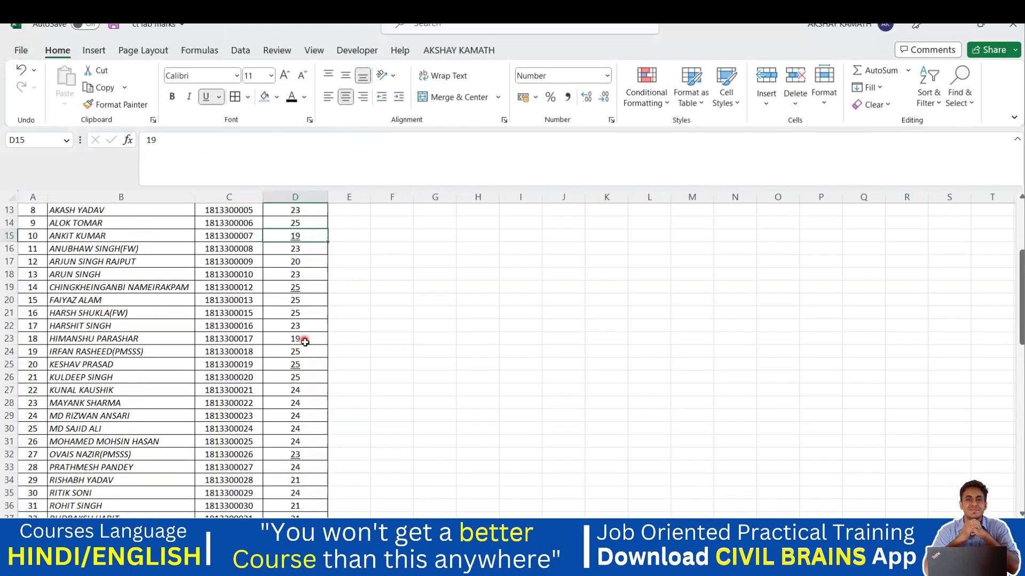
pyautogui.scroll(-1, 305, 342)
pyautogui.scroll(-2, 294, 330)
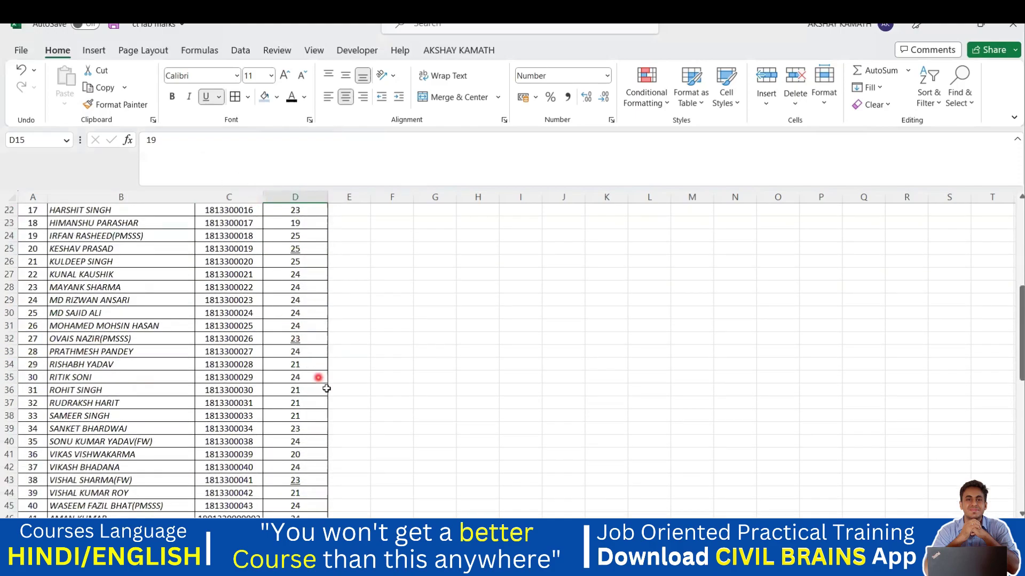
# - Open the fill colour choices for the student name in cell B32
pyautogui.click(120, 339)
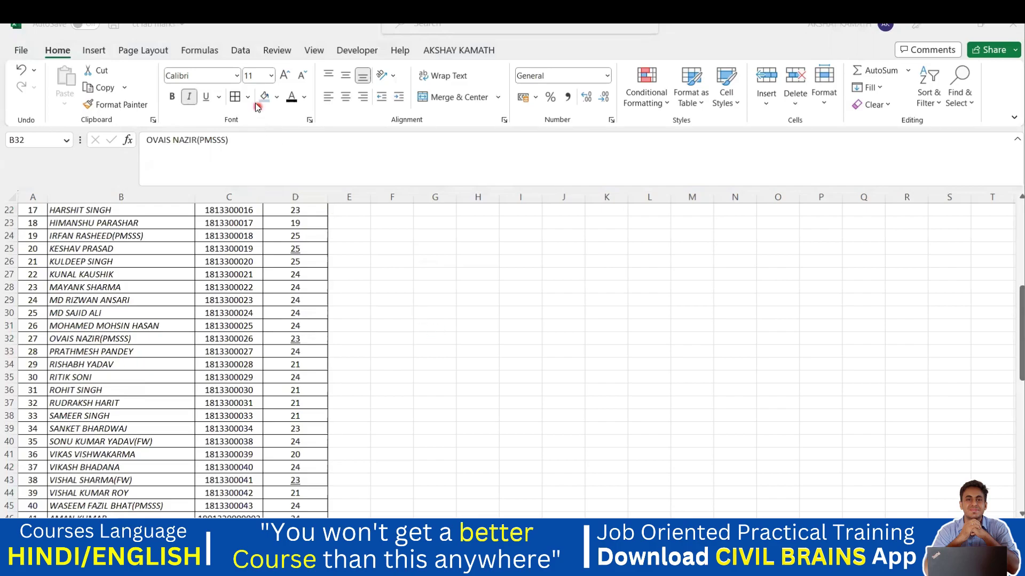
pyautogui.click(275, 98)
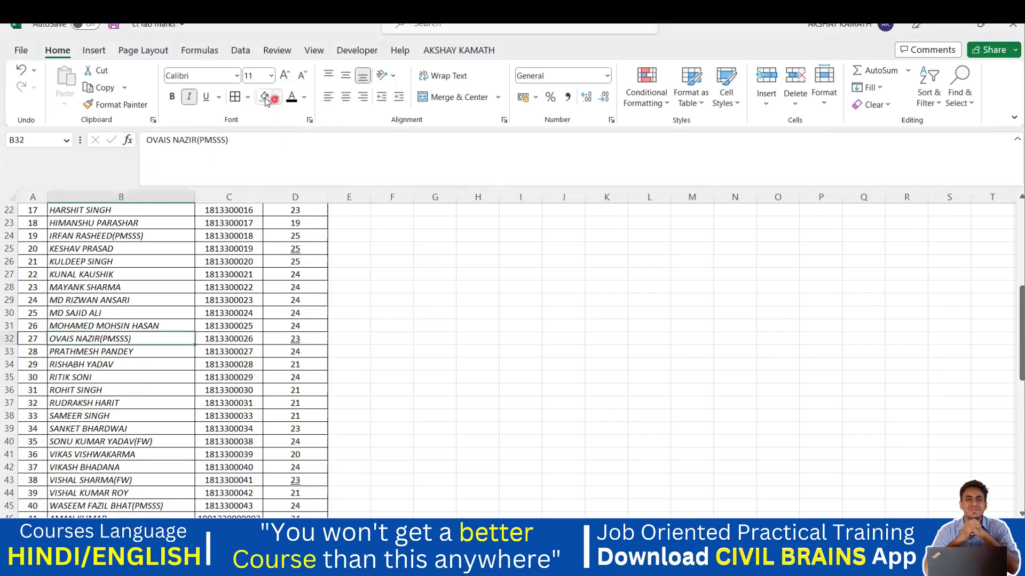